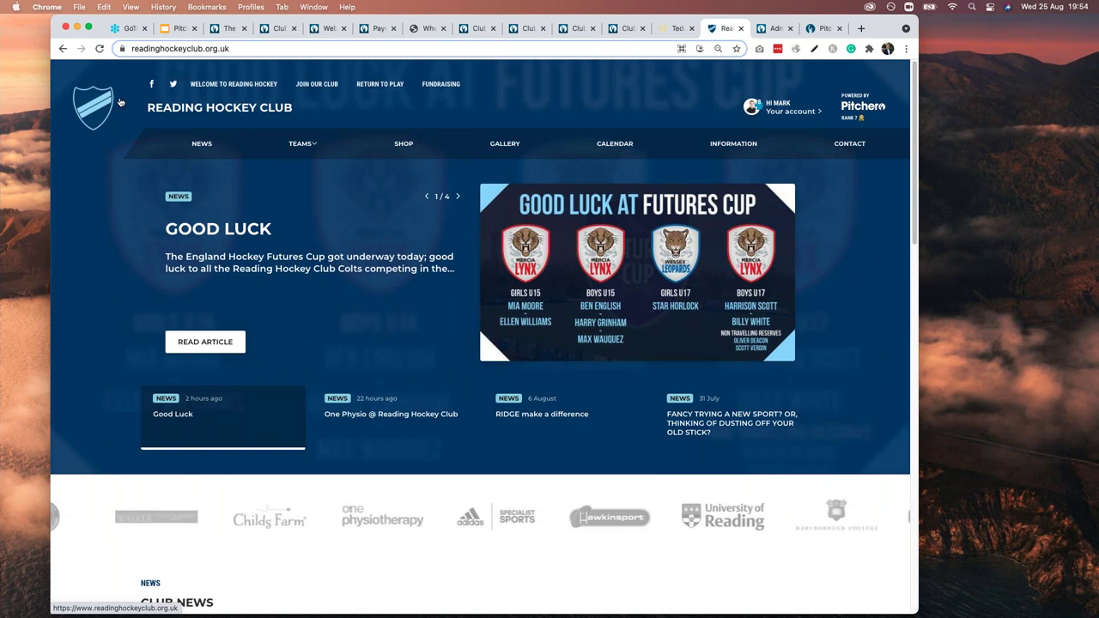
Step: Look over the Teddington RFC homepage, then return to the Reading Hockey Club homepage
click(677, 30)
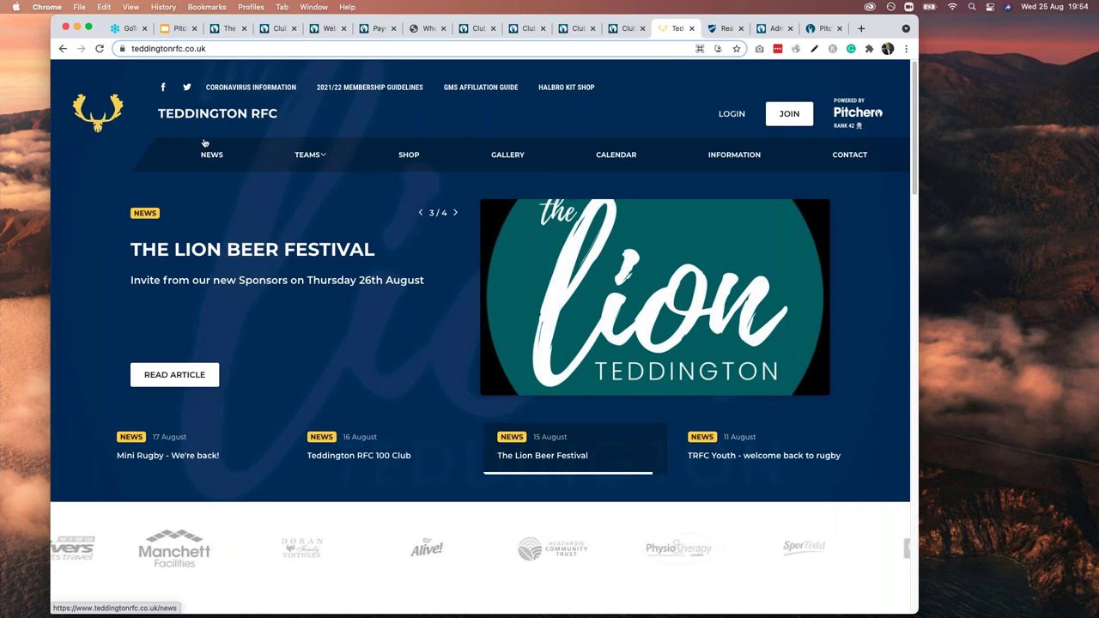
scroll(533, 534, down, 5)
scroll(533, 534, up, 5)
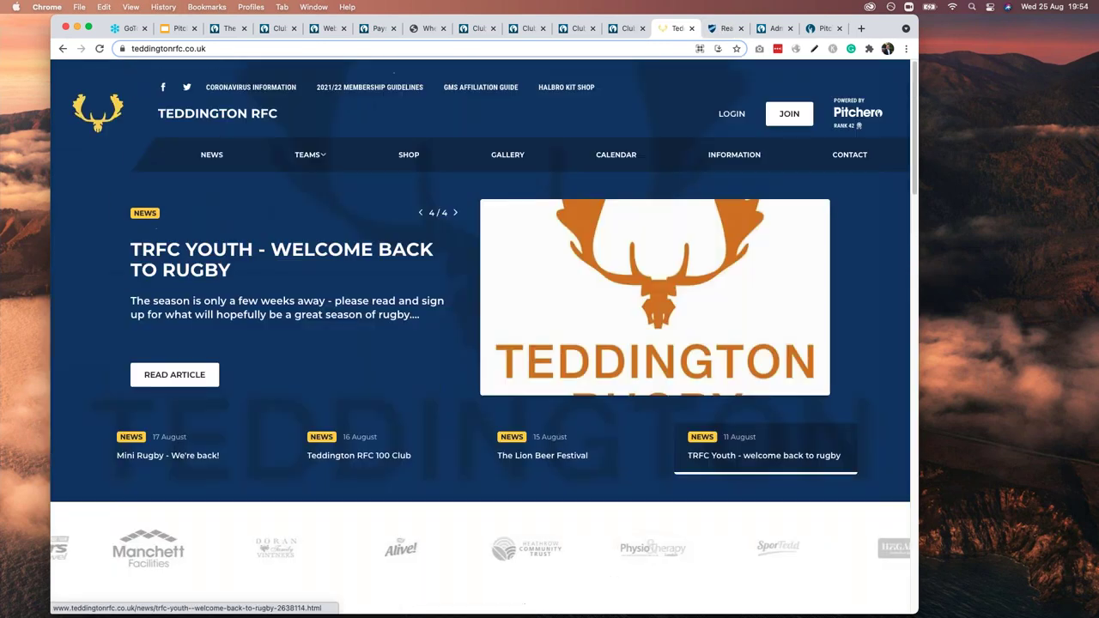
click(724, 29)
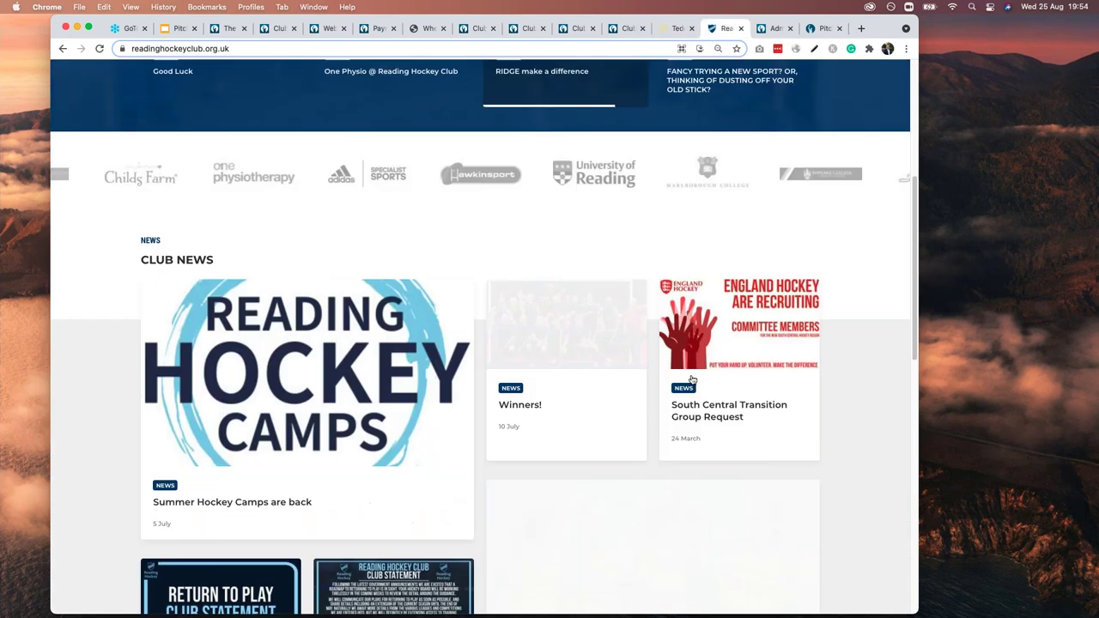
scroll(659, 379, up, 7)
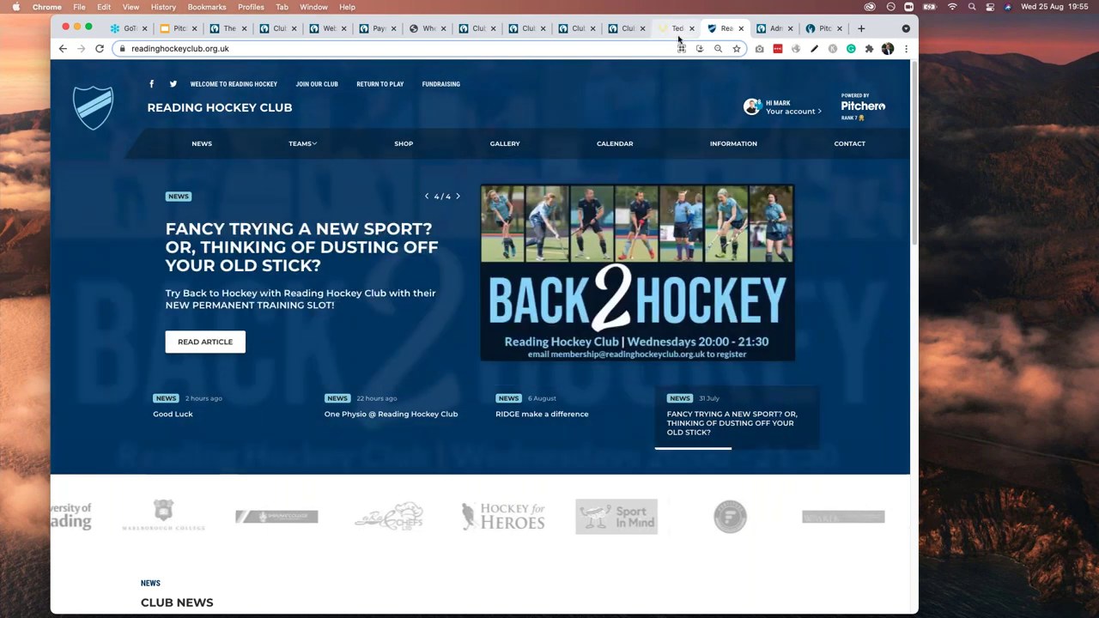
Step: Open the Reading Hockey Club shop and go through its Membership, Tickets and Teamwear categories
click(408, 146)
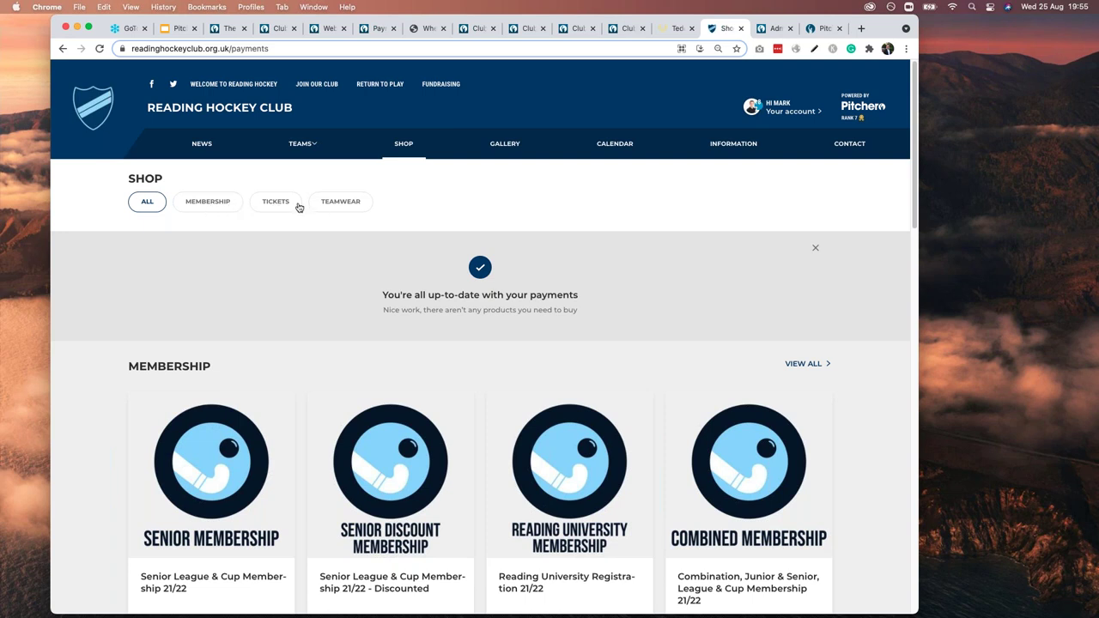
click(220, 208)
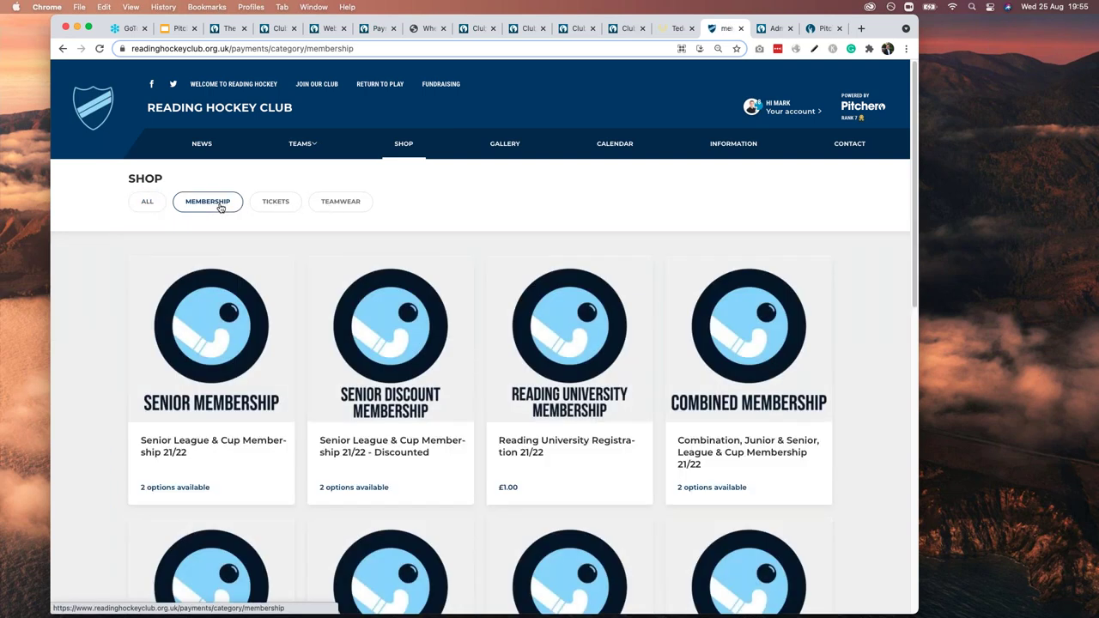
click(268, 206)
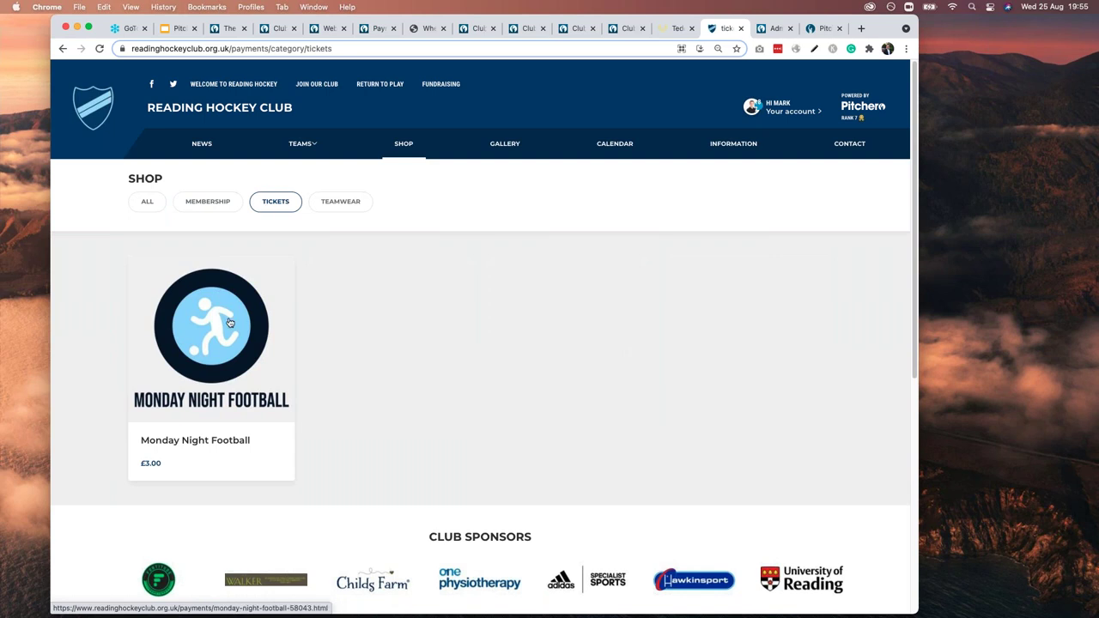
scroll(230, 323, down, 1)
click(341, 157)
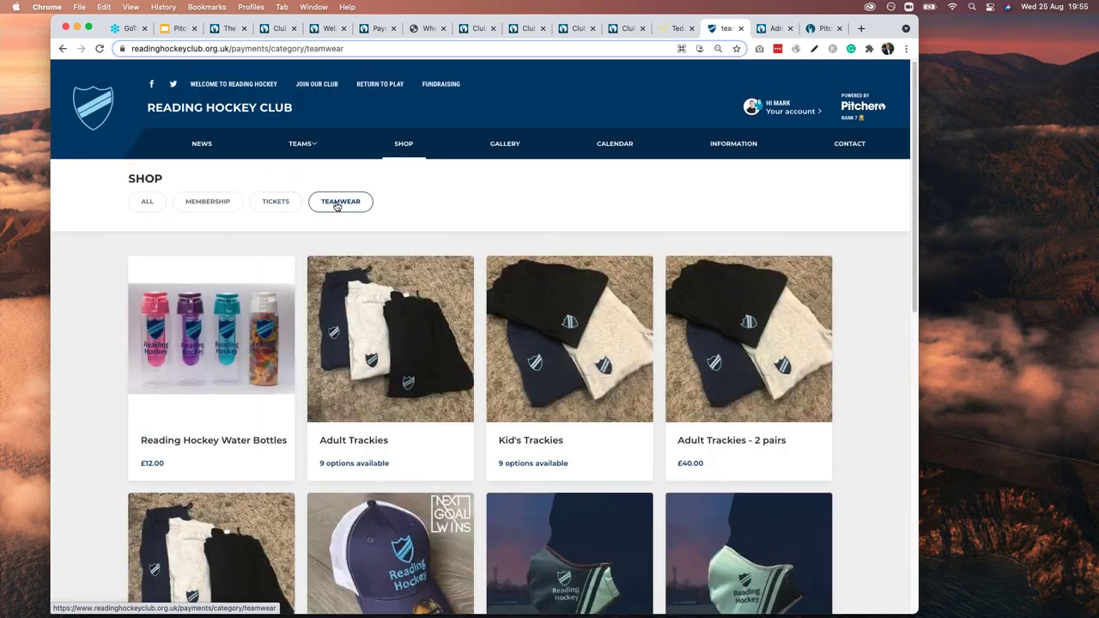
Step: Examine the range of teamwear products on sale, including their prices and option listings
scroll(390, 289, down, 3)
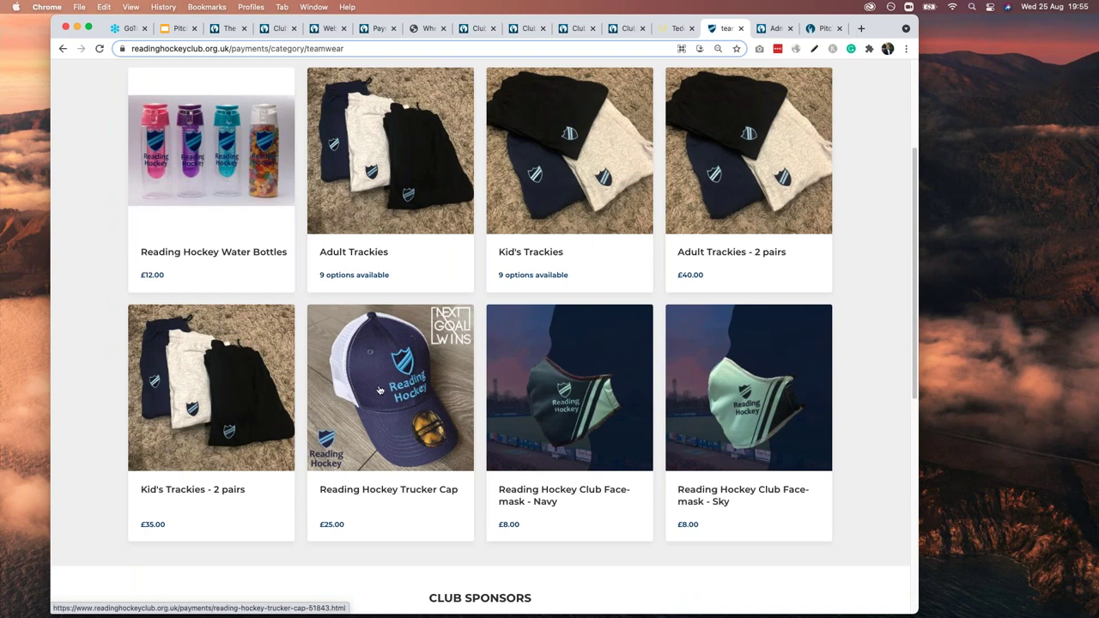
scroll(377, 382, up, 2)
scroll(429, 430, down, 3)
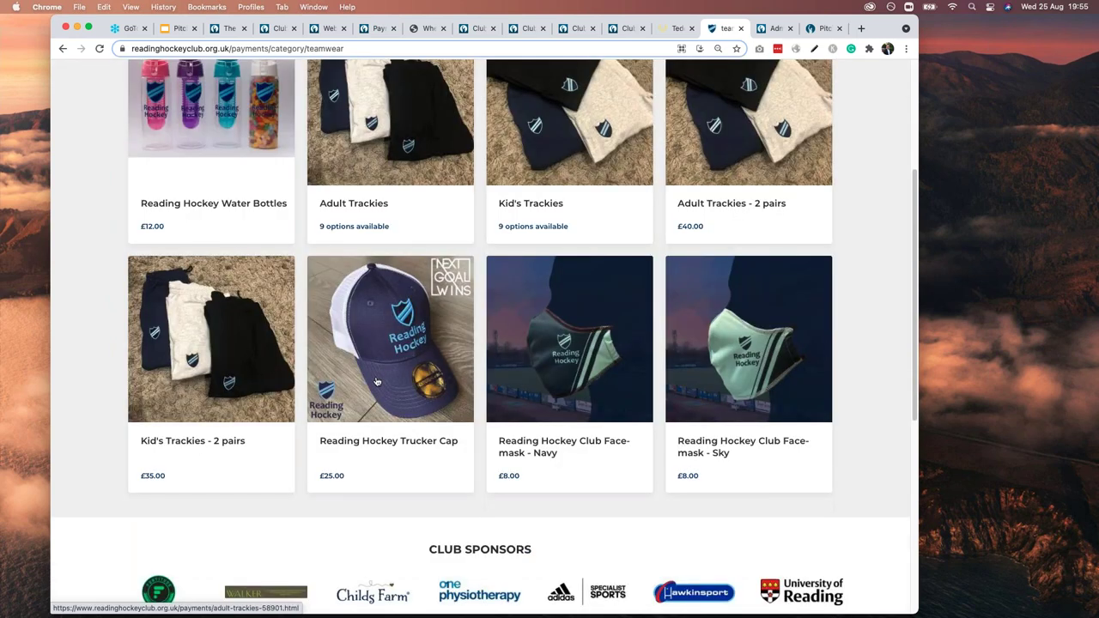
scroll(515, 516, up, 3)
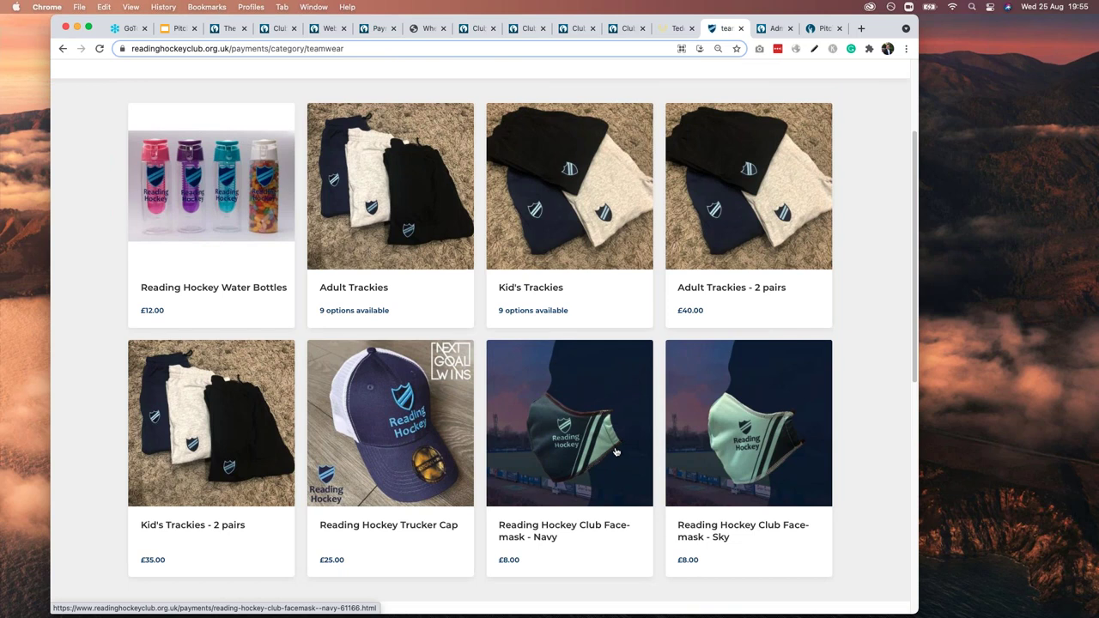
scroll(386, 361, up, 2)
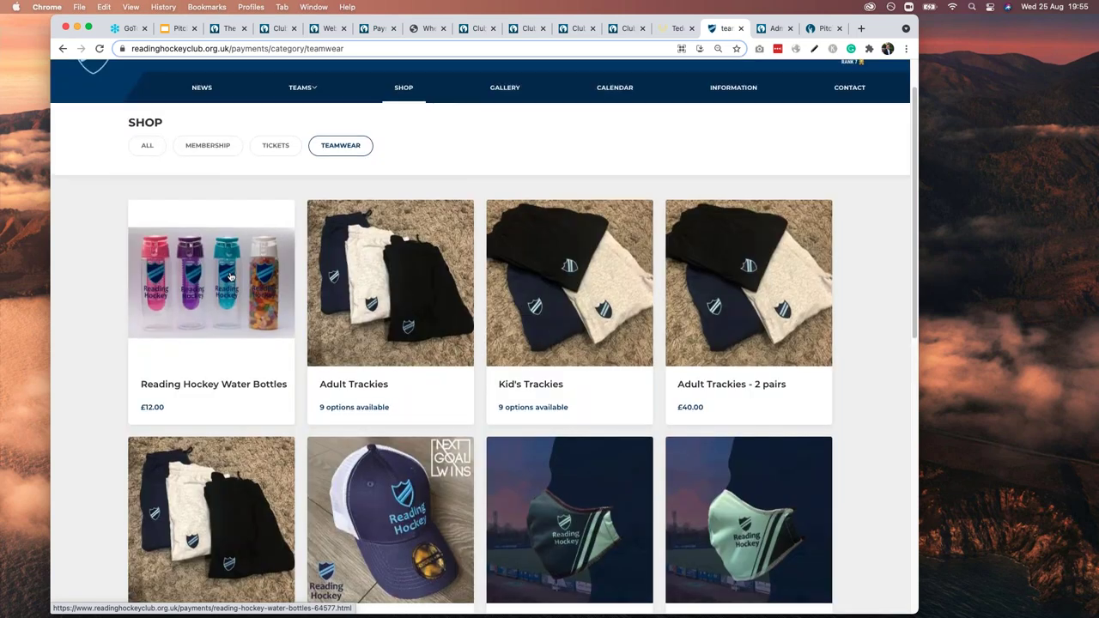
scroll(221, 284, up, 1)
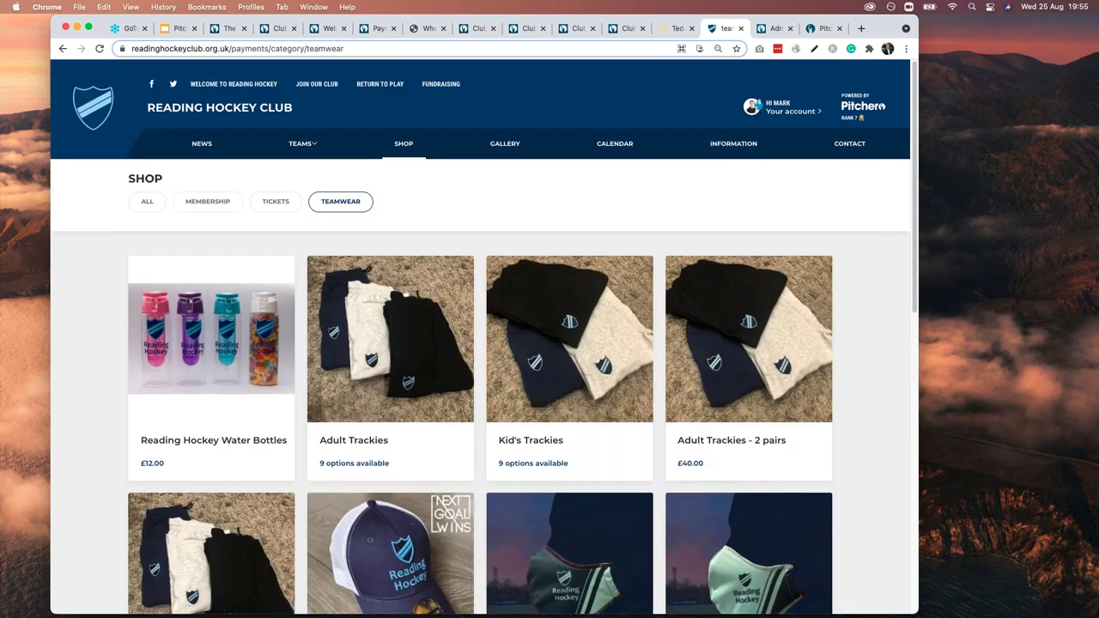
scroll(598, 301, down, 2)
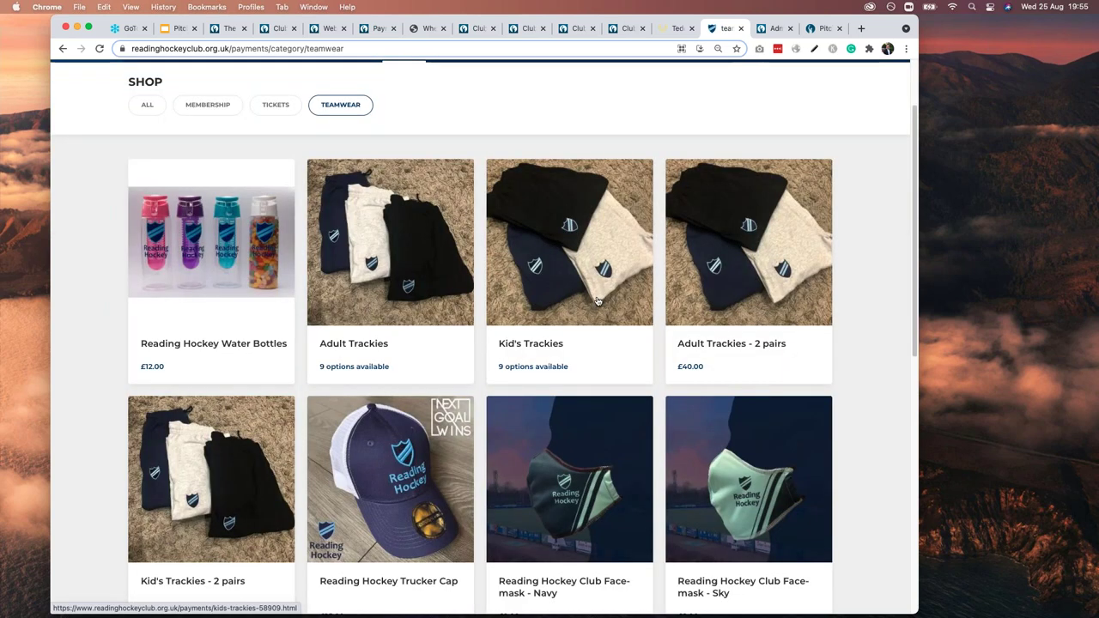
scroll(599, 302, up, 2)
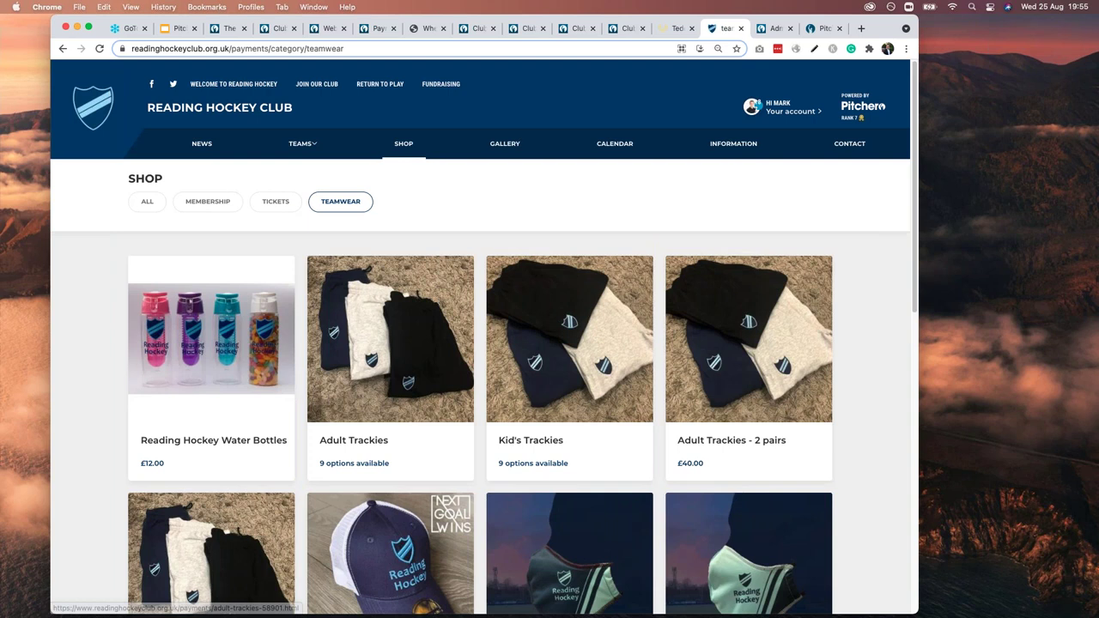
Step: Show all shop products and highlight the heading of the payment status message, then clear the highlight
click(147, 201)
drag(382, 295, 590, 296)
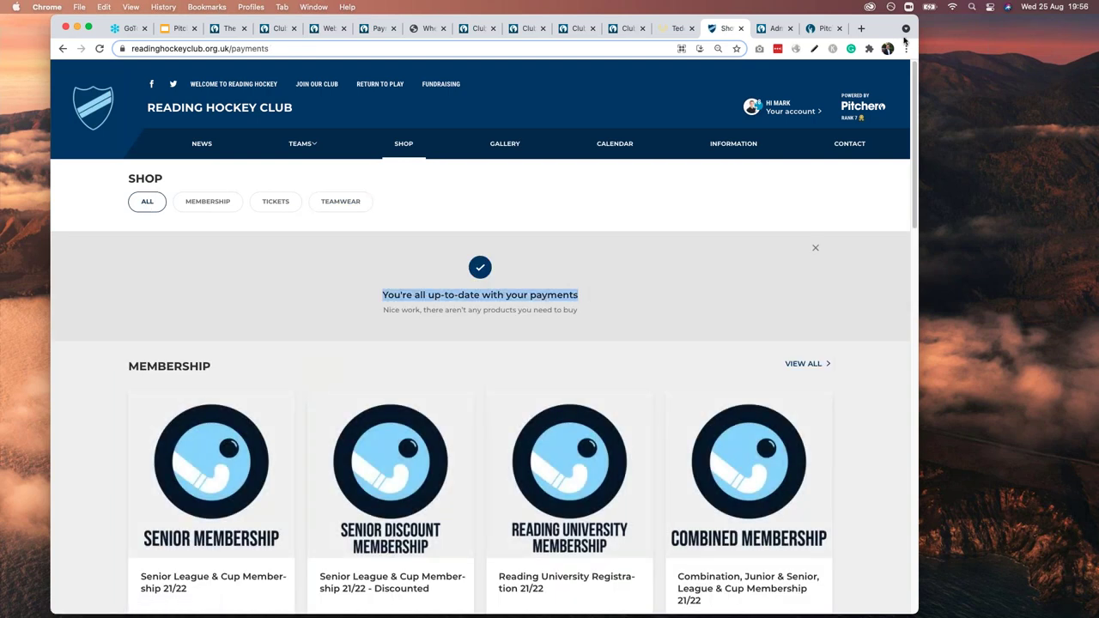
drag(905, 41, 887, 41)
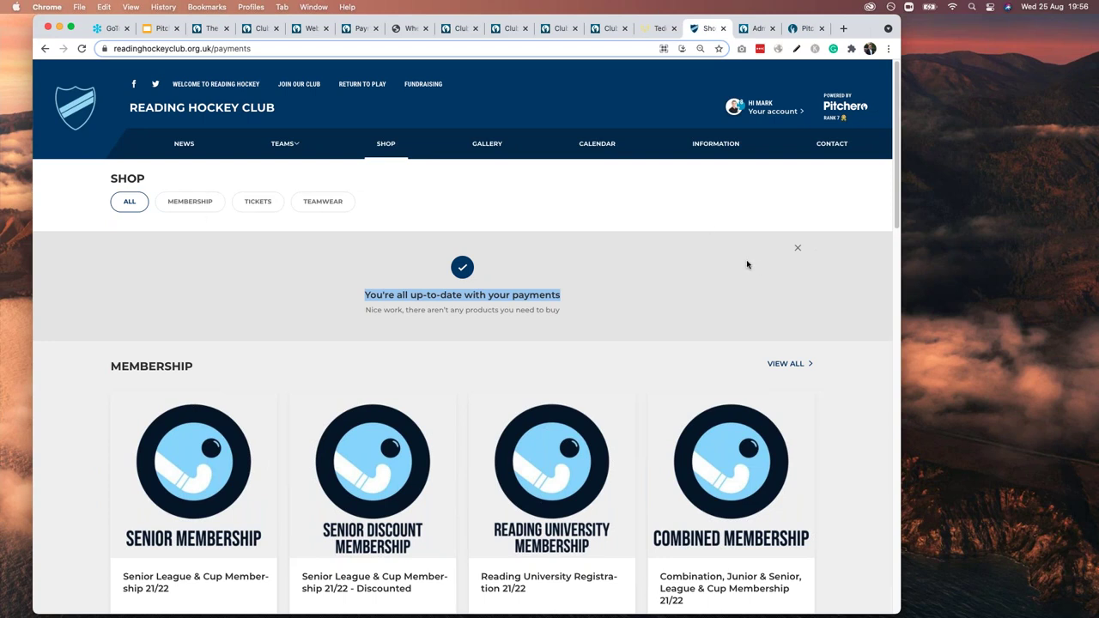
click(769, 202)
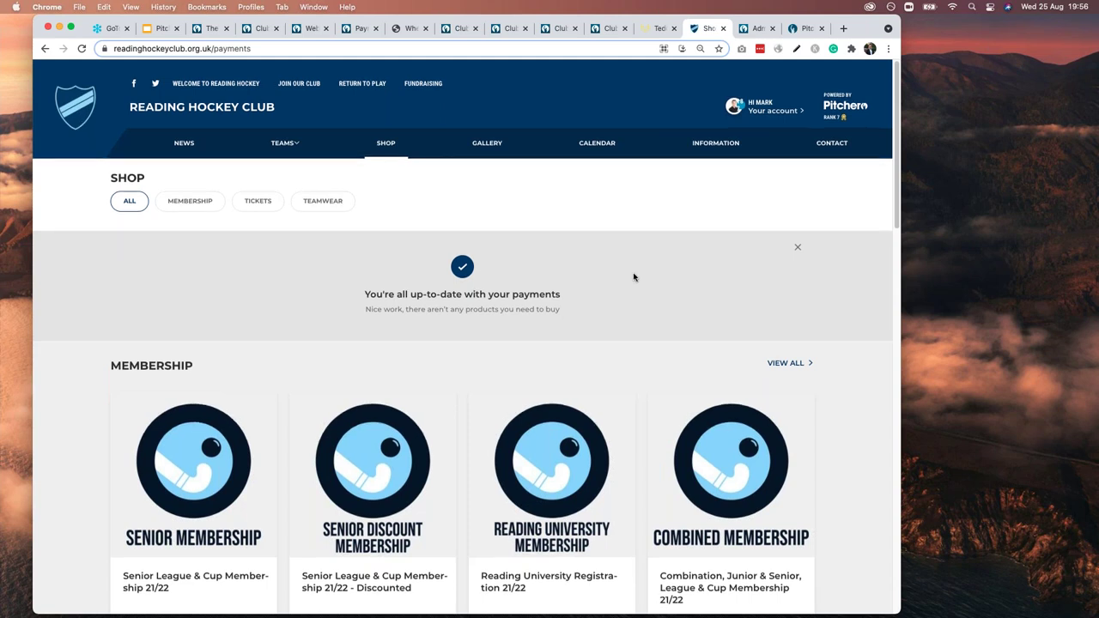
Step: Show the full list of membership products and open Senior League & Cup Membership 21/22
scroll(633, 275, down, 3)
click(443, 502)
scroll(419, 376, down, 5)
scroll(423, 376, down, 3)
scroll(258, 292, up, 5)
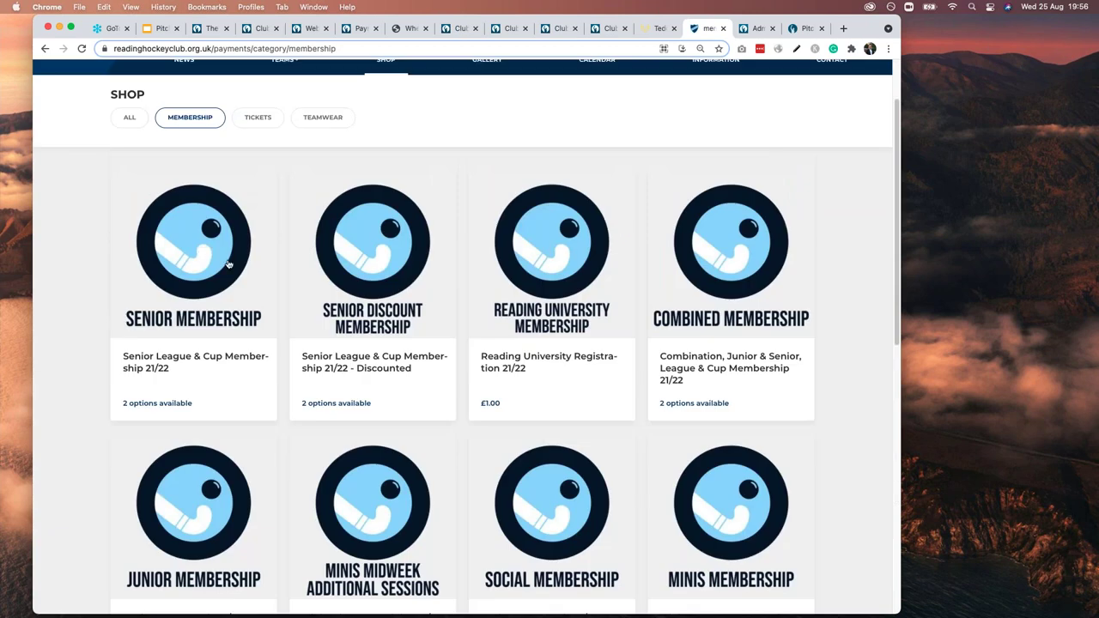
click(187, 245)
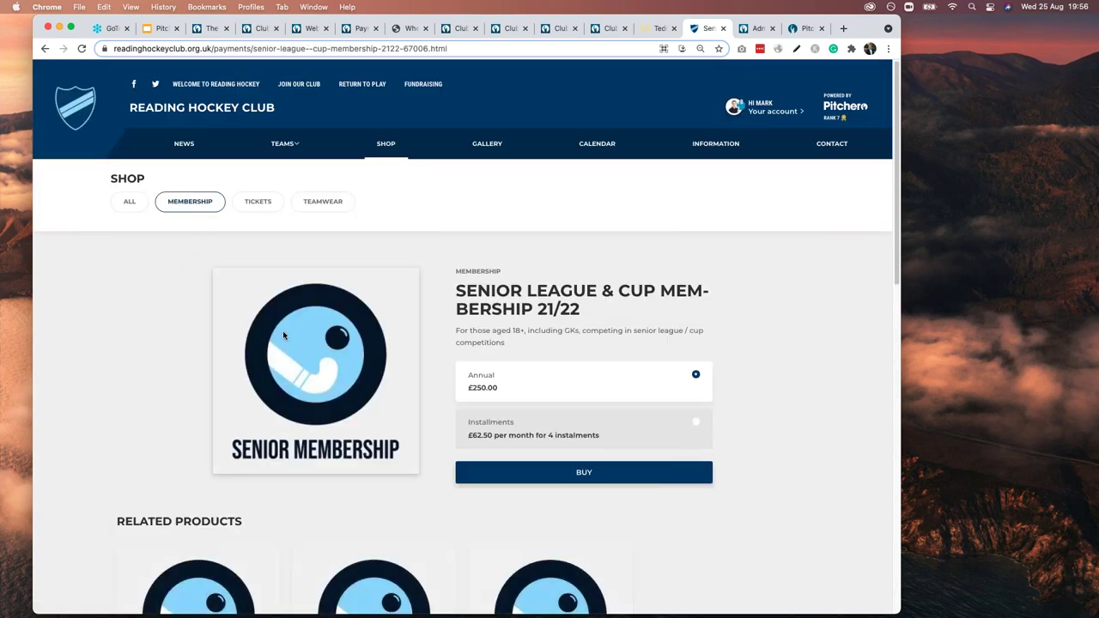
Step: Review the annual and instalment payment options on the senior membership product page
scroll(470, 351, down, 1)
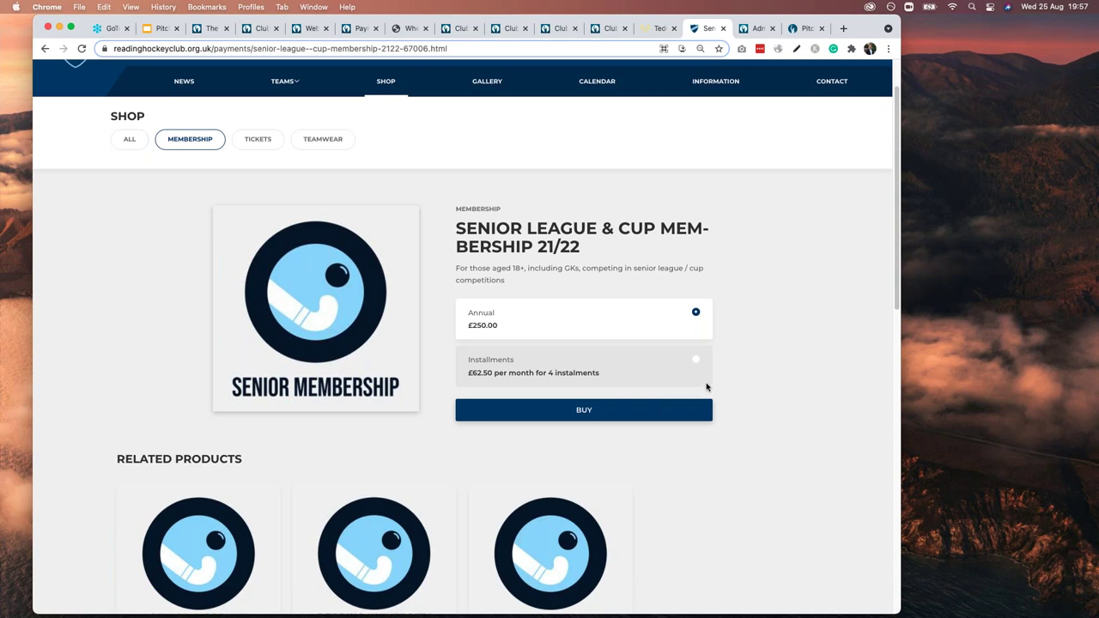
scroll(529, 324, down, 2)
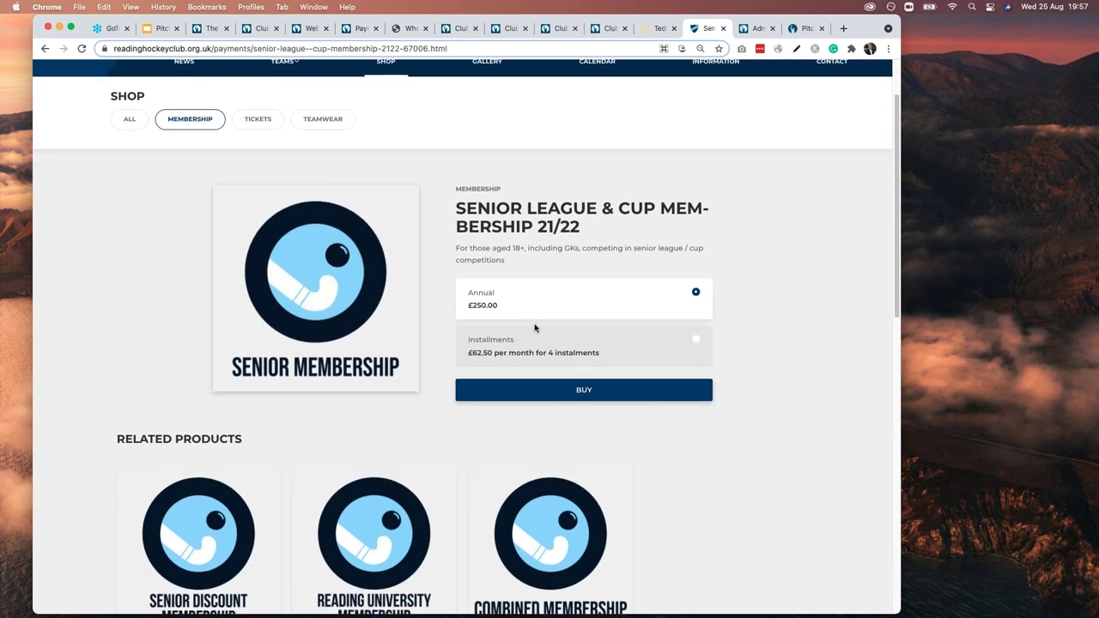
scroll(533, 327, down, 1)
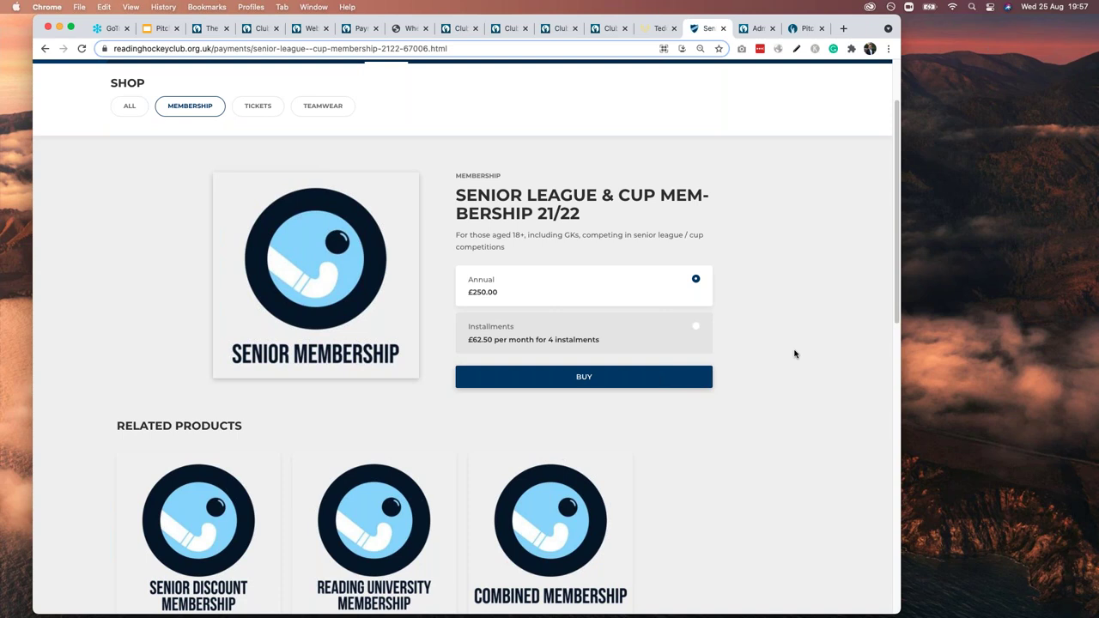
scroll(794, 353, down, 1)
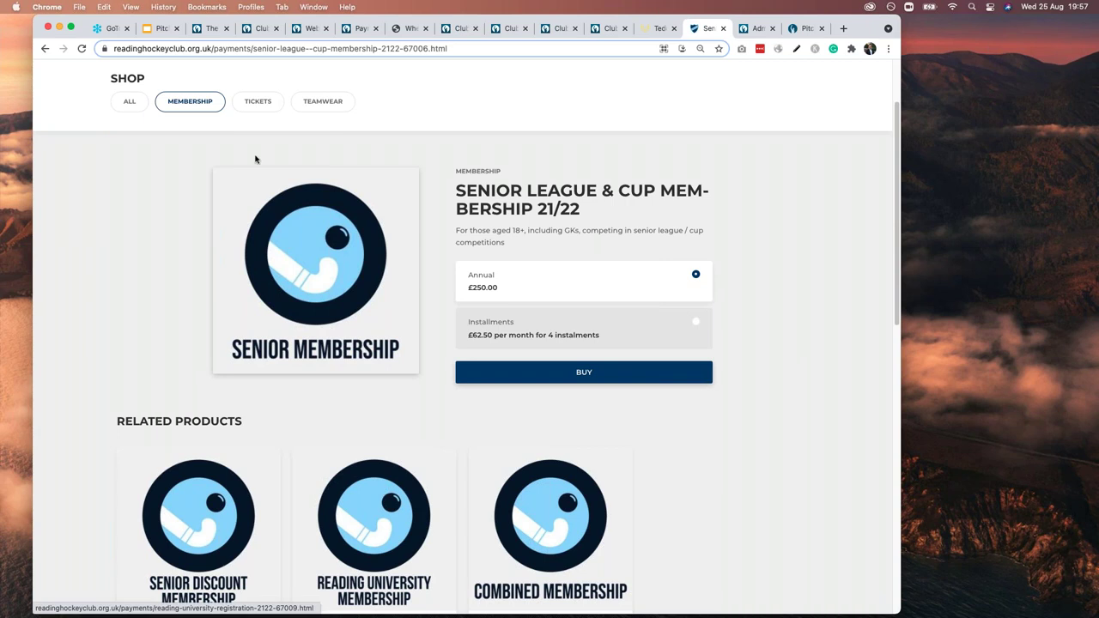
Step: View the related Reading University Registration 21/22 product, followed by the Combination, Junior & Senior, League & Cup Membership 21/22
scroll(221, 232, down, 4)
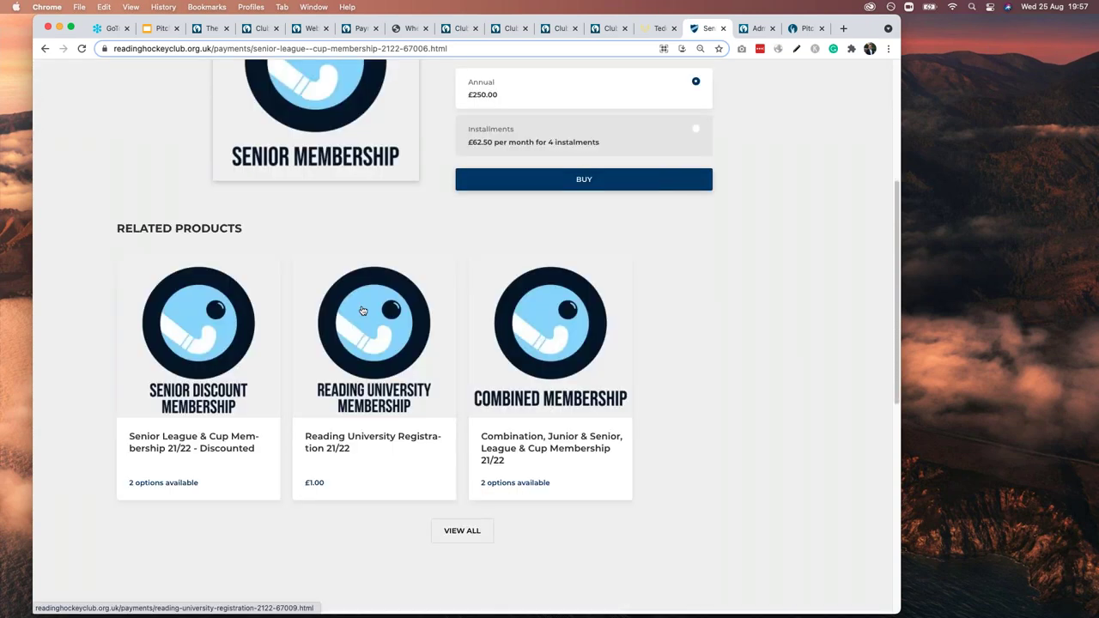
click(362, 311)
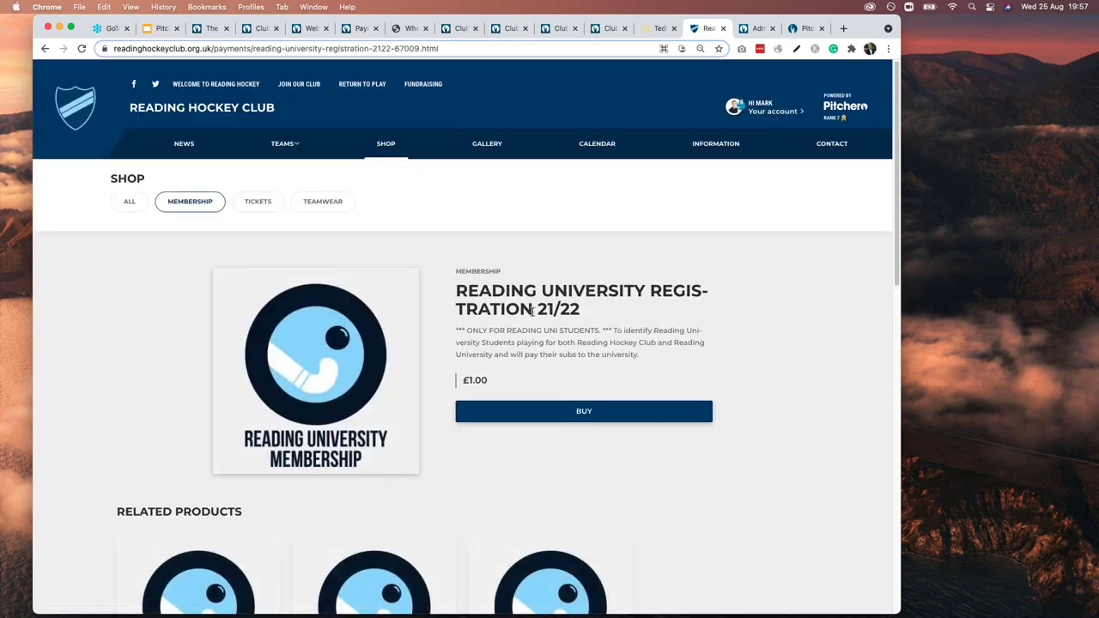
scroll(532, 424, down, 5)
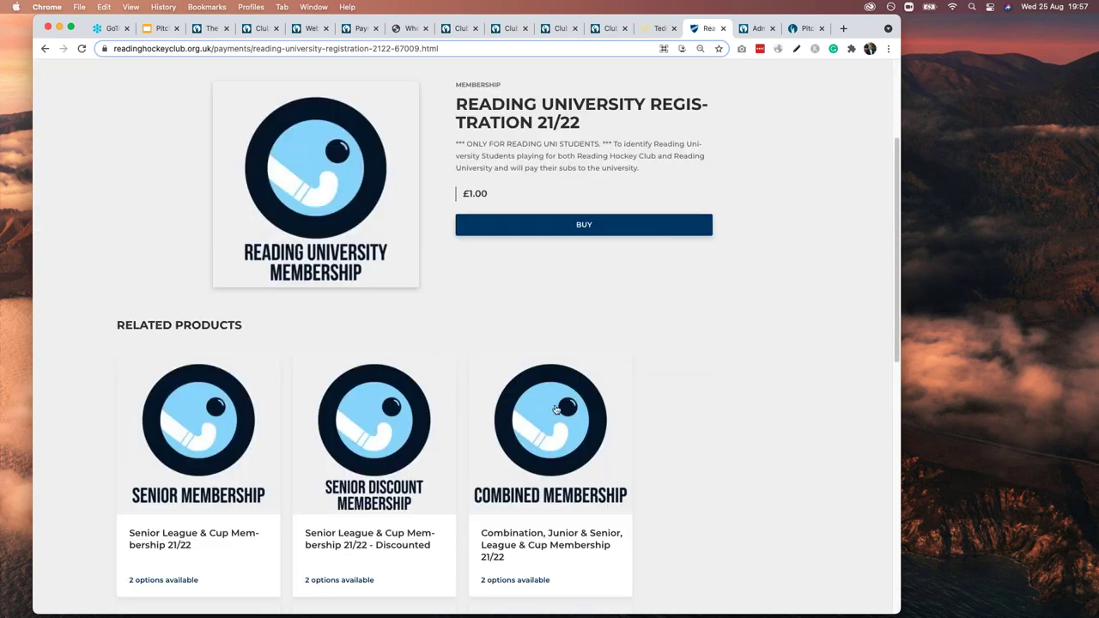
click(532, 423)
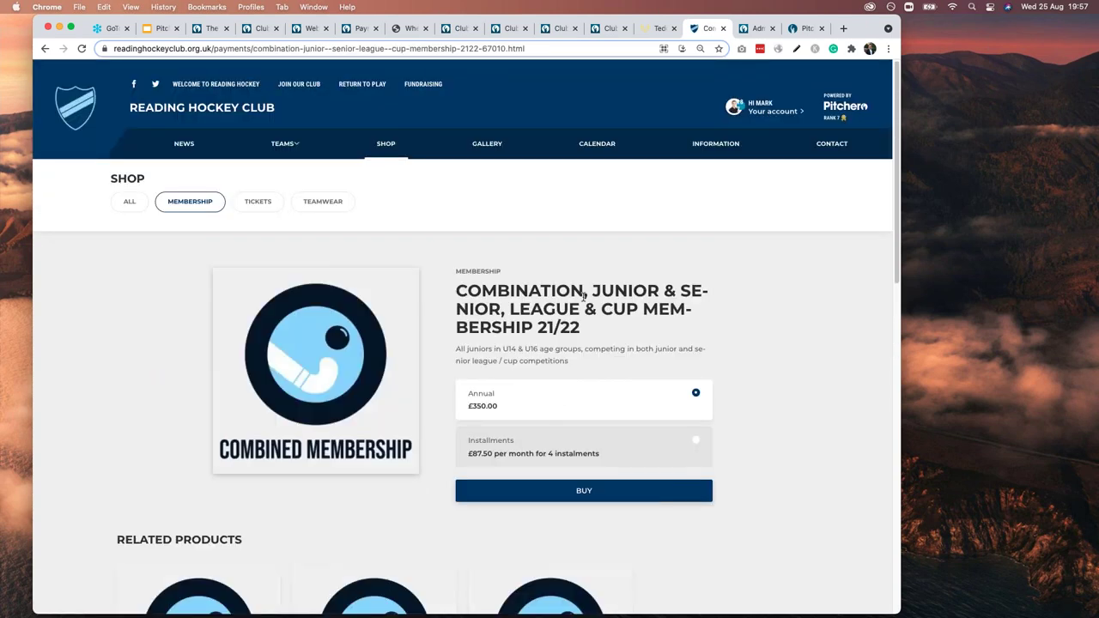
scroll(524, 343, down, 5)
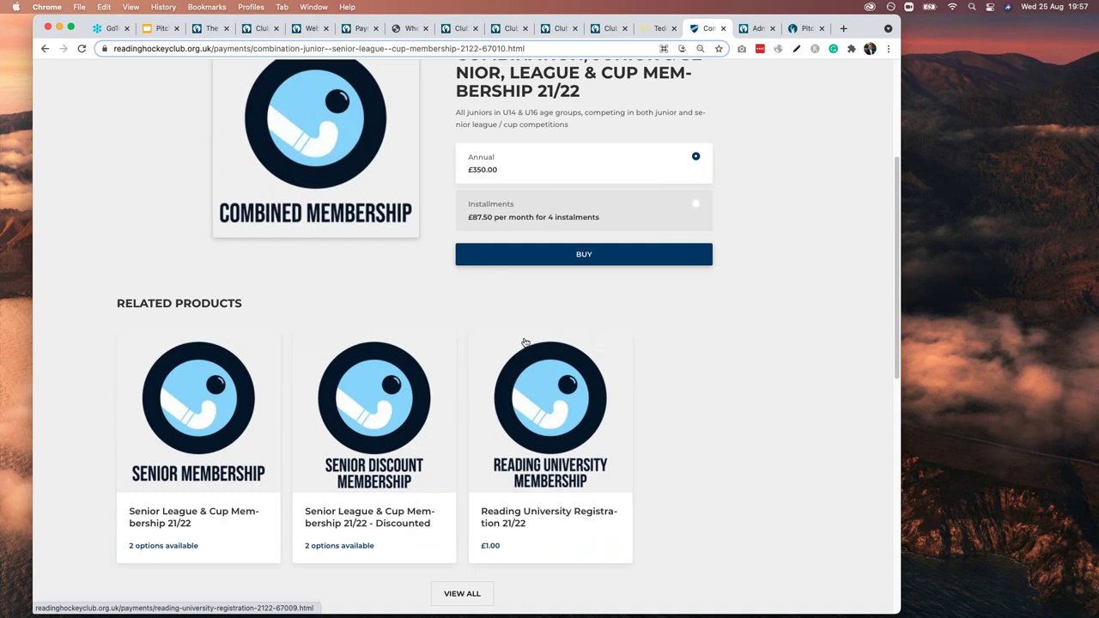
scroll(472, 370, up, 5)
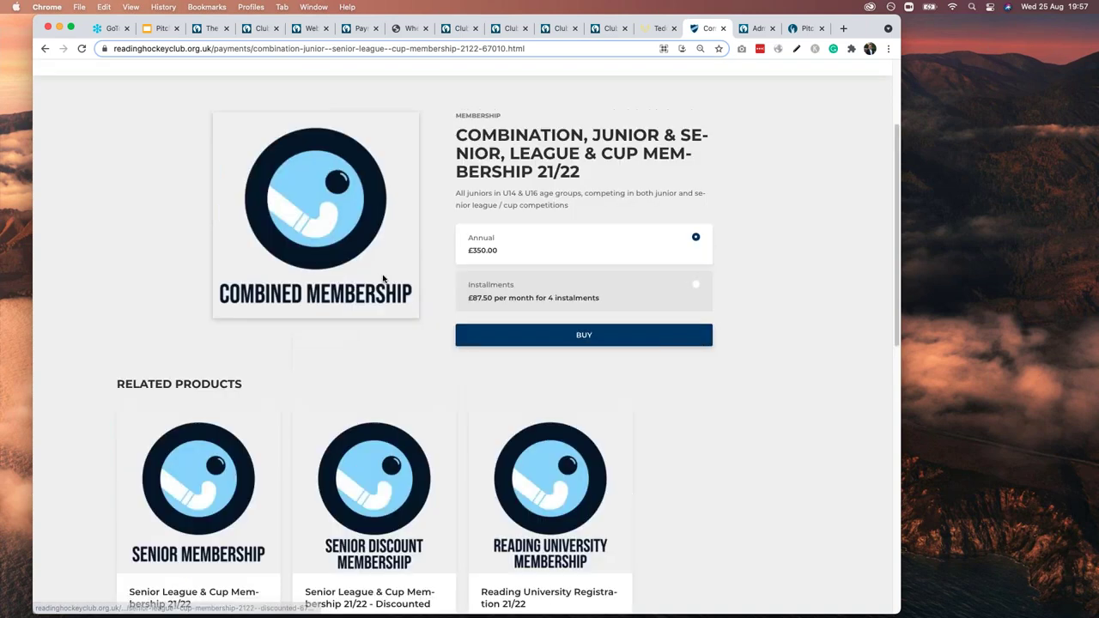
Step: Go to the Teamwear category and open the Kid's Trackies product page
click(322, 201)
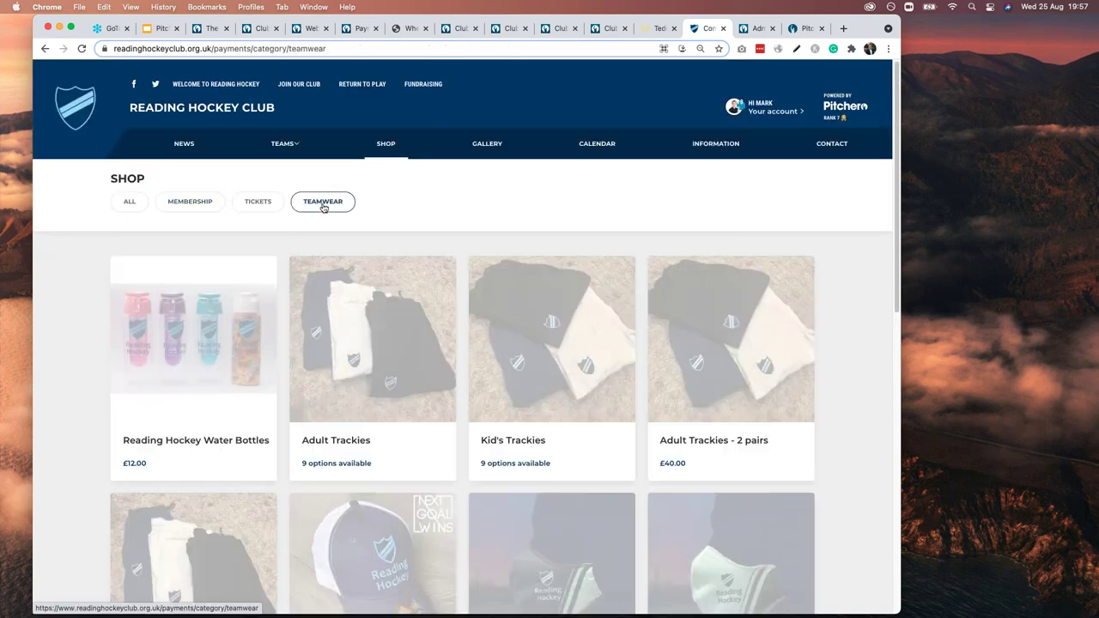
scroll(510, 311, down, 3)
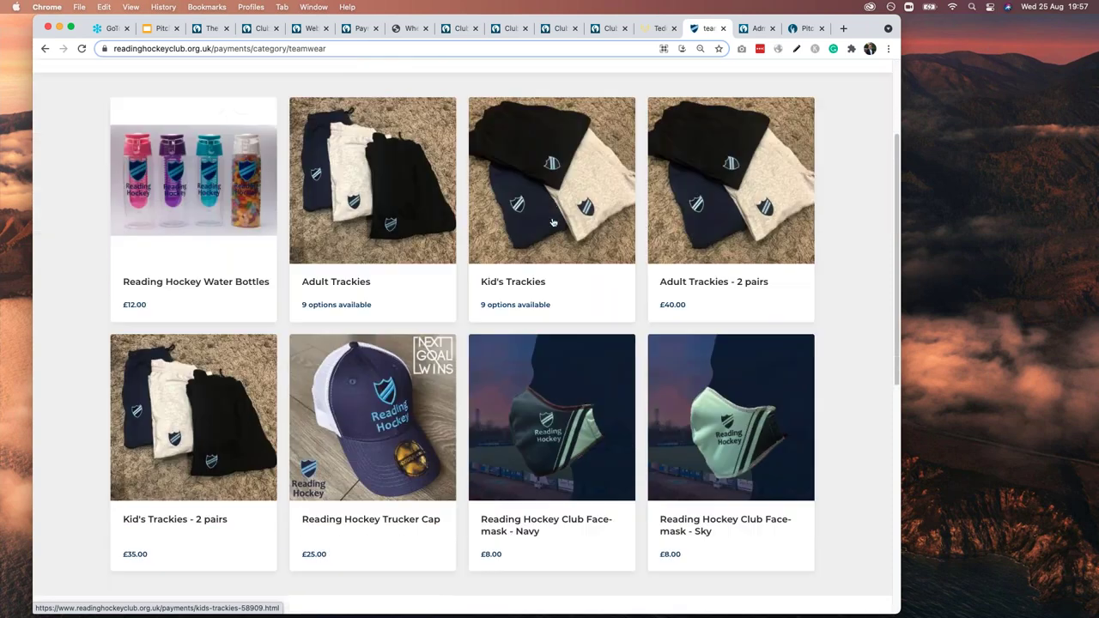
click(576, 171)
scroll(735, 294, down, 1)
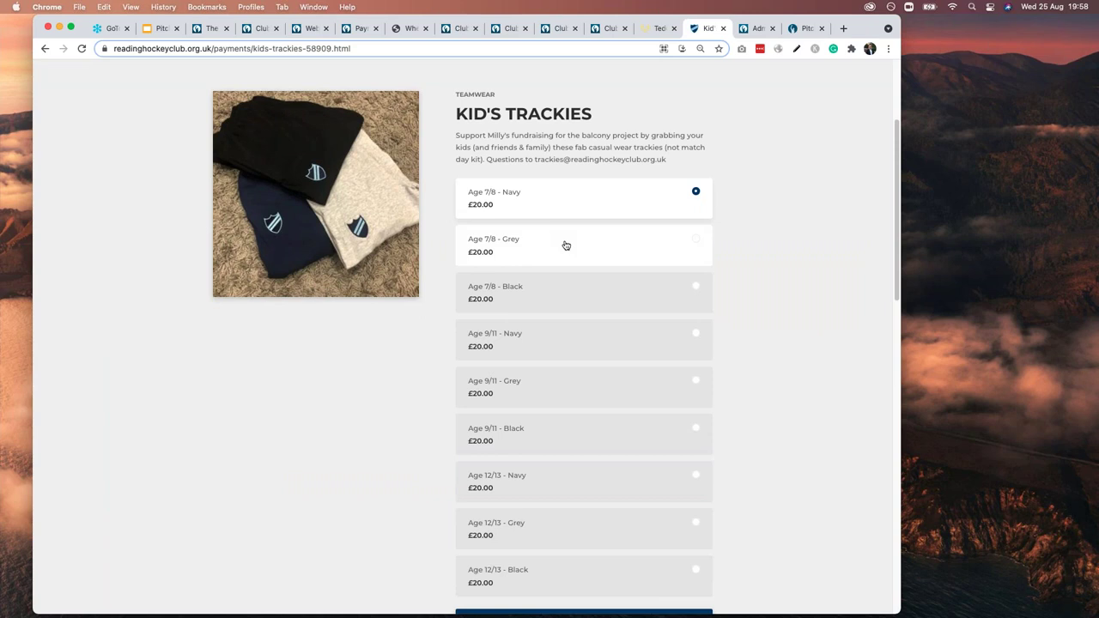
Step: Choose the Age 12/13 - Grey option for the Kid's Trackies and review the product page
click(598, 300)
scroll(592, 314, down, 5)
click(585, 330)
scroll(586, 330, down, 2)
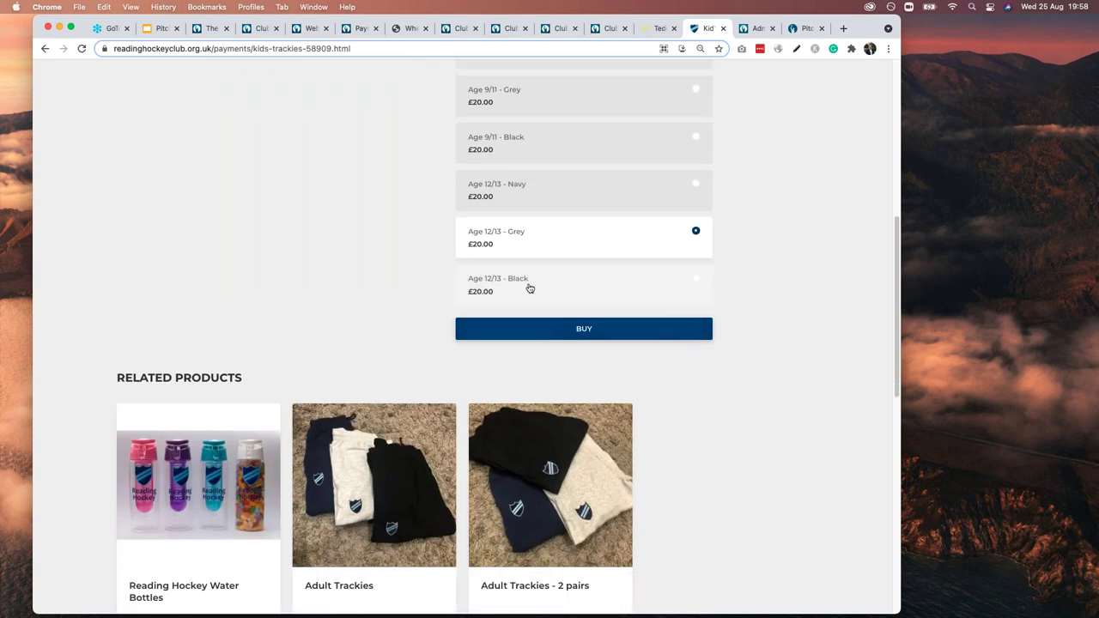
scroll(530, 287, up, 9)
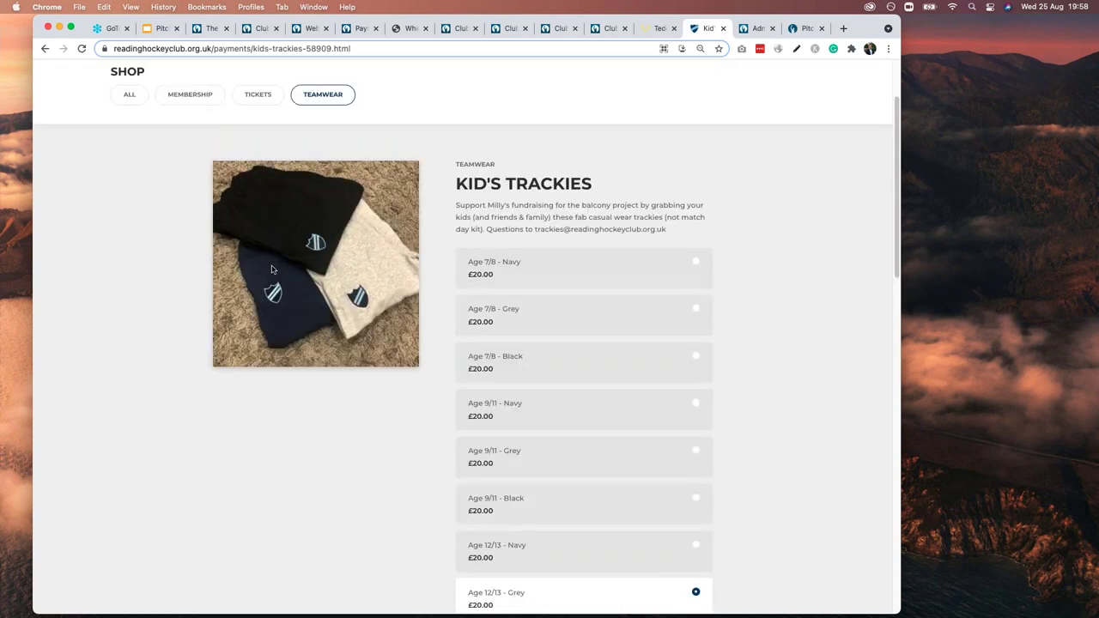
Step: Switch to the Teddington RFC website and view the memberships listed in its shop
scroll(320, 224, up, 3)
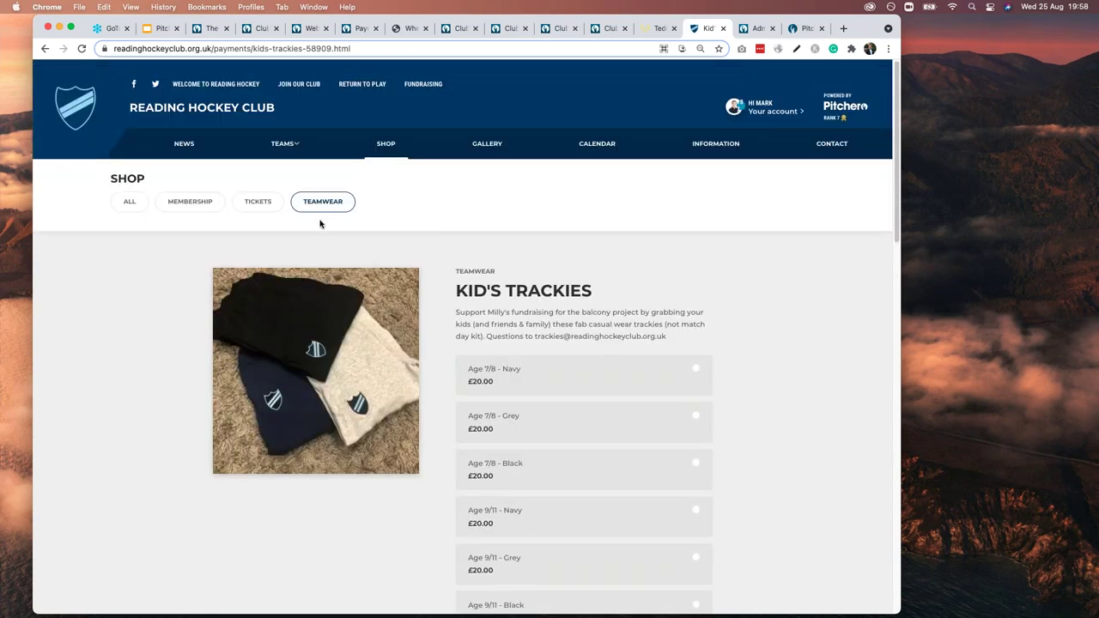
click(660, 33)
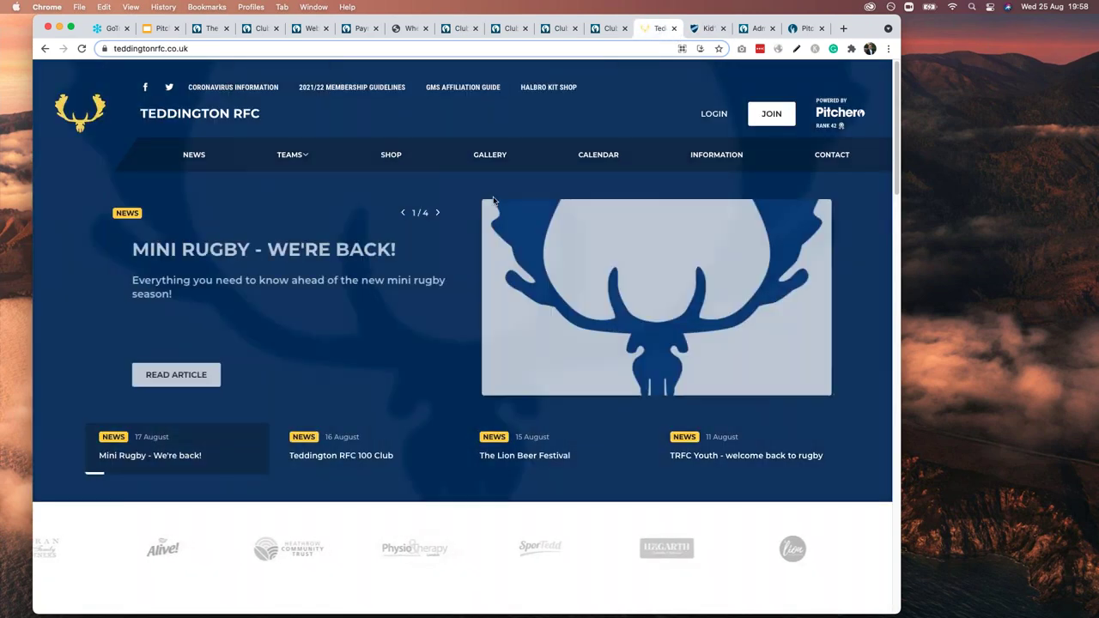
click(391, 155)
scroll(309, 420, down, 3)
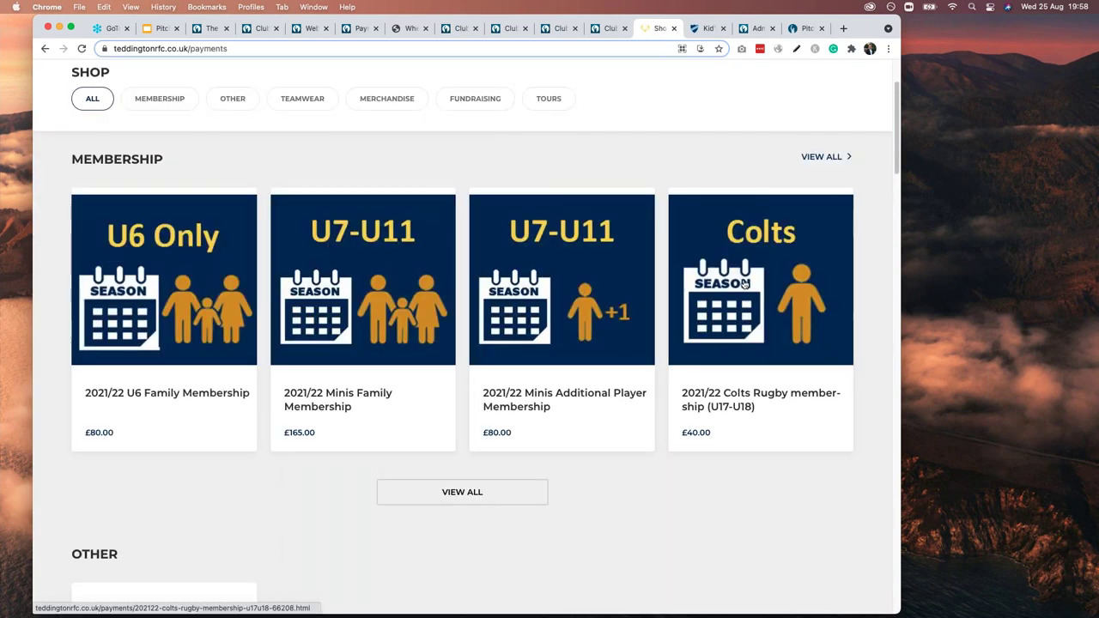
Step: Open the 2021/22 Colts Rugby Membership (U17-U18) product and highlight its instruction to tag the player during purchase
click(745, 284)
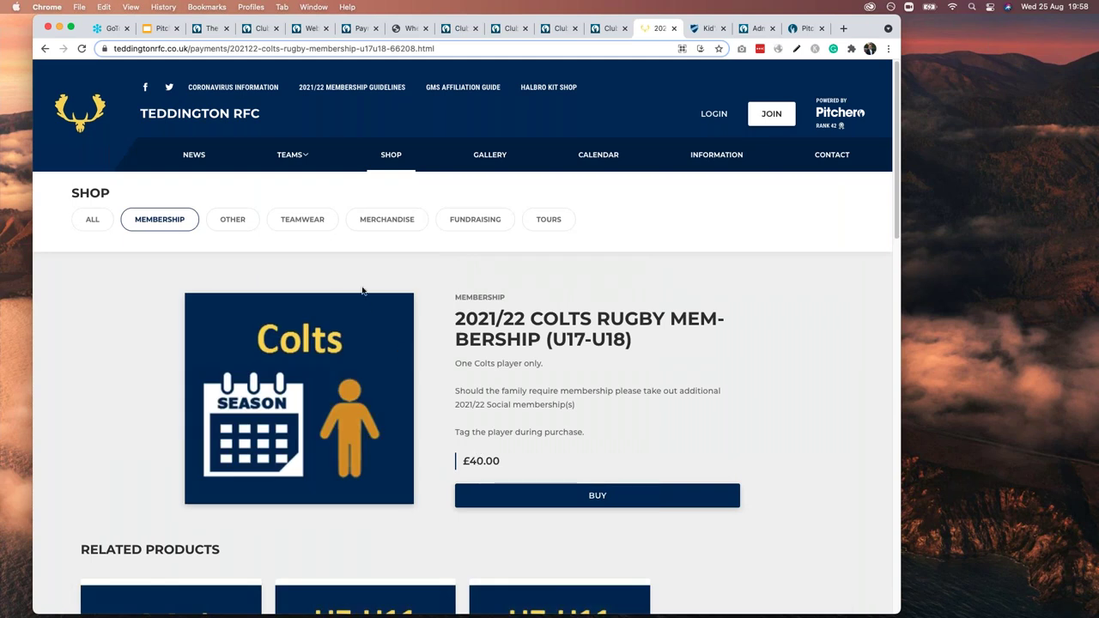
drag(470, 432, 583, 432)
click(491, 432)
drag(458, 433, 512, 433)
click(535, 433)
Step: Browse the club kit and accessories in the Teddington RFC shop's Teamwear category
click(279, 222)
scroll(365, 331, down, 5)
scroll(365, 330, down, 3)
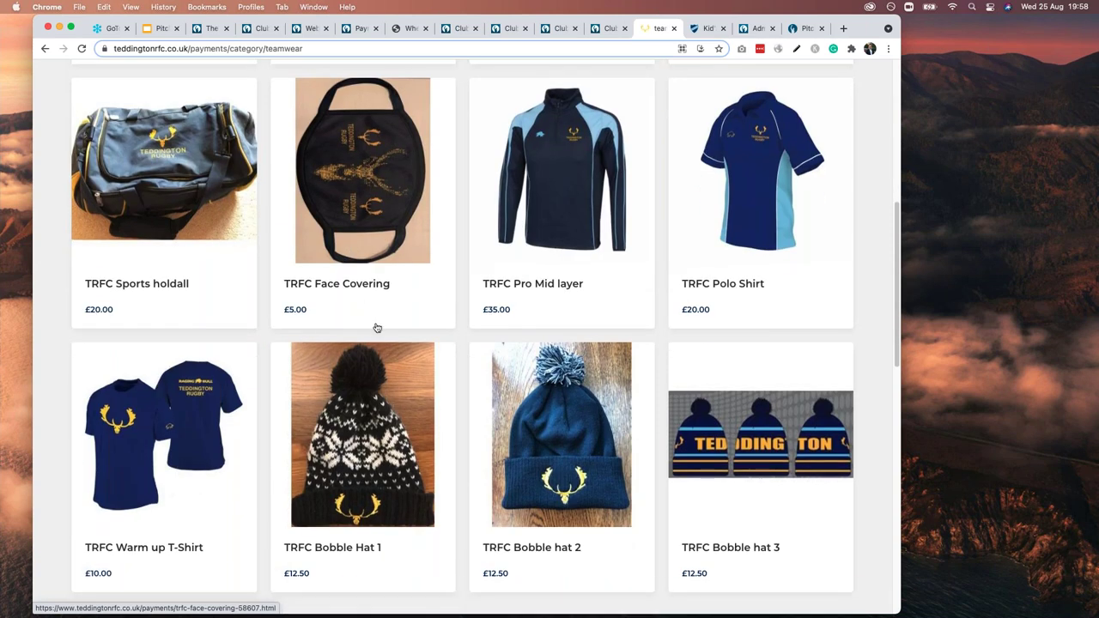
scroll(375, 327, down, 3)
scroll(248, 309, up, 4)
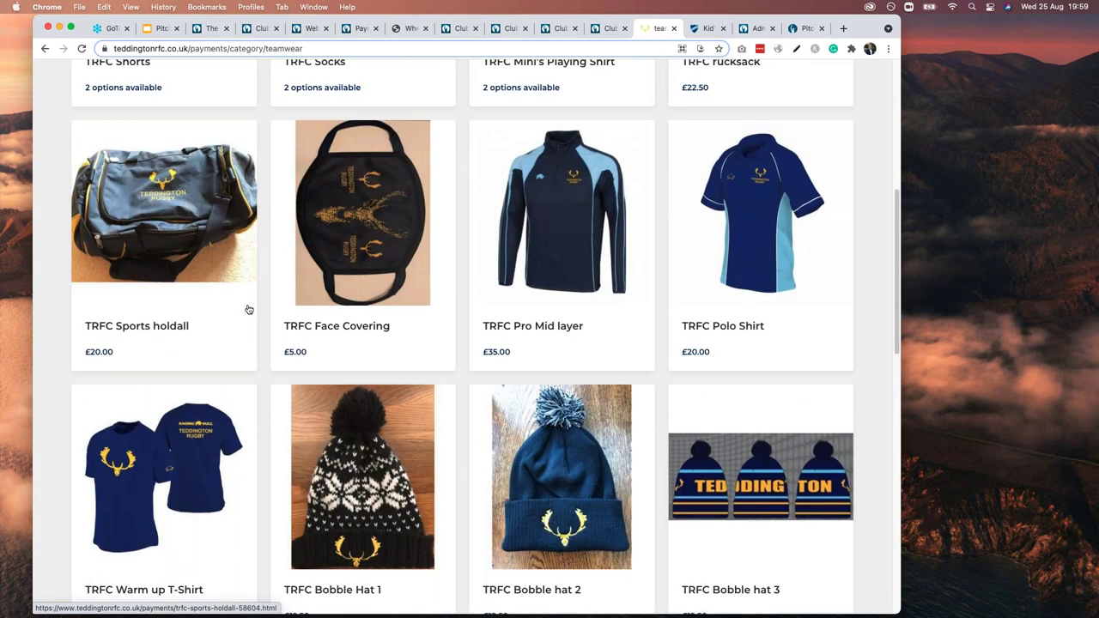
scroll(248, 310, up, 8)
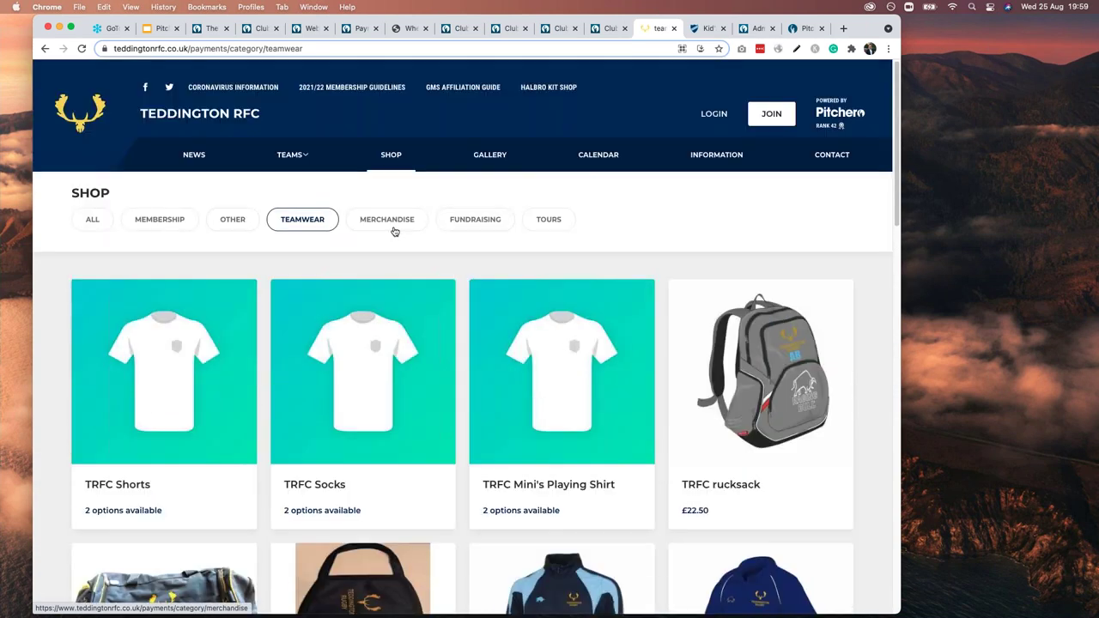
Step: View the Merchandise category, and open the 100 Club product in the Fundraising category
click(395, 226)
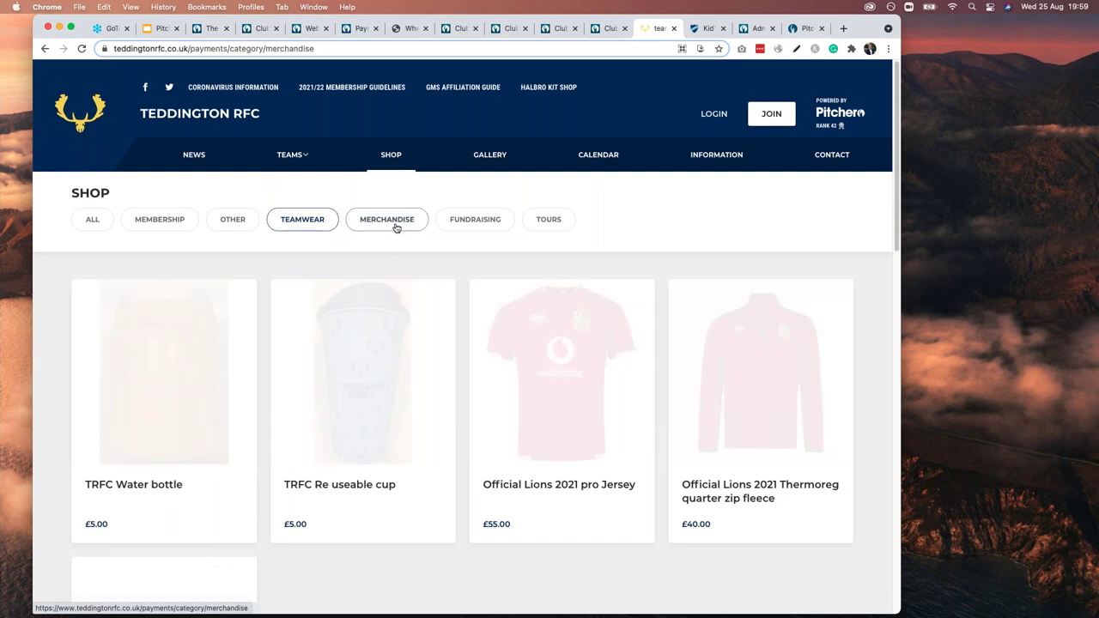
click(480, 226)
click(194, 378)
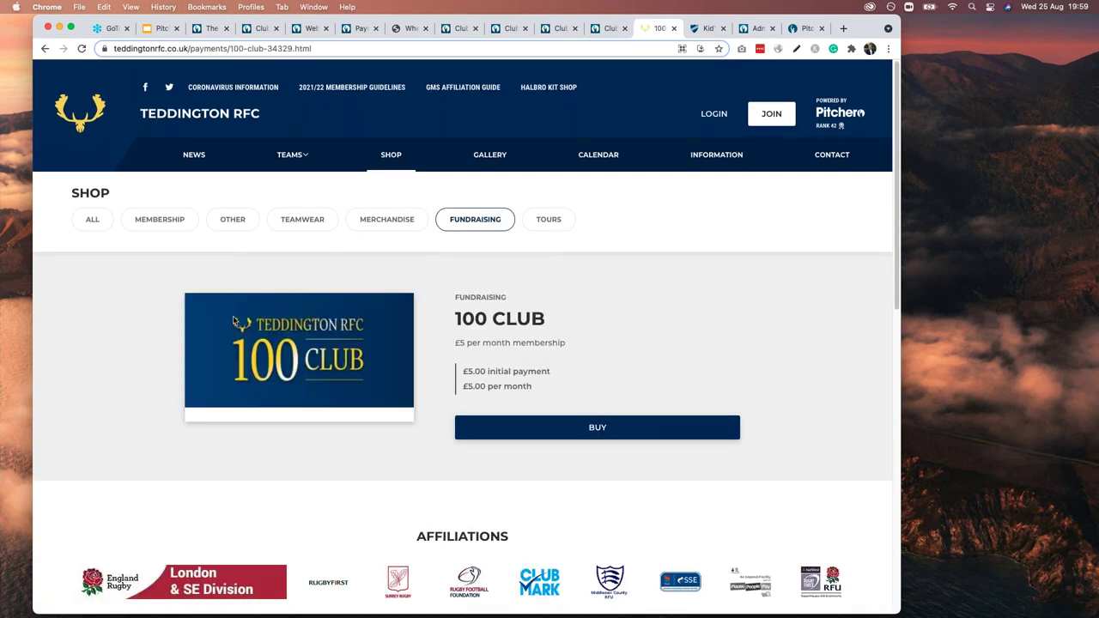
Step: Browse the Tours category, open the 2022 Mini's Tour Full Payment x 2 Tourists product and highlight its price
click(538, 225)
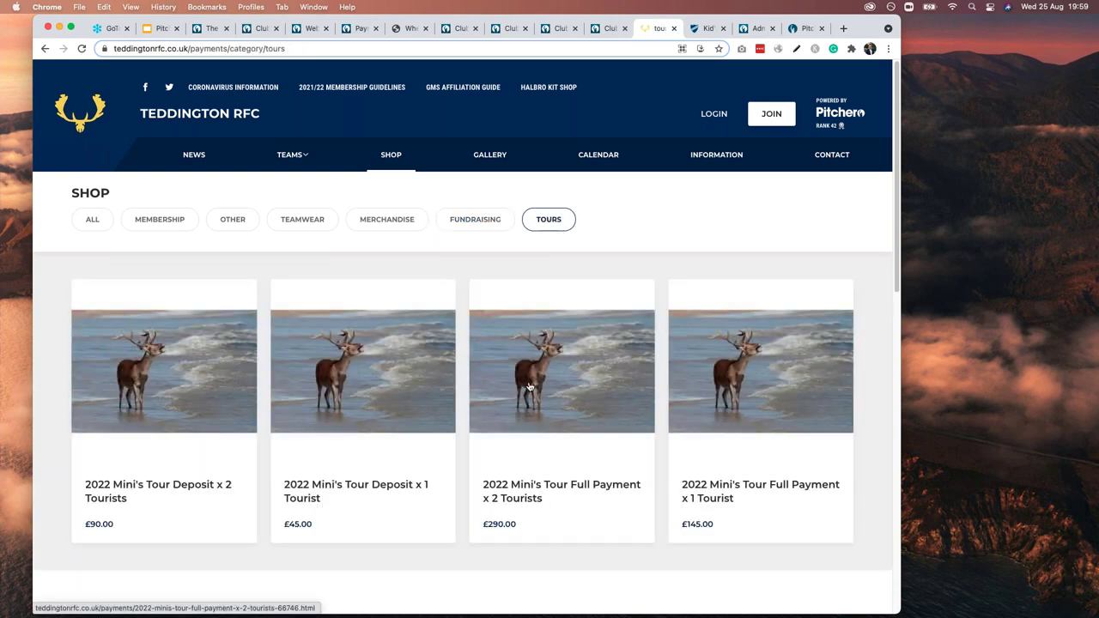
scroll(529, 387, down, 3)
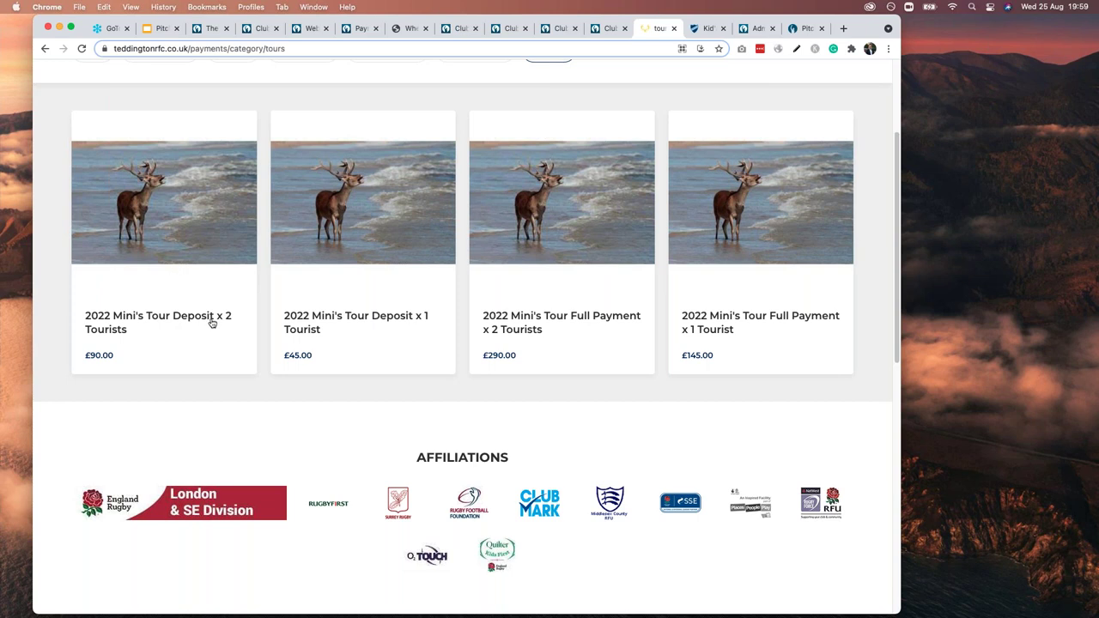
click(567, 225)
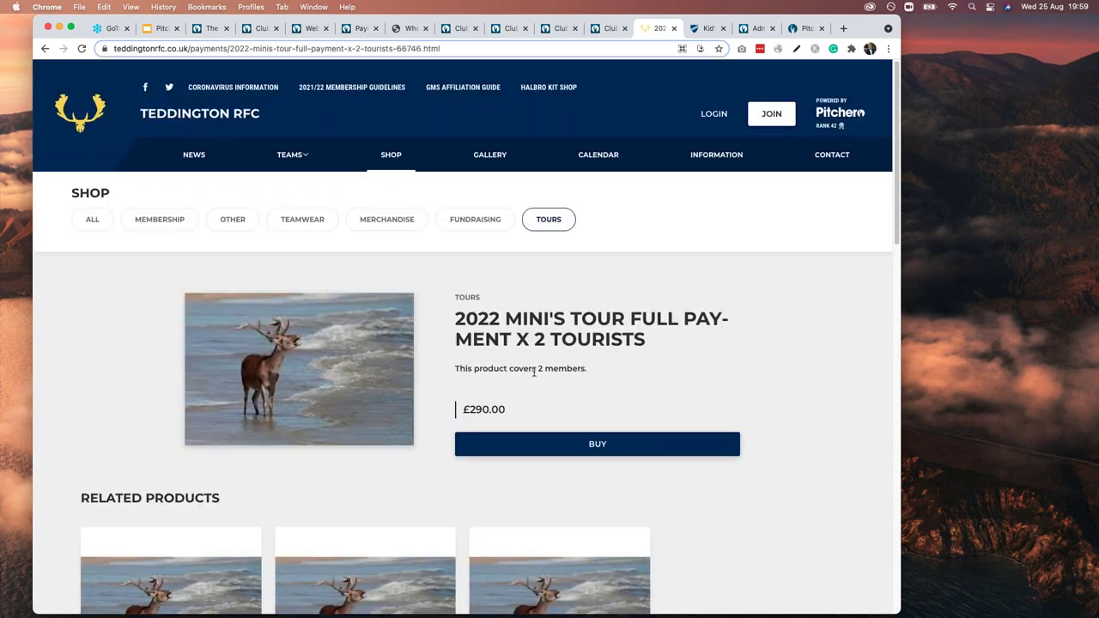
drag(469, 409, 497, 407)
click(496, 408)
Step: Switch to the Pitchero Cricket Club admin site and reload its dashboard
click(617, 29)
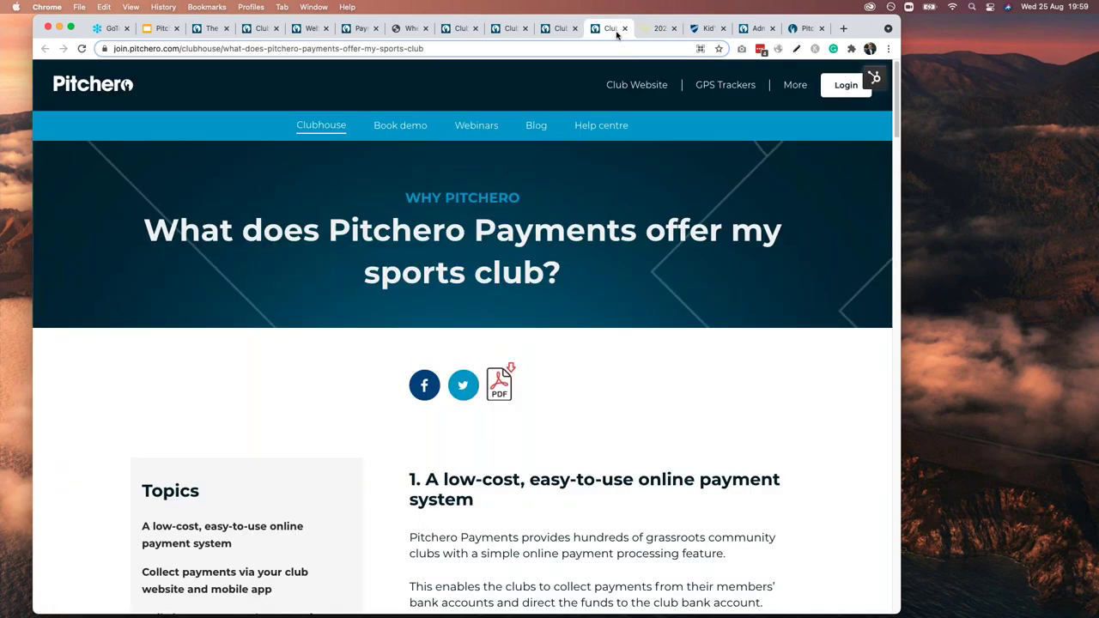
click(660, 31)
click(716, 33)
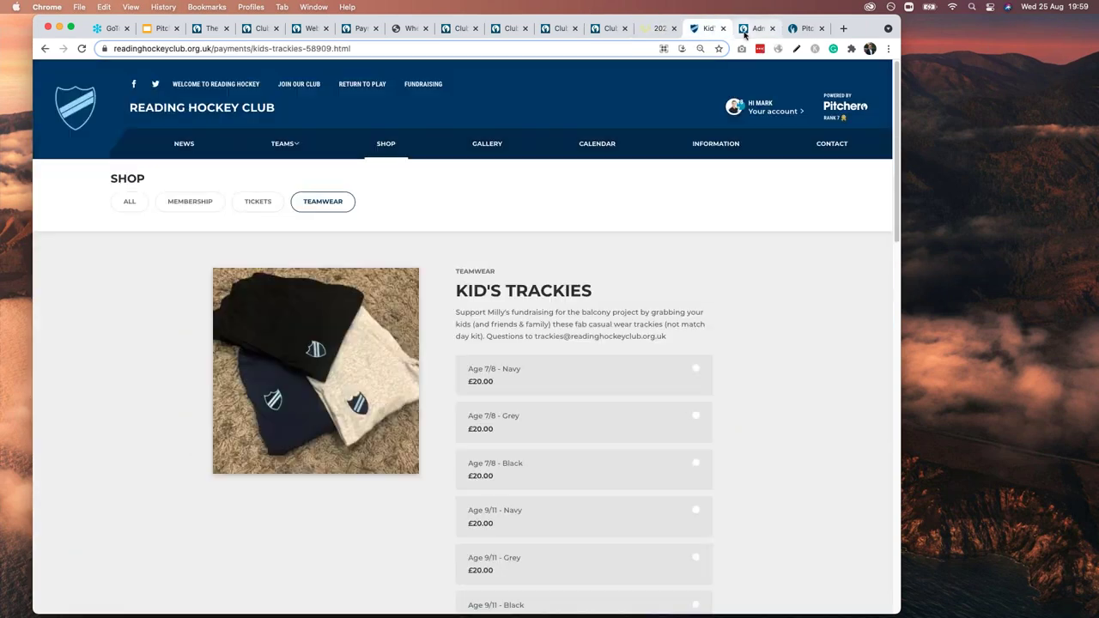
click(744, 33)
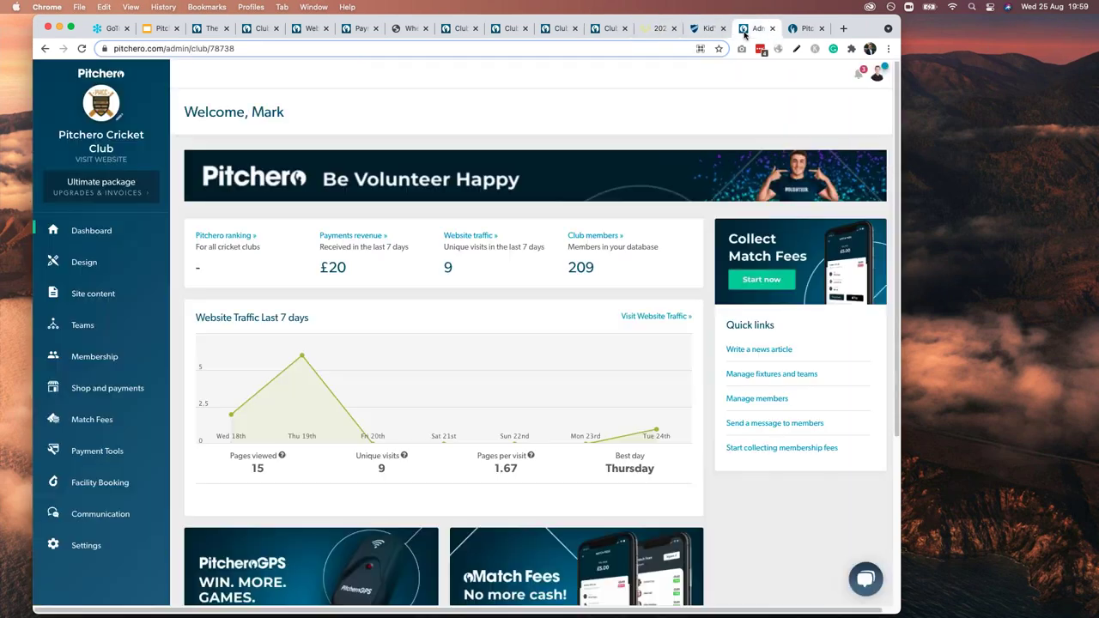
click(87, 232)
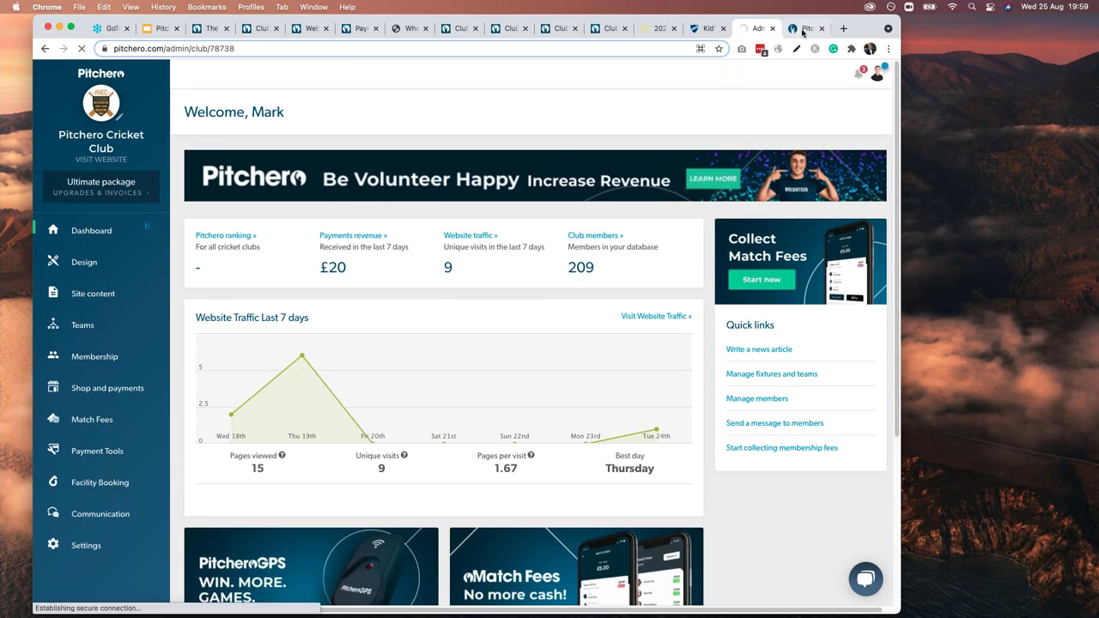
Step: Switch to the Pitchero Team admin site, reload the transactions page and go to the club dashboard
click(805, 29)
click(87, 248)
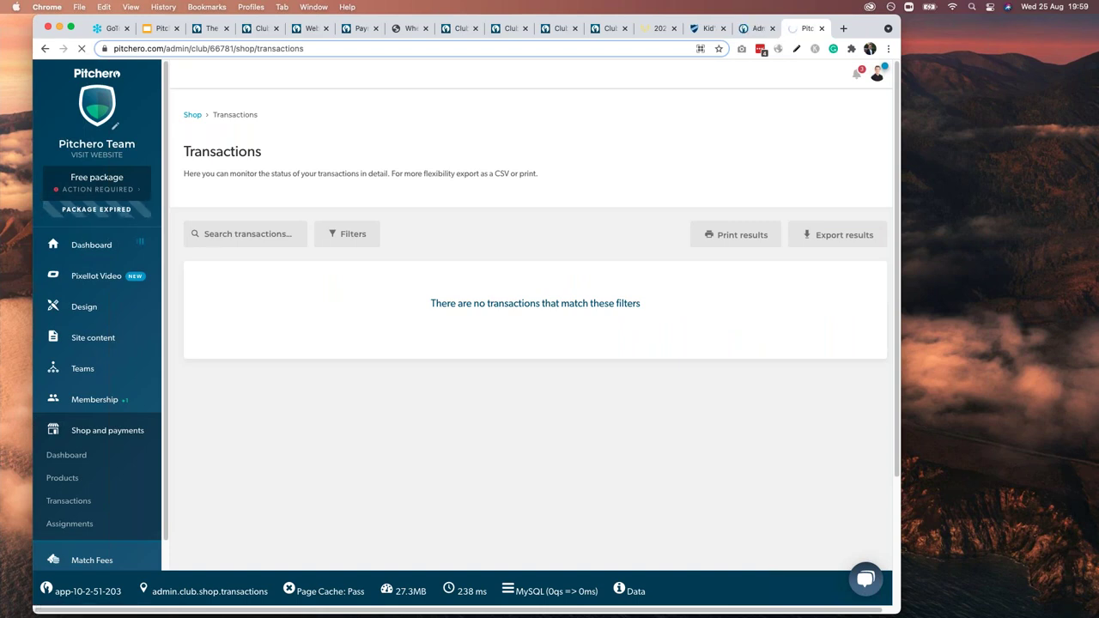
click(123, 49)
click(82, 49)
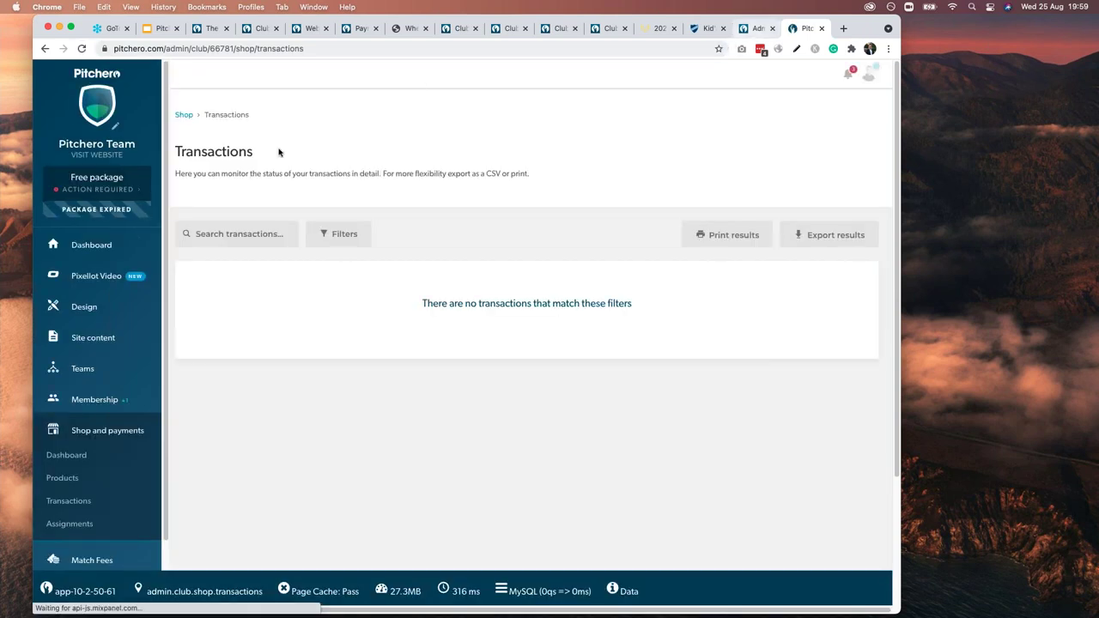
click(103, 249)
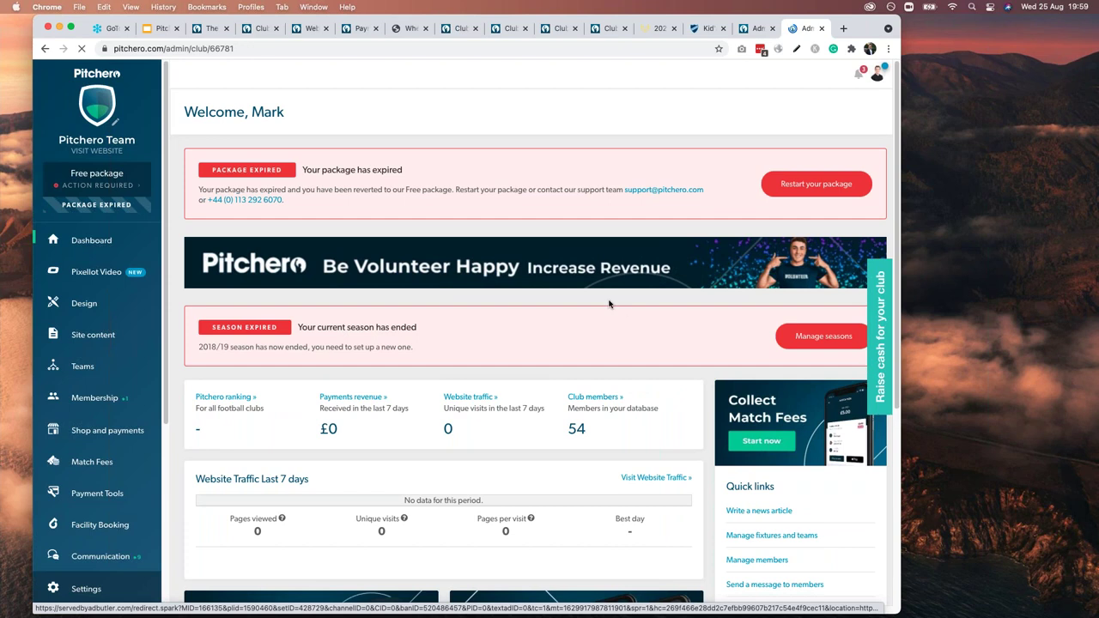
Step: Return to the Pitchero Cricket Club dashboard and review its summary figures, traffic chart and quick links
click(753, 29)
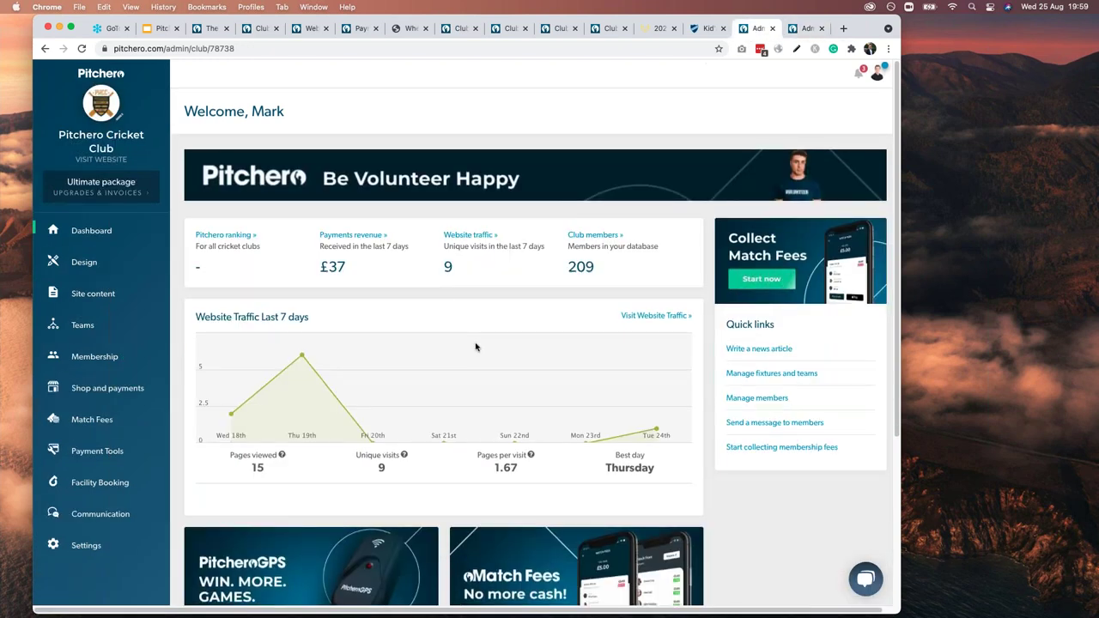
scroll(473, 349, down, 2)
scroll(472, 354, up, 2)
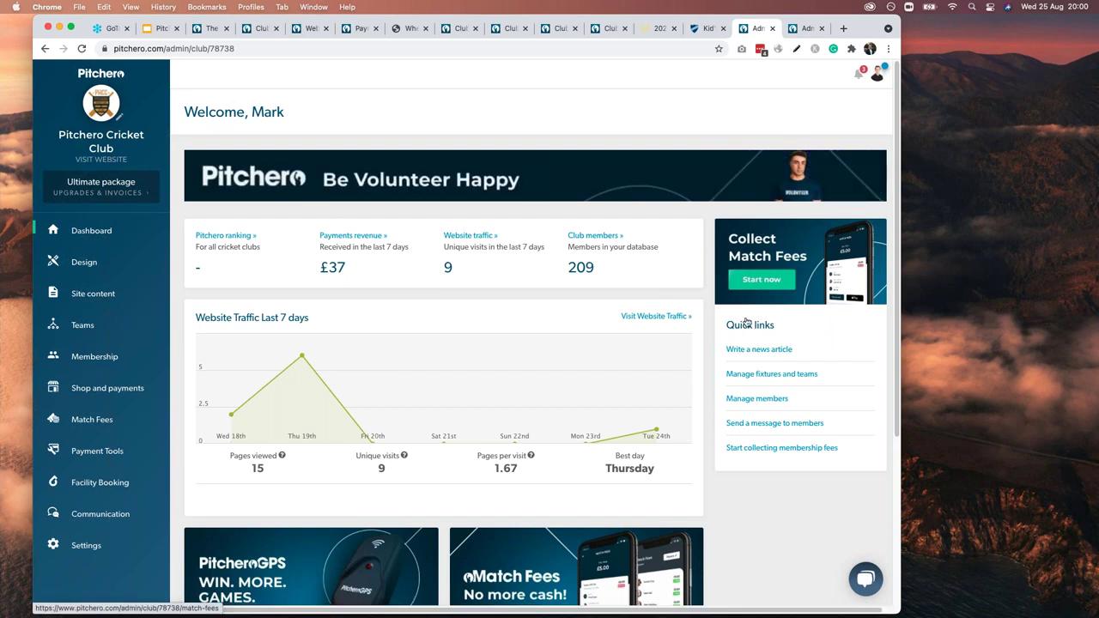
scroll(746, 319, down, 1)
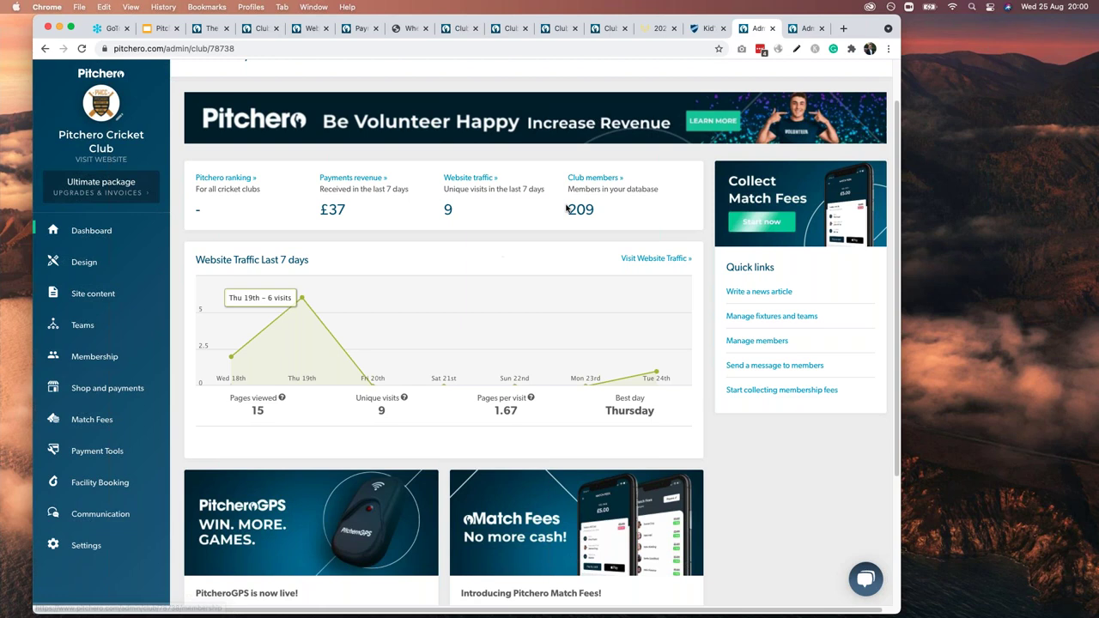
Step: In the Pitchero Team admin site, open the Shop and payments dashboard and get started with choosing a payment provider
key(ctrl+Tab)
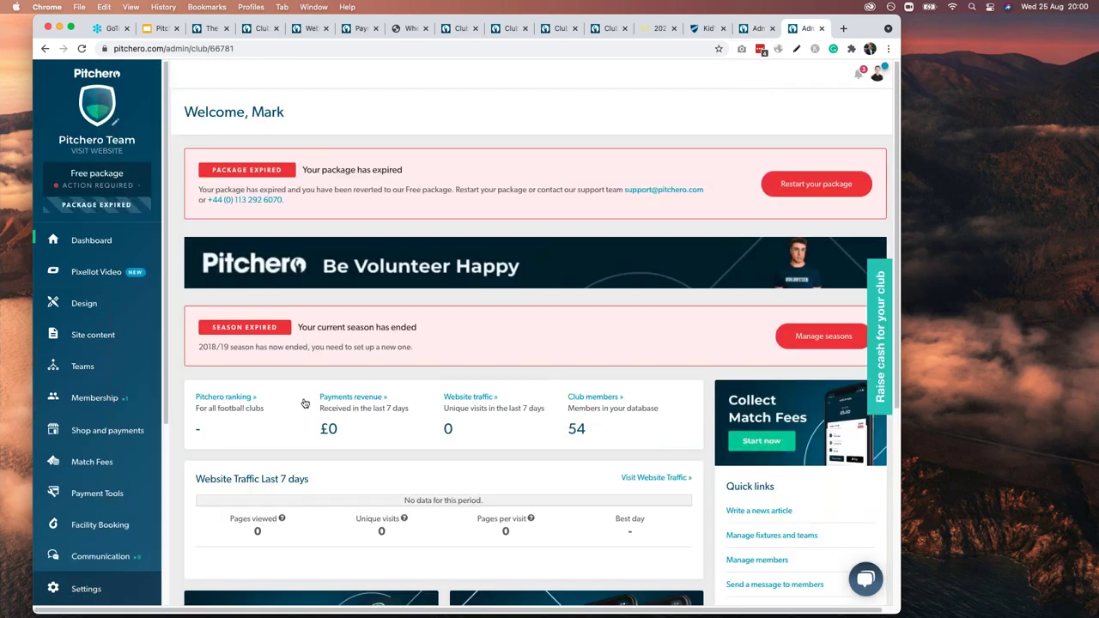
click(81, 430)
click(68, 456)
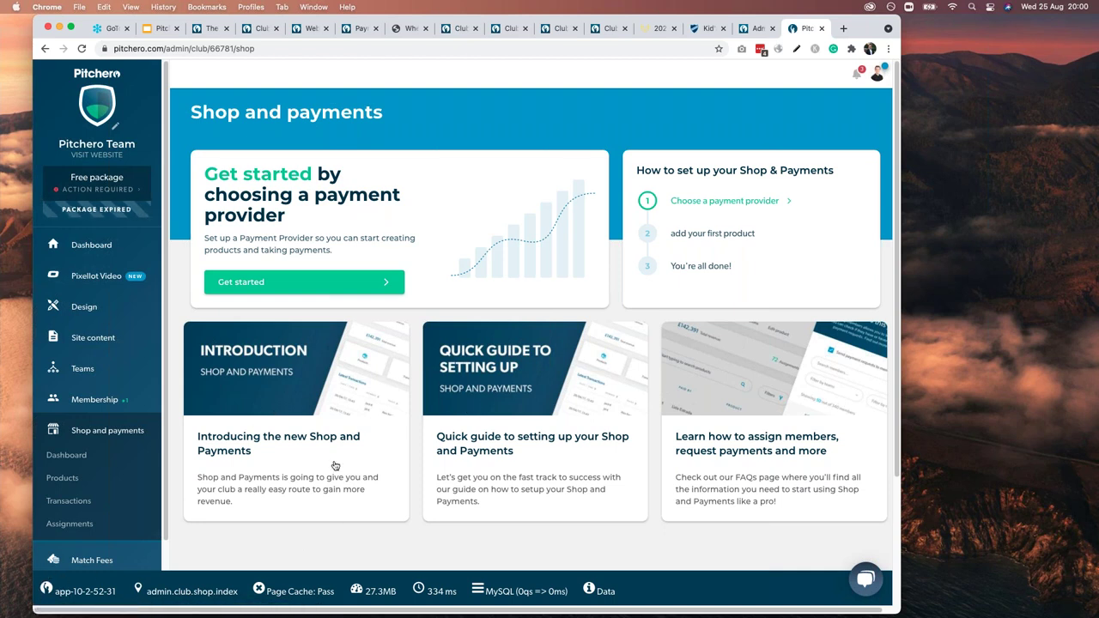
click(307, 286)
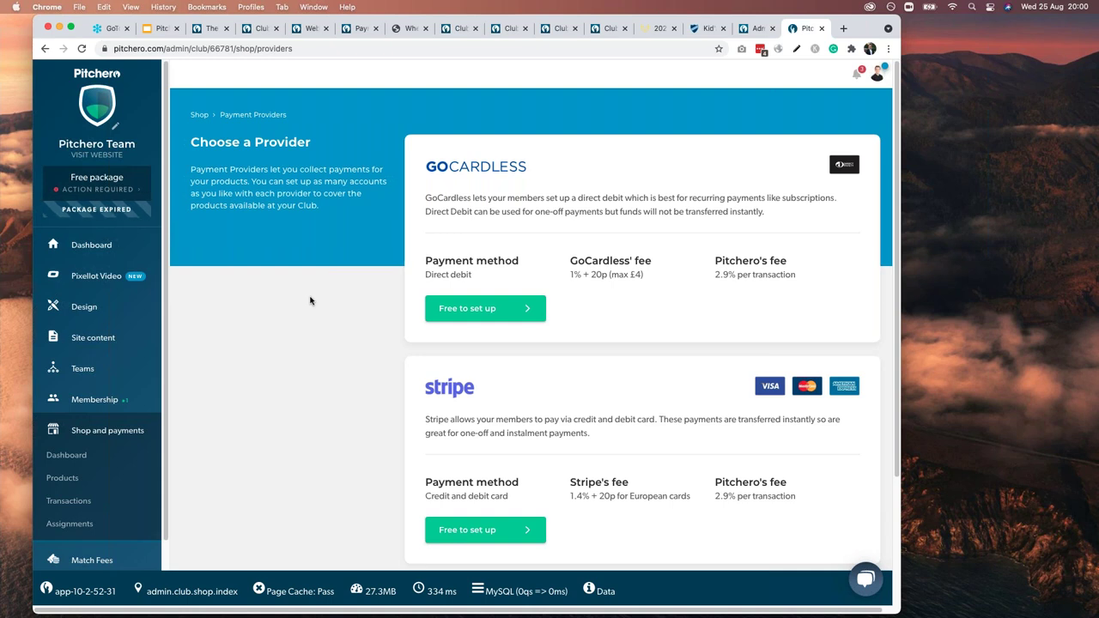
Step: Compare the payment methods and fees of the GoCardless and Stripe payment providers
drag(445, 171, 498, 174)
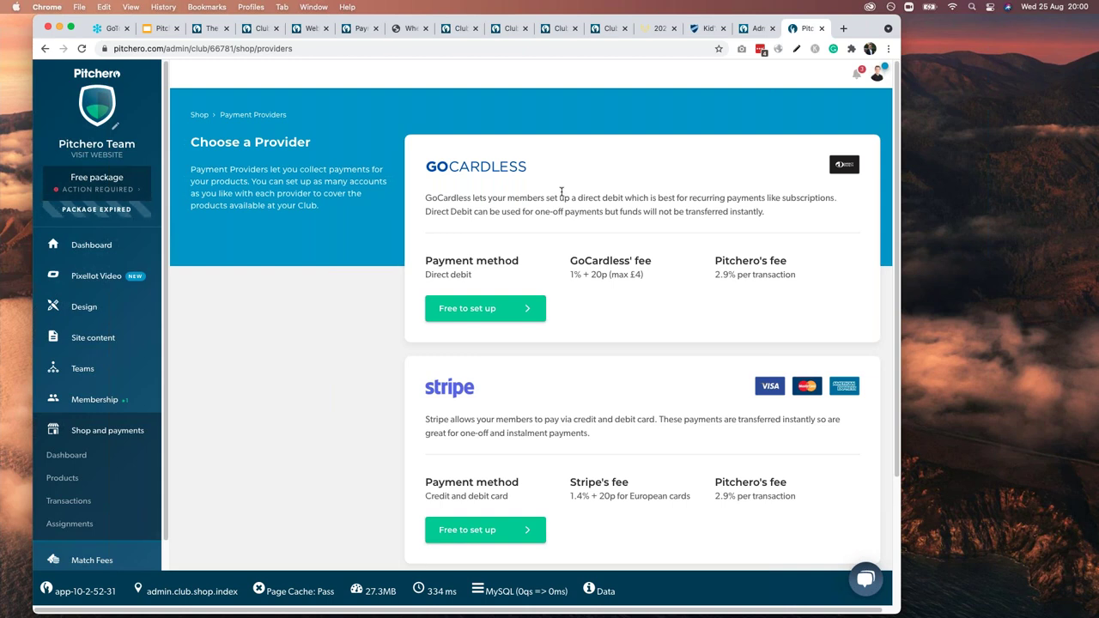
scroll(562, 190, down, 3)
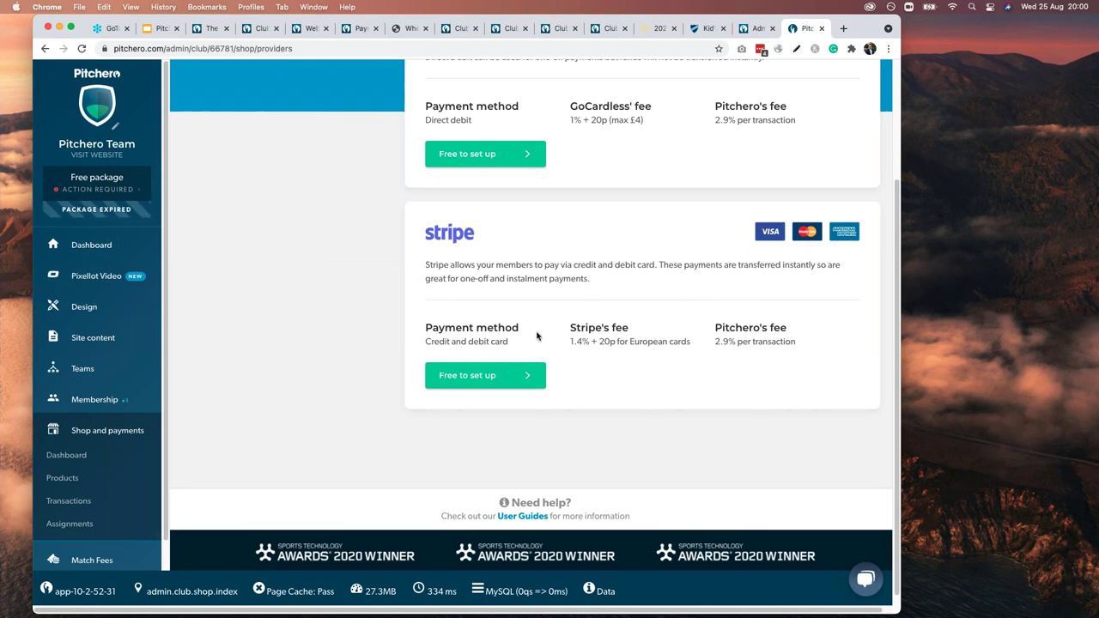
scroll(538, 333, up, 2)
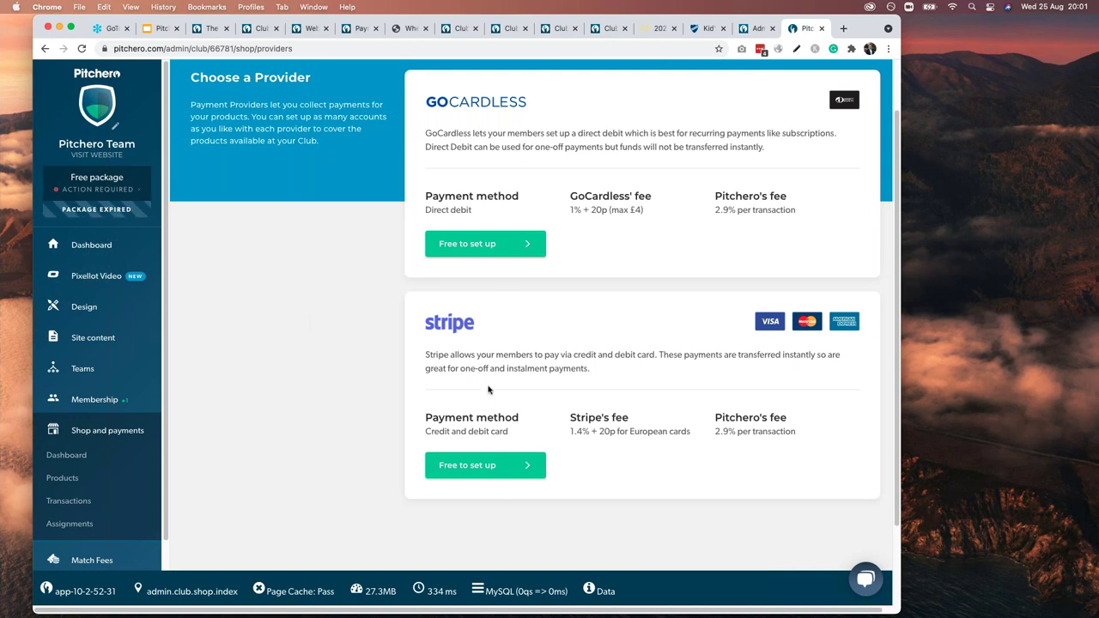
Step: Open the Pitchero Cricket Club's Shop and payments dashboard and review its revenue chart and latest transactions
click(756, 28)
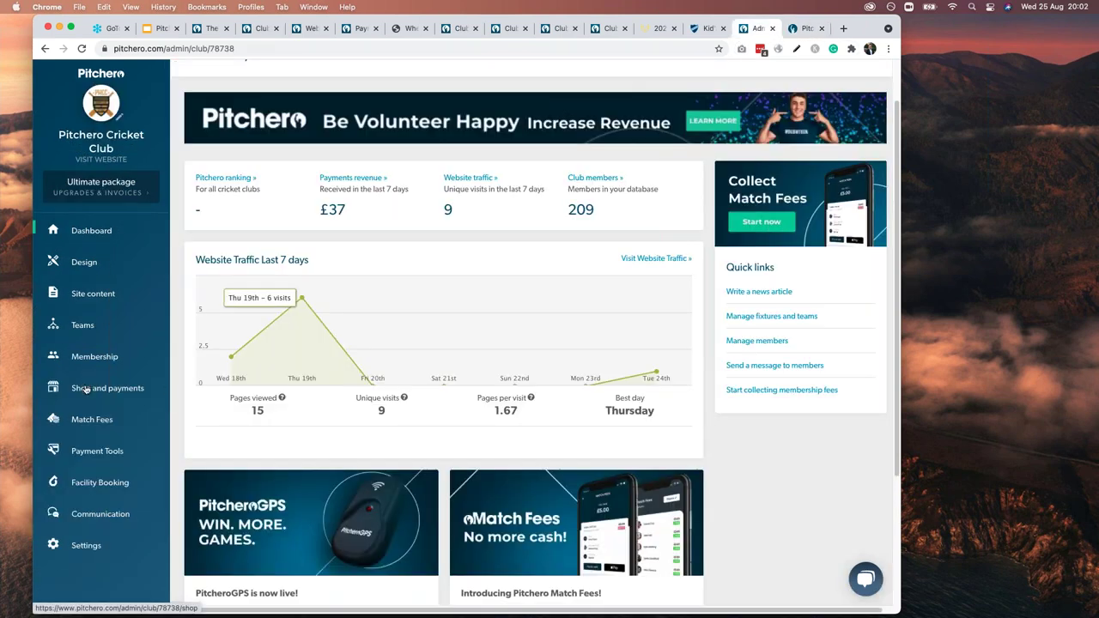
mouse_move(85, 389)
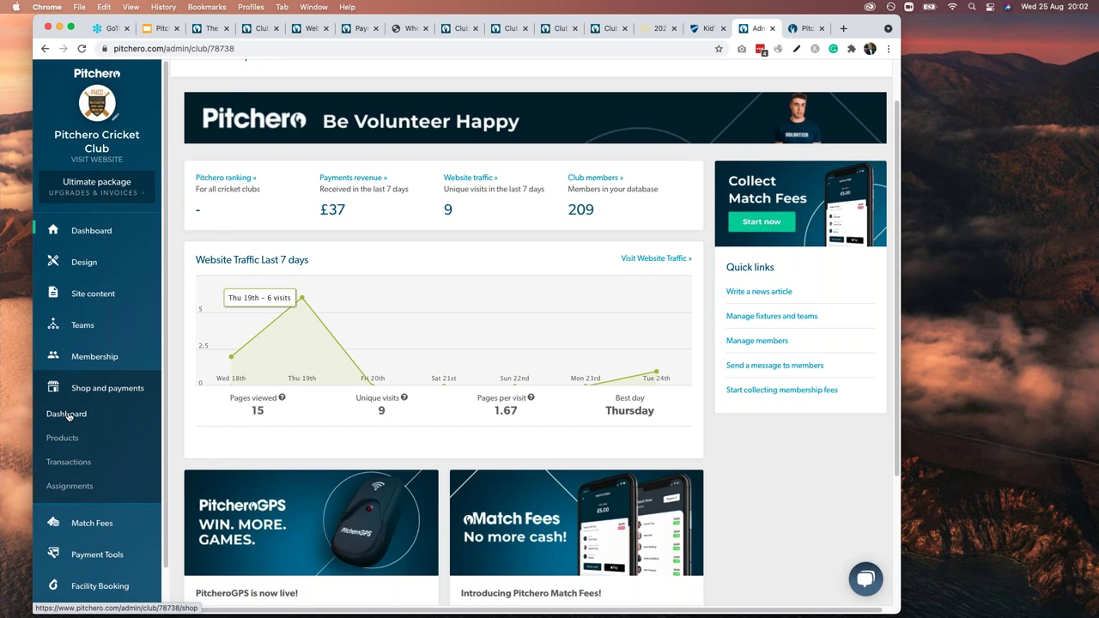
click(68, 415)
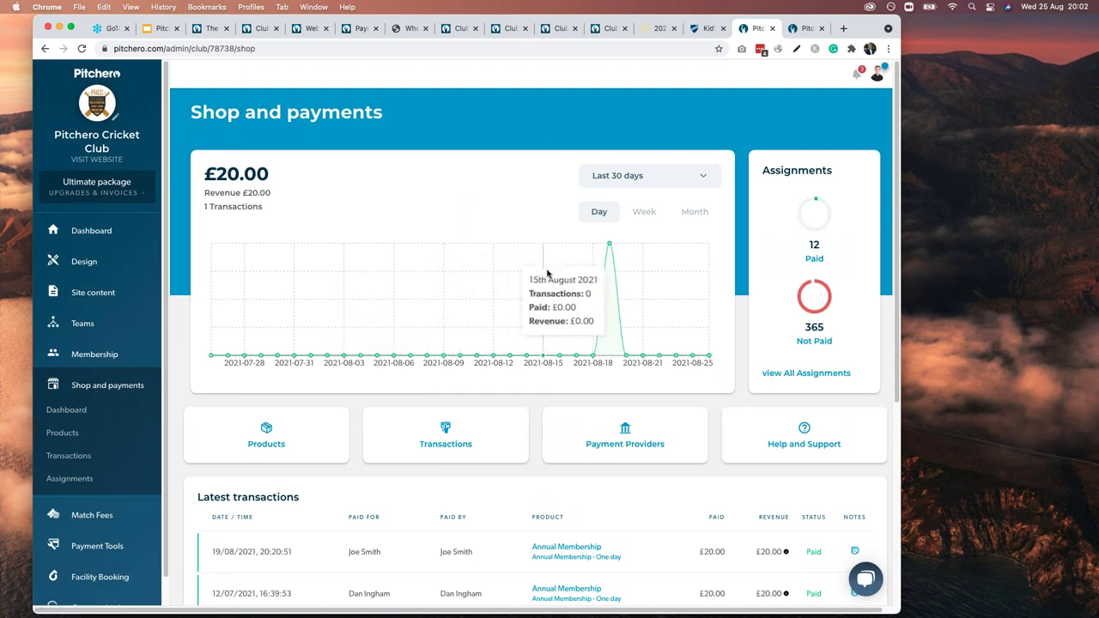
scroll(547, 280, down, 5)
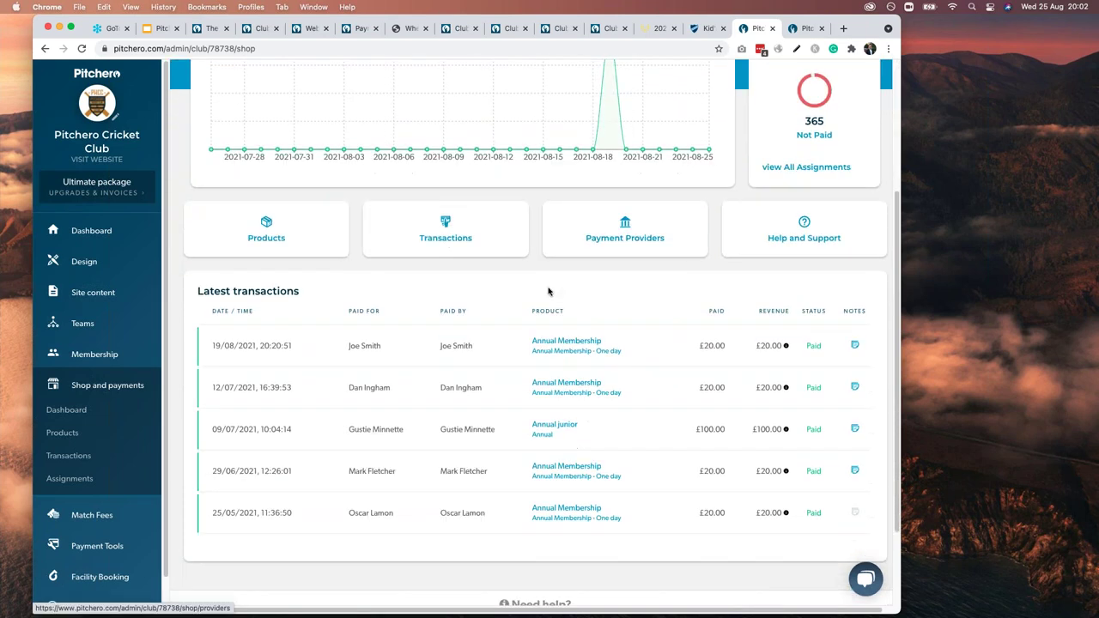
Step: Group the shop's revenue chart by week and by month
scroll(548, 292, up, 5)
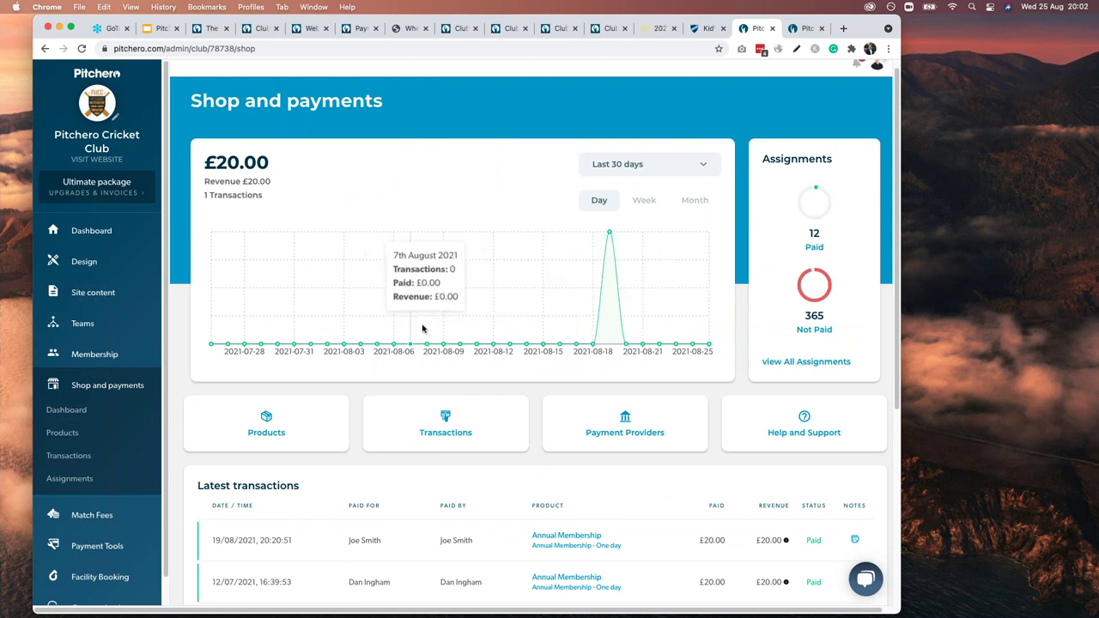
click(645, 202)
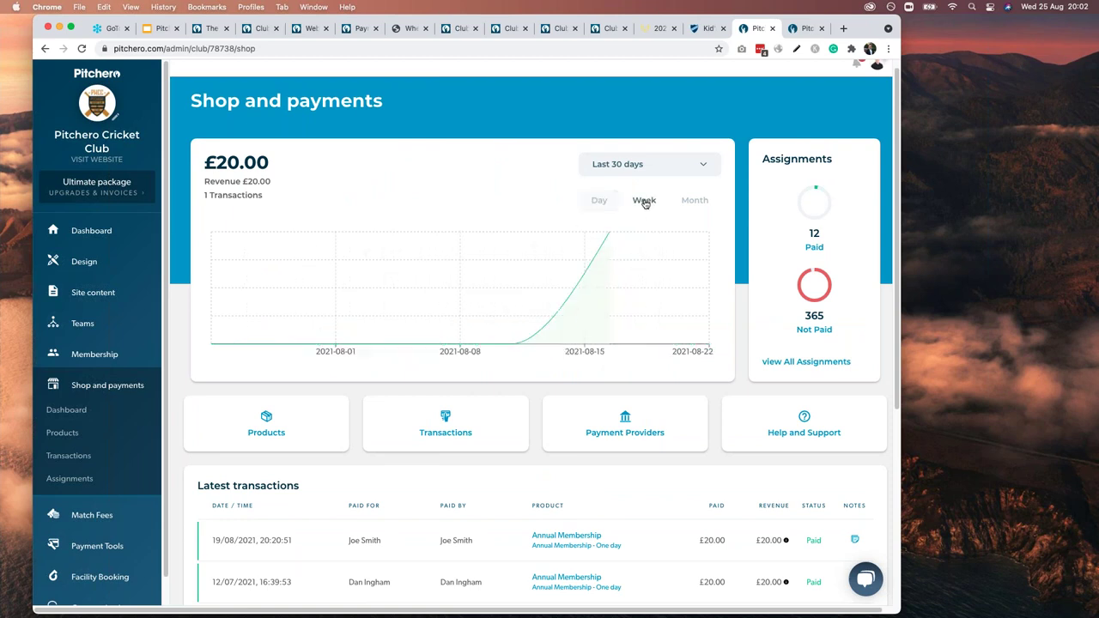
click(691, 201)
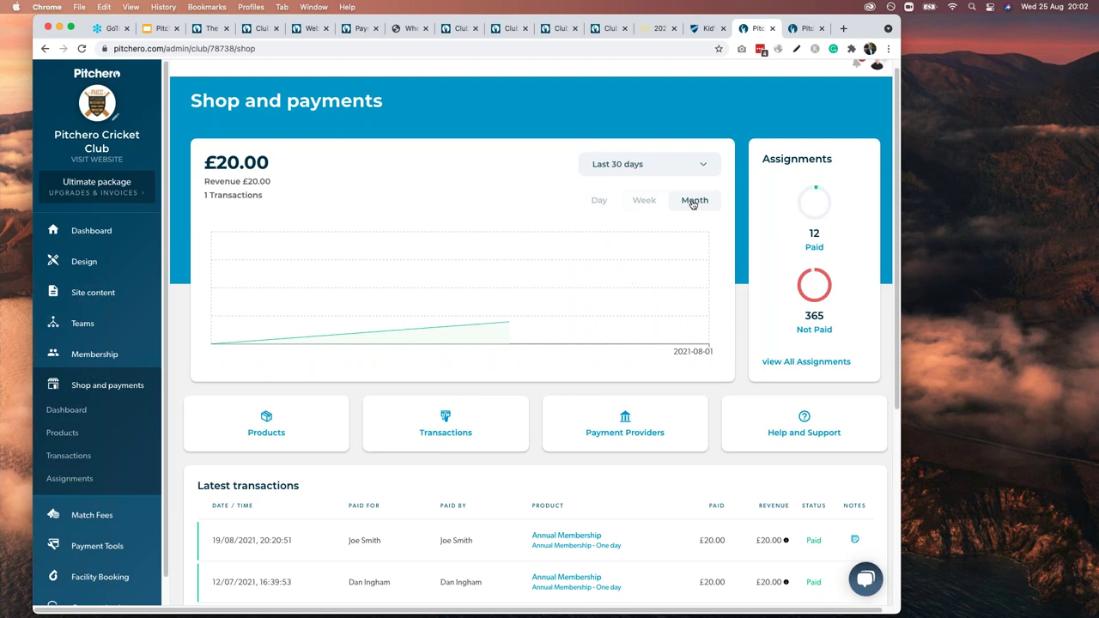
Step: View the date range options for the shop's revenue chart, keep the last 30 days and group the chart by week
click(658, 168)
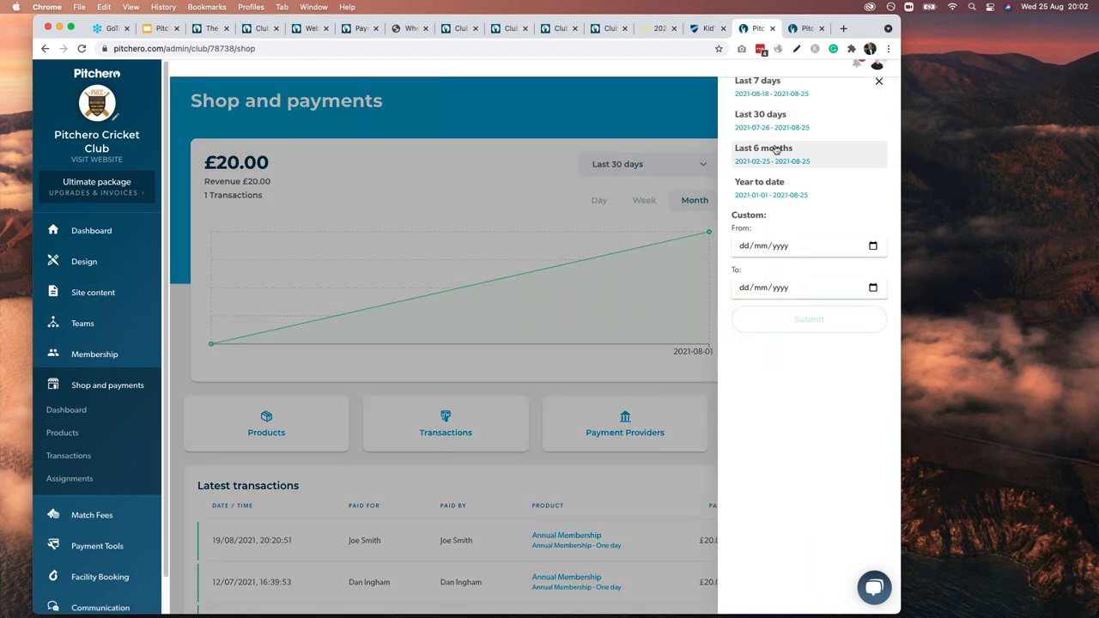
click(880, 85)
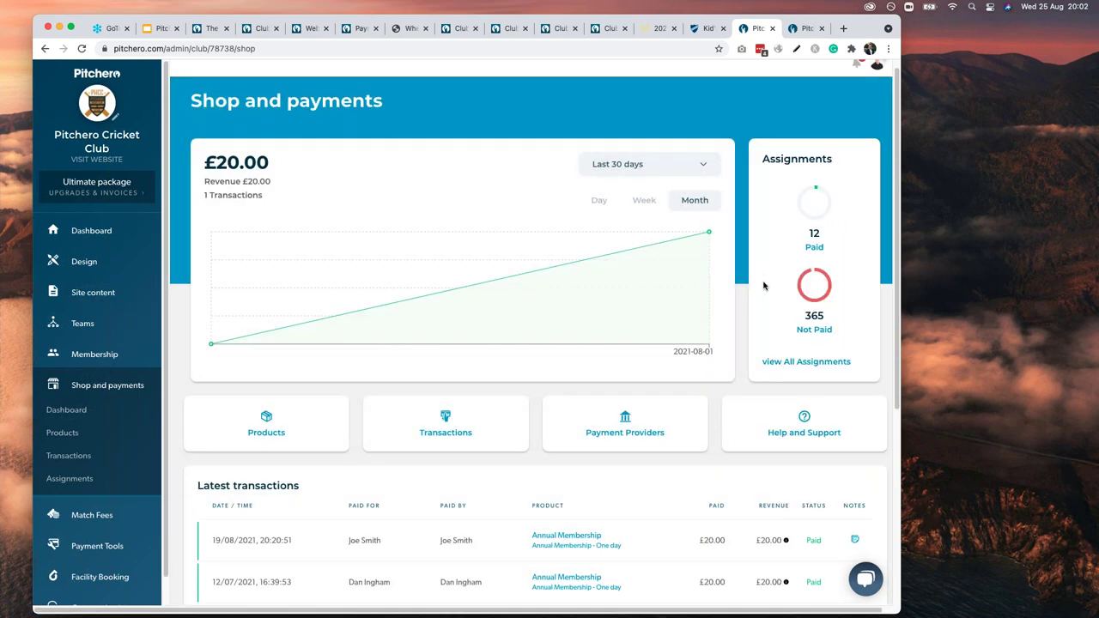
click(642, 200)
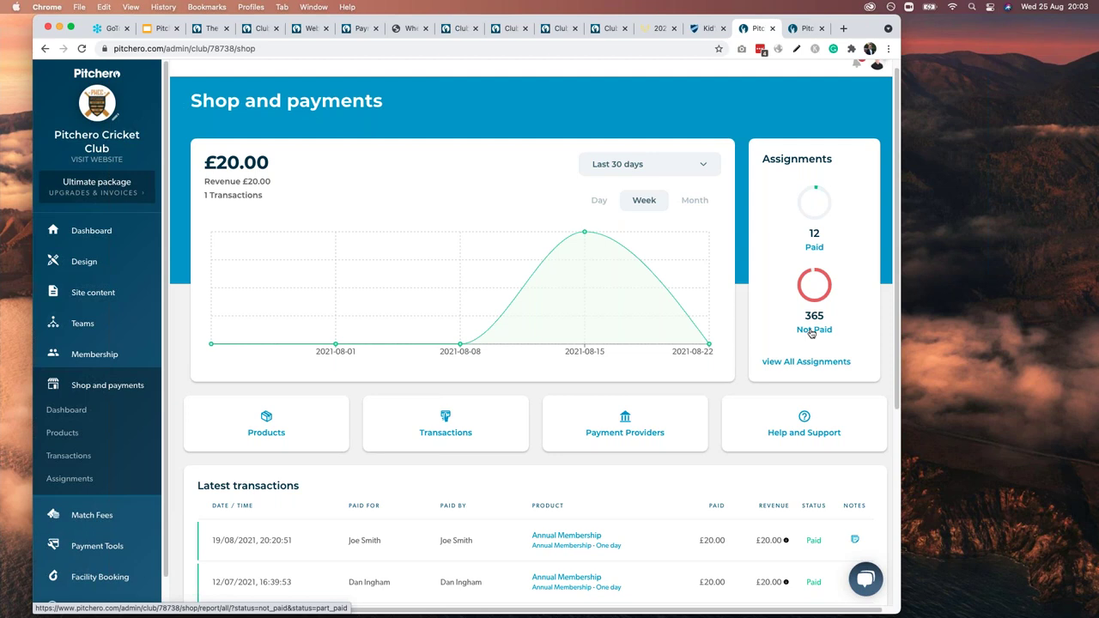
Step: Open the shop's product list and review each product's purchase availability, revenue, and paid and not-paid assignments
scroll(701, 387, down, 3)
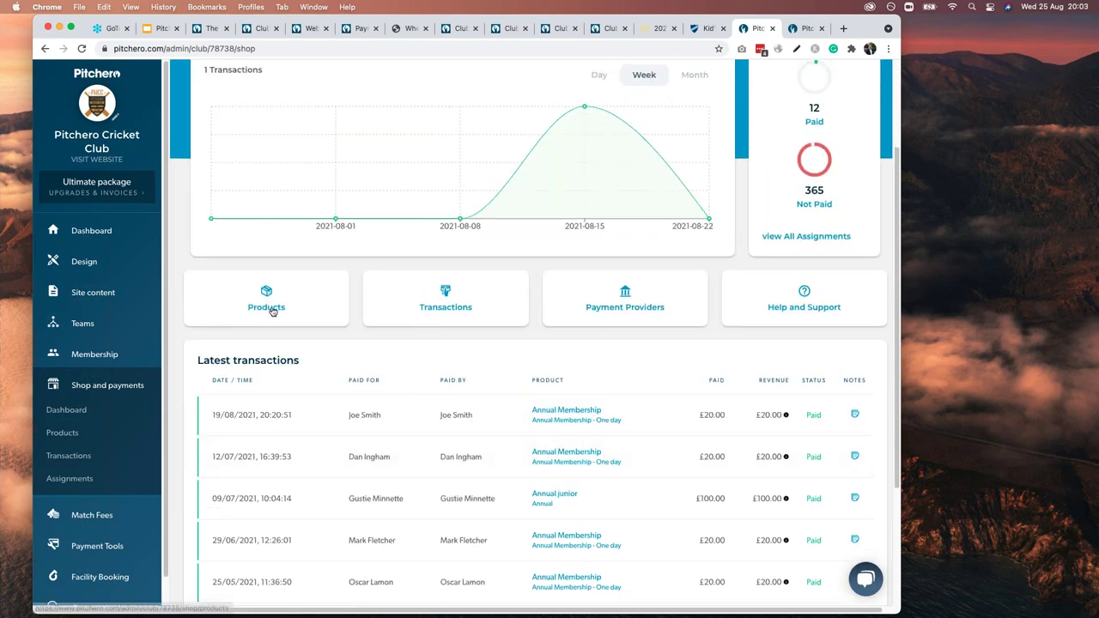
scroll(272, 311, up, 1)
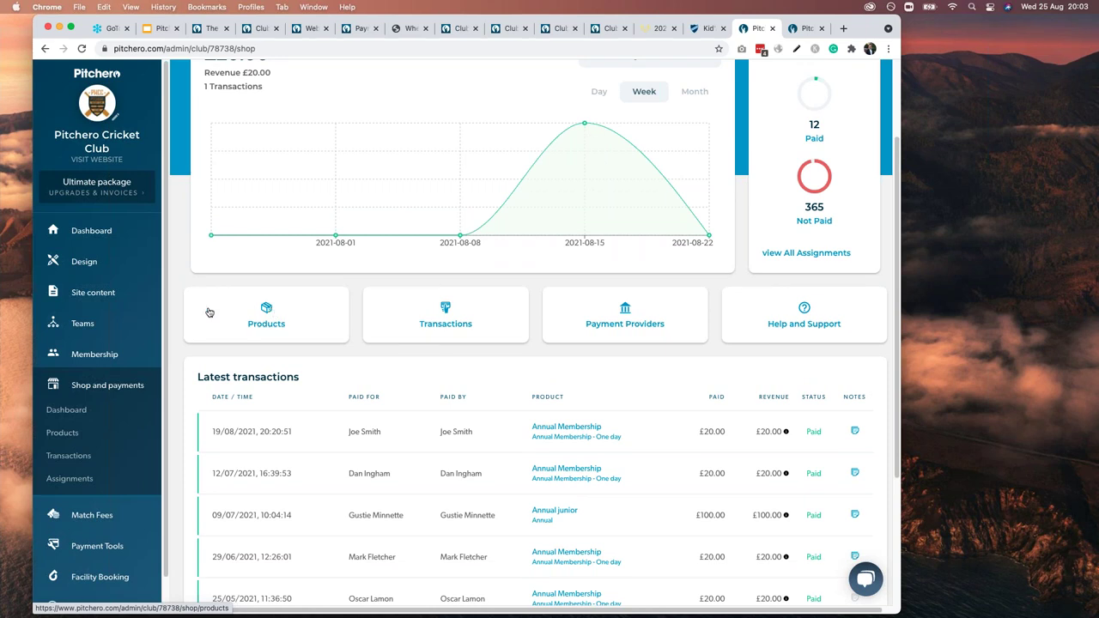
click(268, 311)
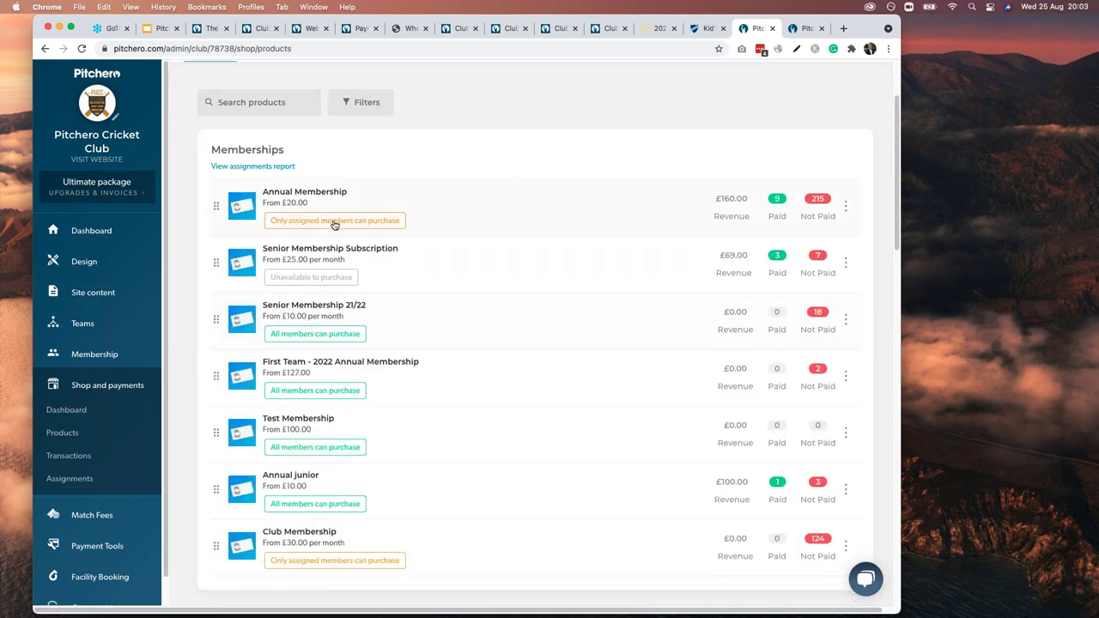
scroll(331, 223, up, 3)
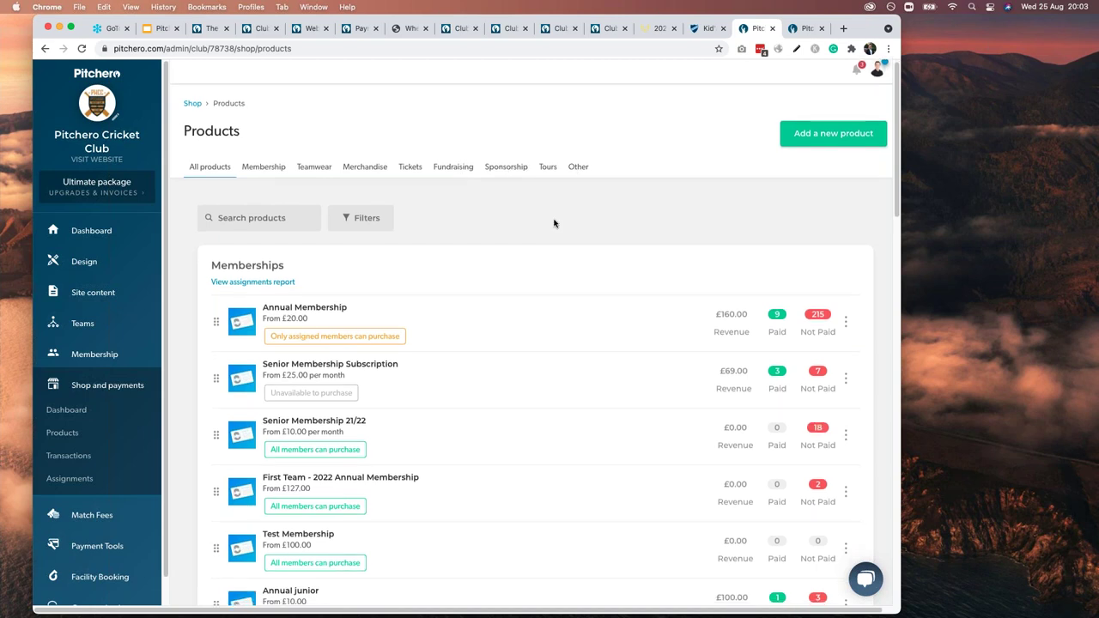
scroll(552, 221, down, 3)
scroll(555, 224, down, 2)
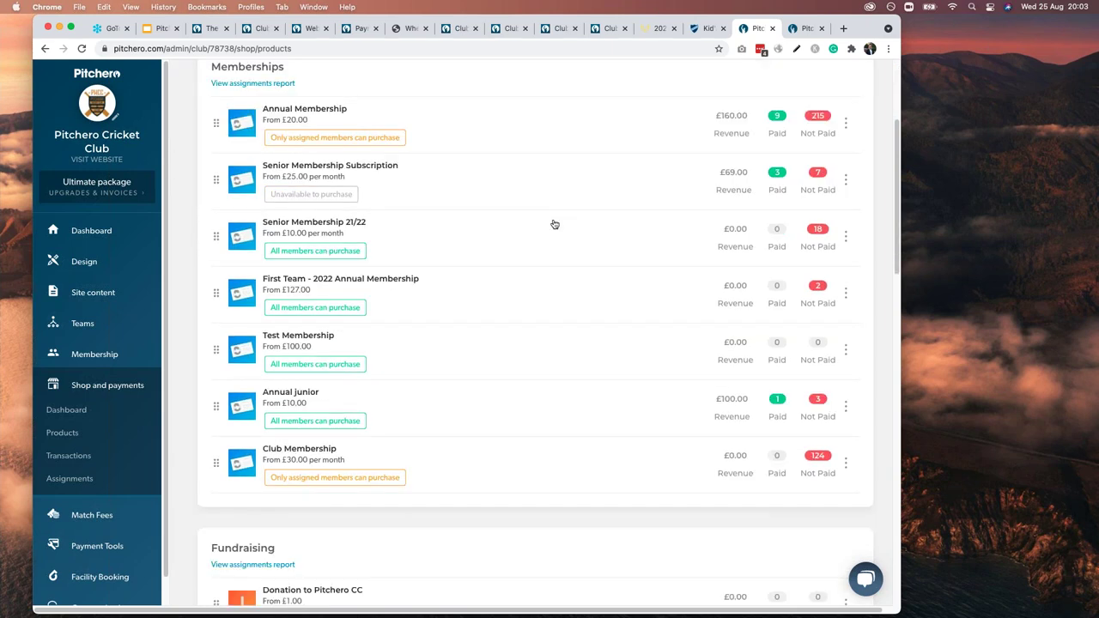
scroll(555, 224, down, 10)
scroll(550, 223, down, 5)
scroll(712, 243, up, 5)
scroll(808, 247, up, 10)
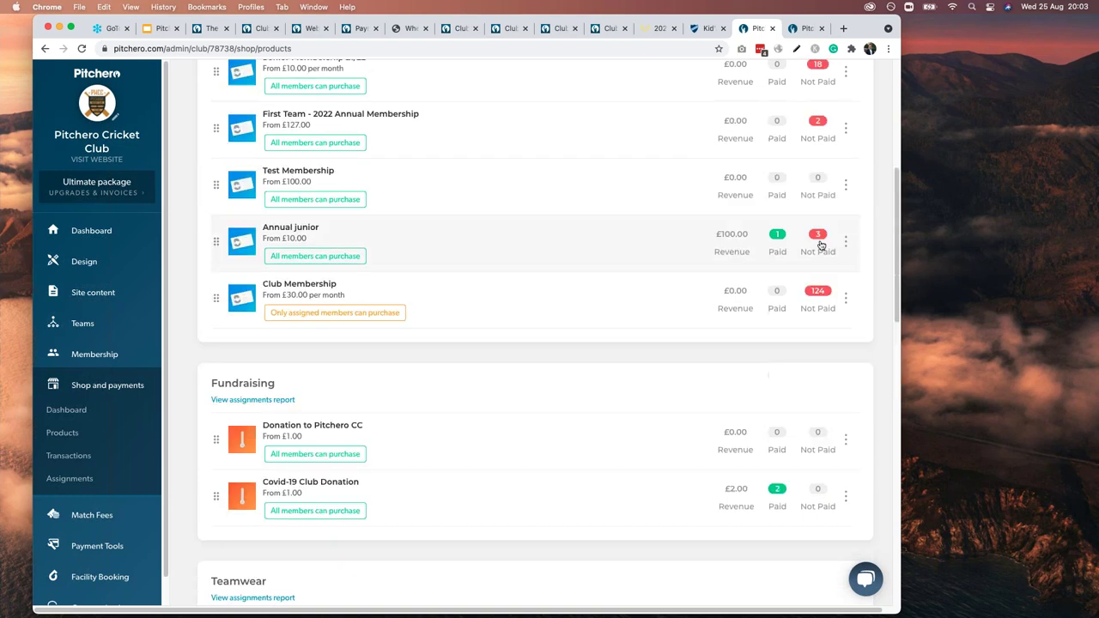
scroll(809, 248, up, 10)
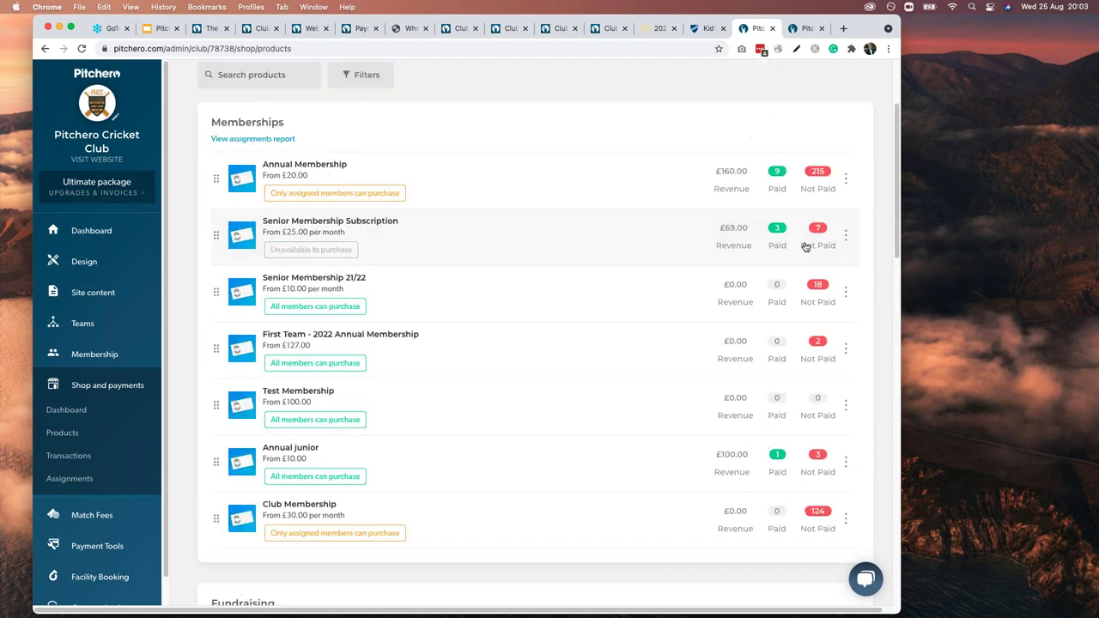
scroll(791, 365, down, 2)
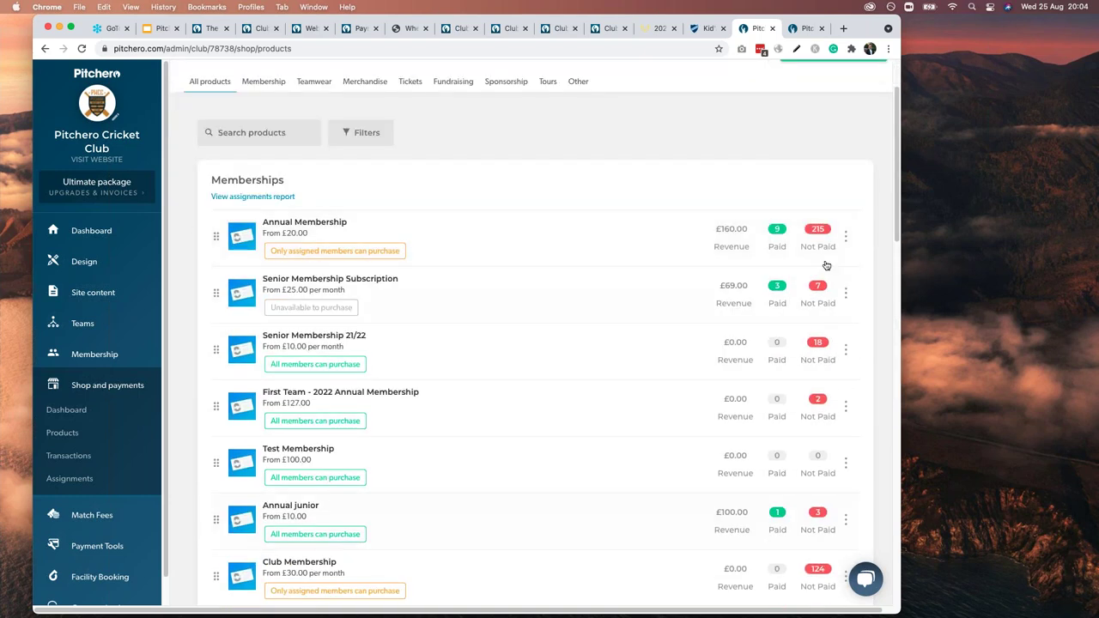
scroll(820, 451, up, 1)
scroll(820, 451, up, 2)
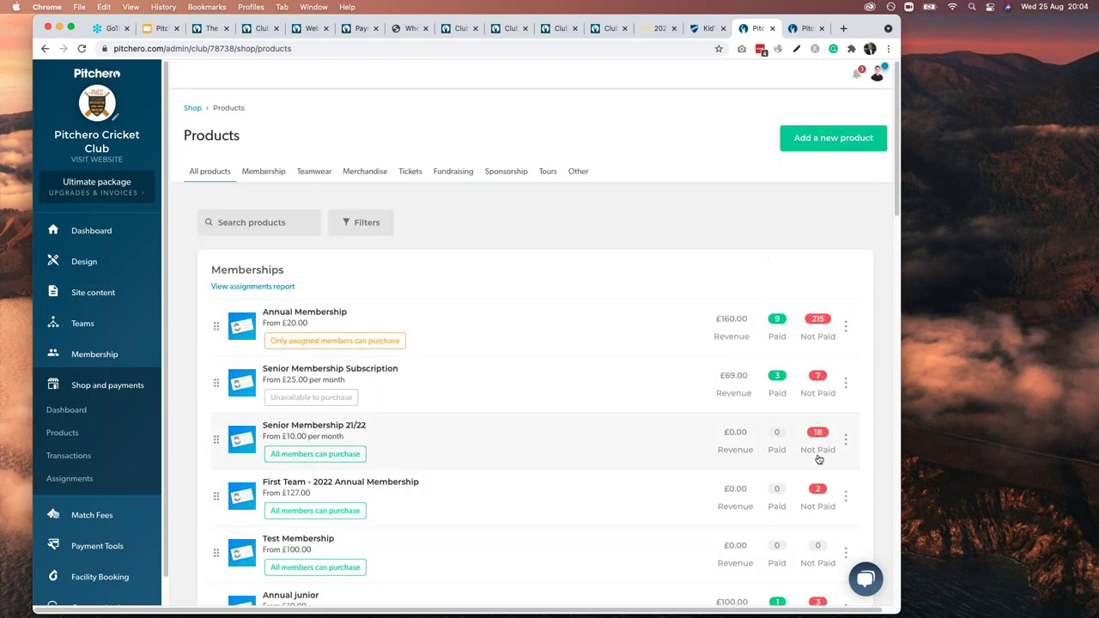
Step: Start a new shop product of type Membership and skip its video guide
click(809, 158)
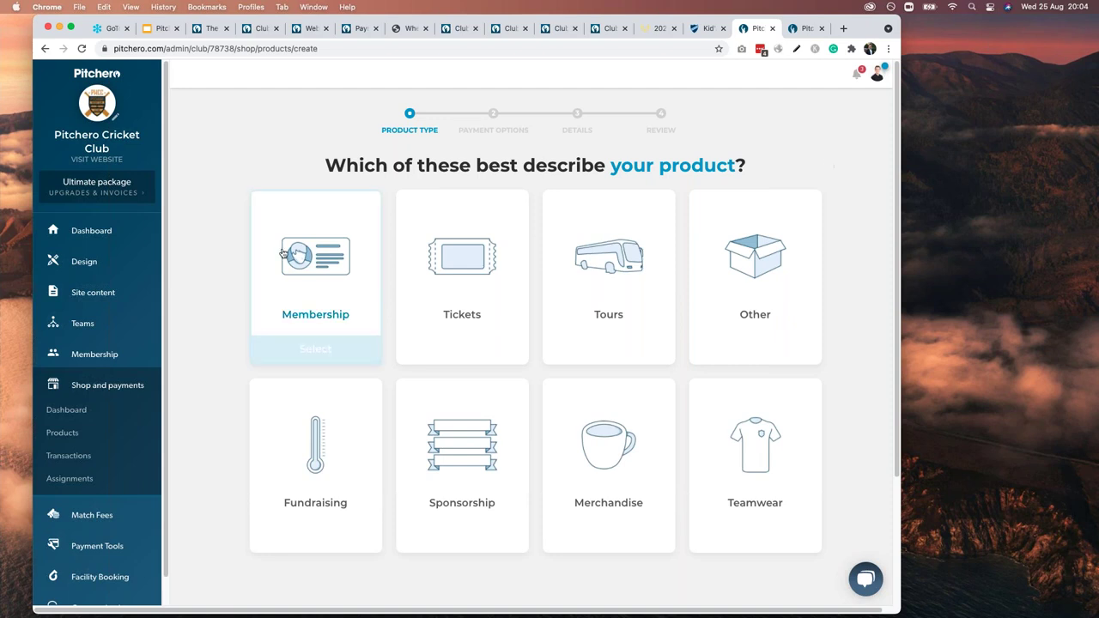
click(330, 268)
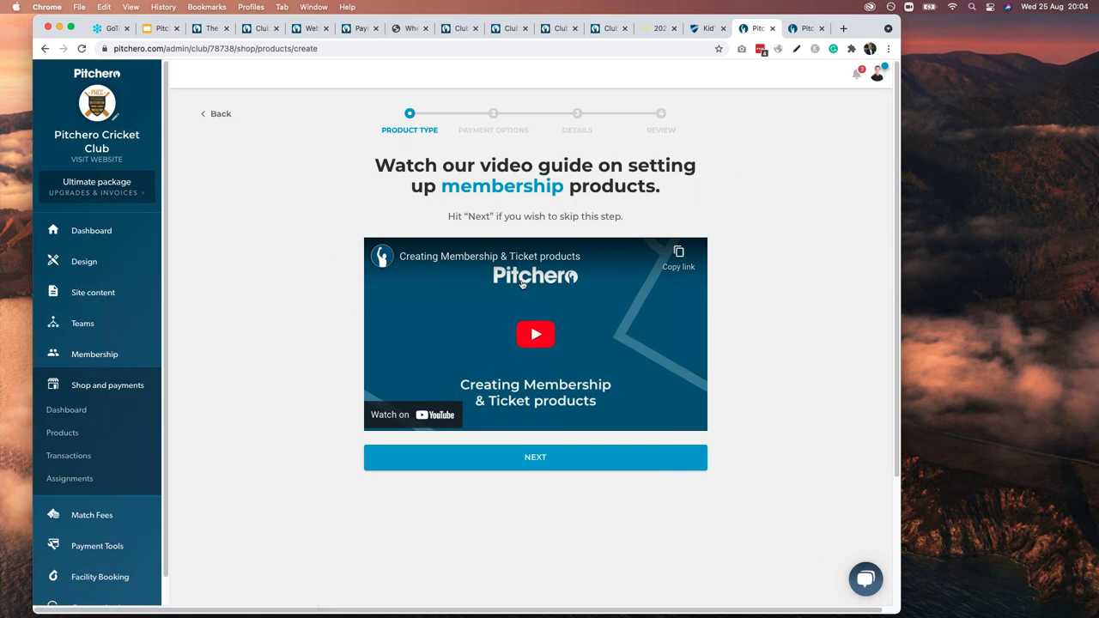
click(538, 463)
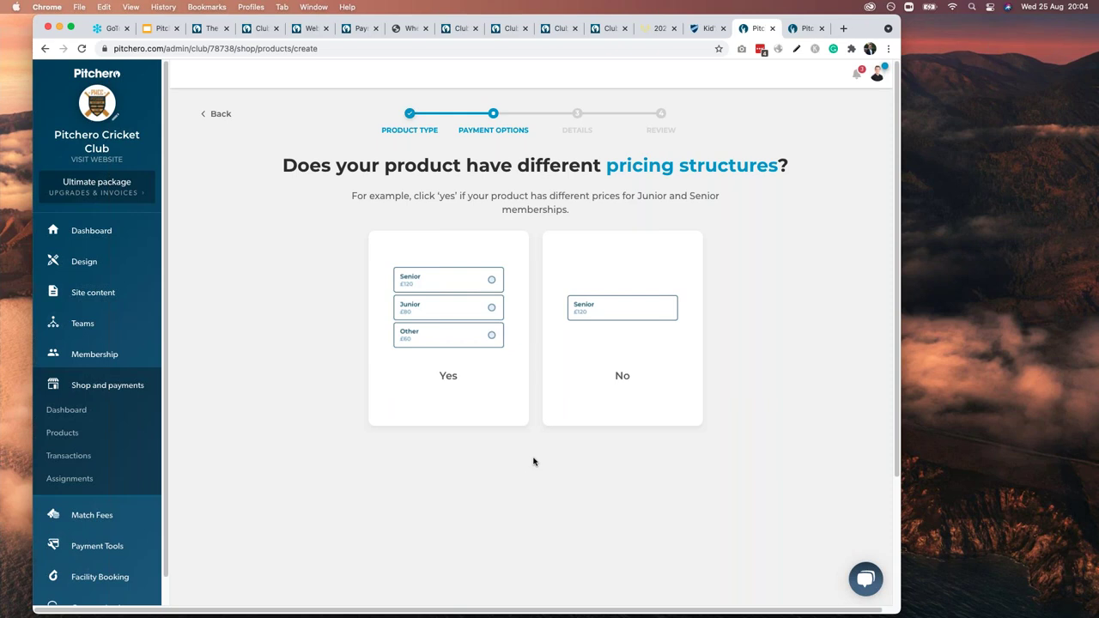
Step: Give the membership a single pricing structure and one way to pay, and choose whether it covers an individual or a group
mouse_move(450, 303)
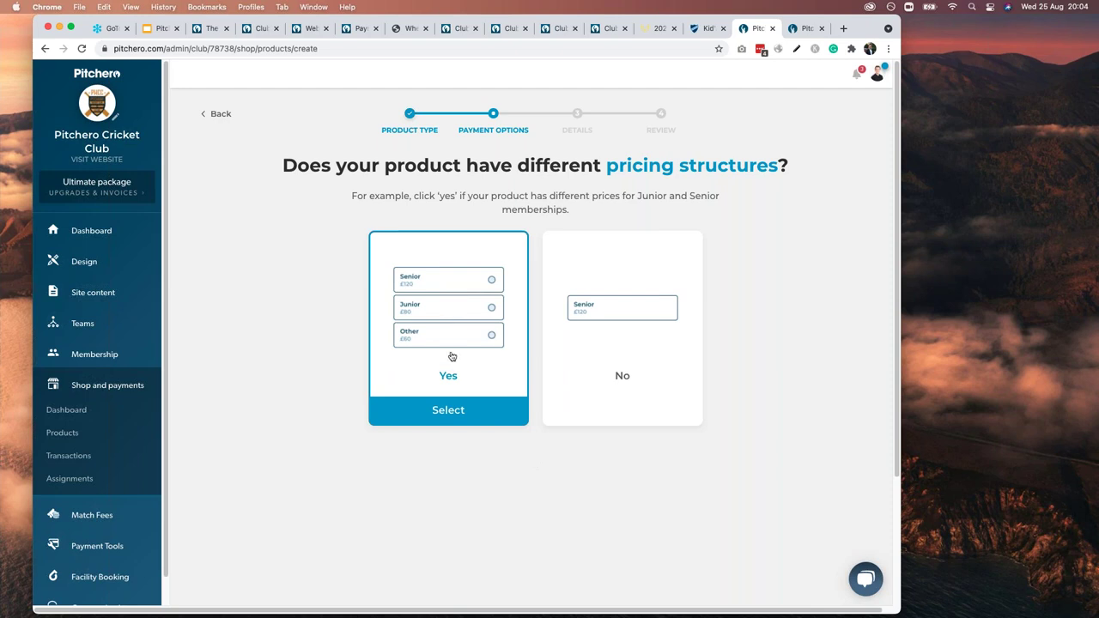
mouse_move(638, 372)
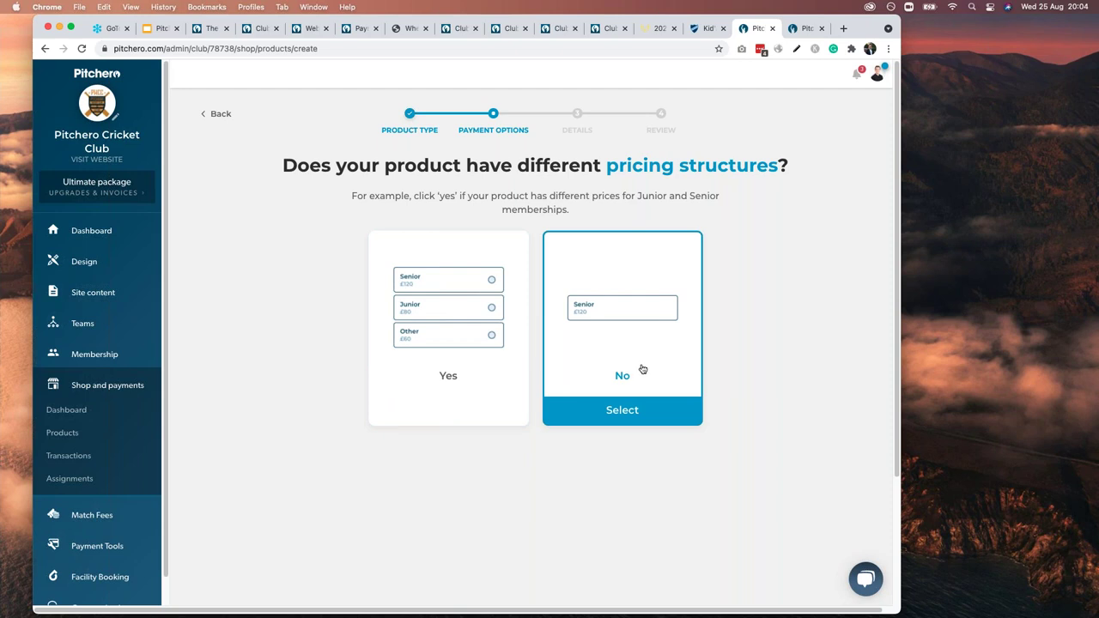
click(642, 371)
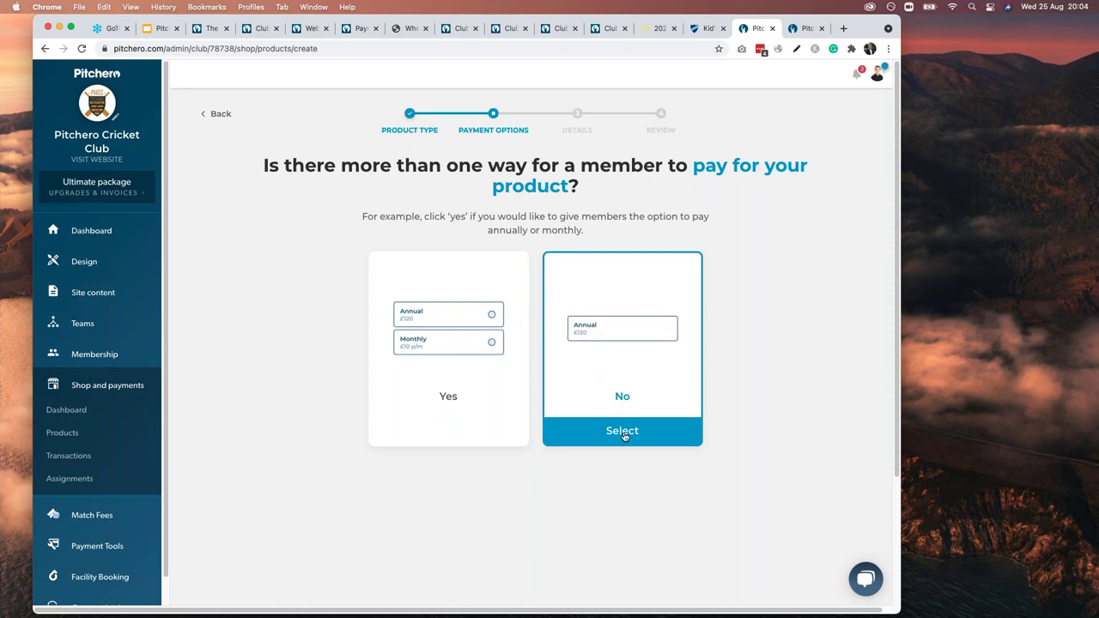
click(624, 437)
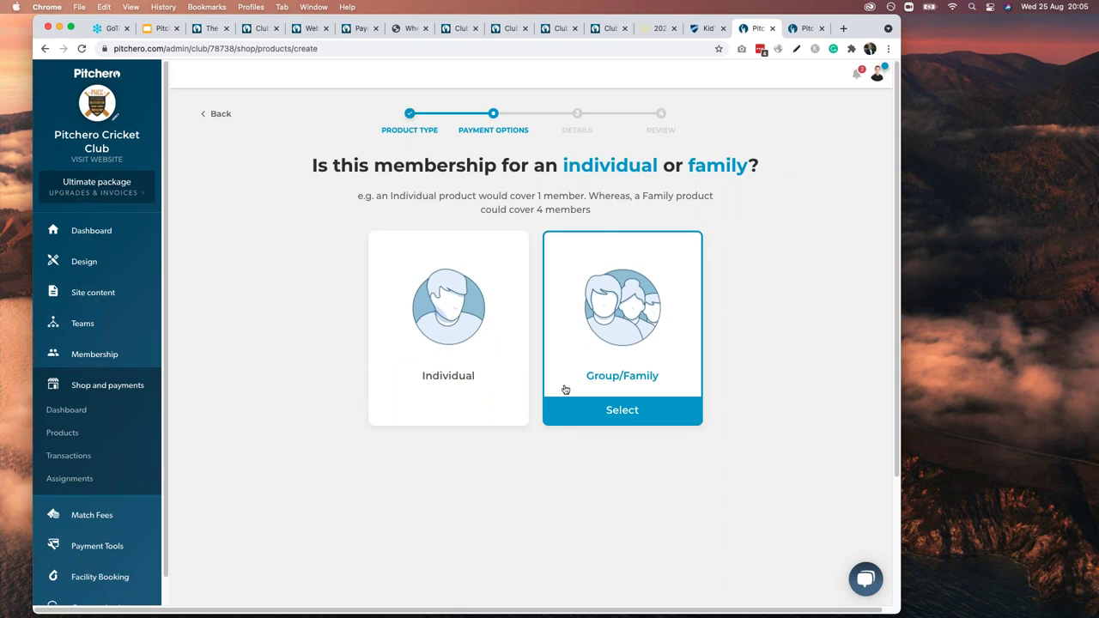
click(544, 402)
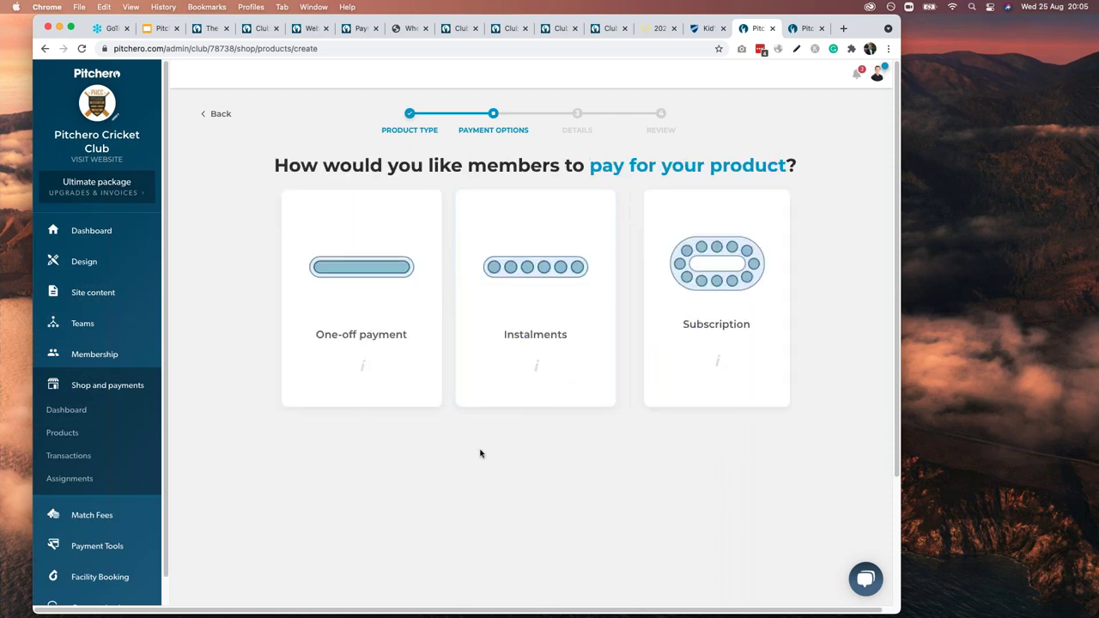
Step: Compare the one-off, instalment and subscription payment types, and choose instalments taken monthly
mouse_move(340, 383)
mouse_move(519, 406)
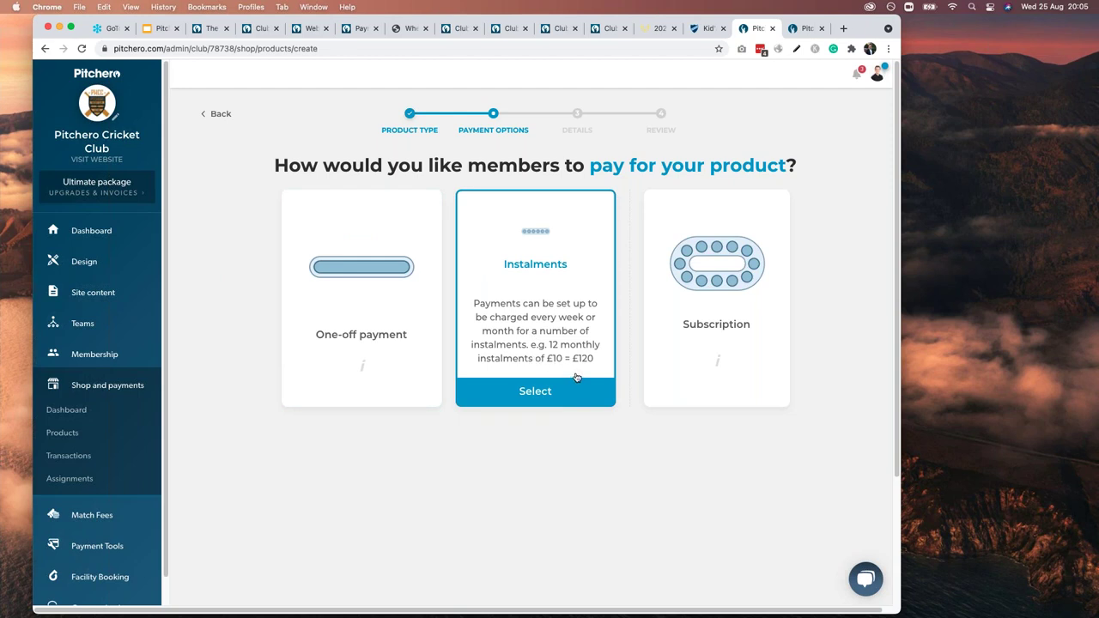
mouse_move(736, 362)
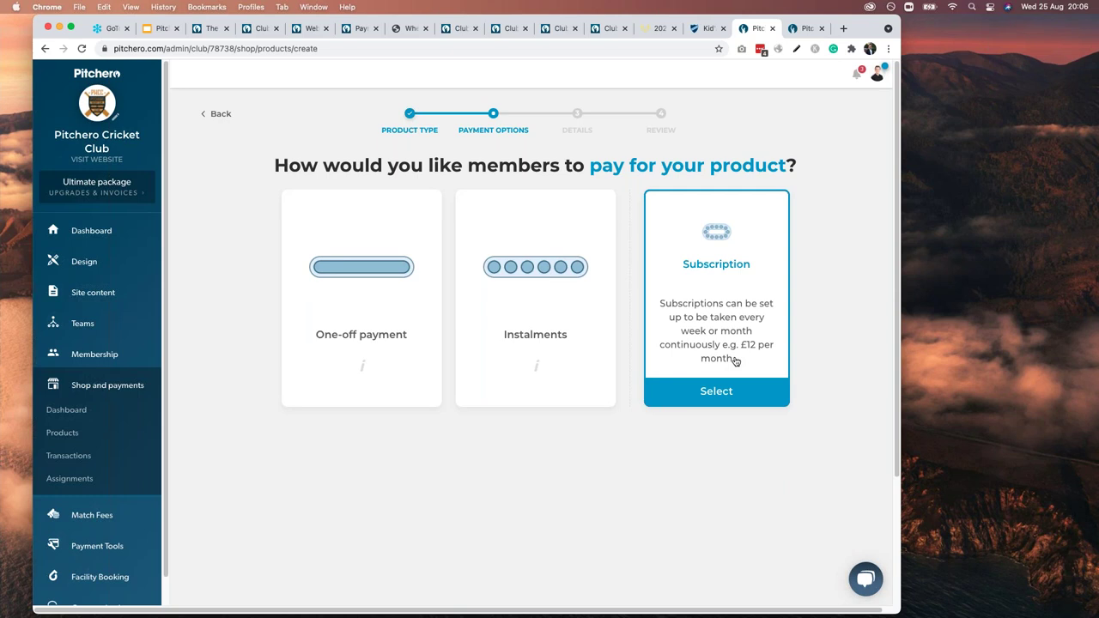
click(550, 322)
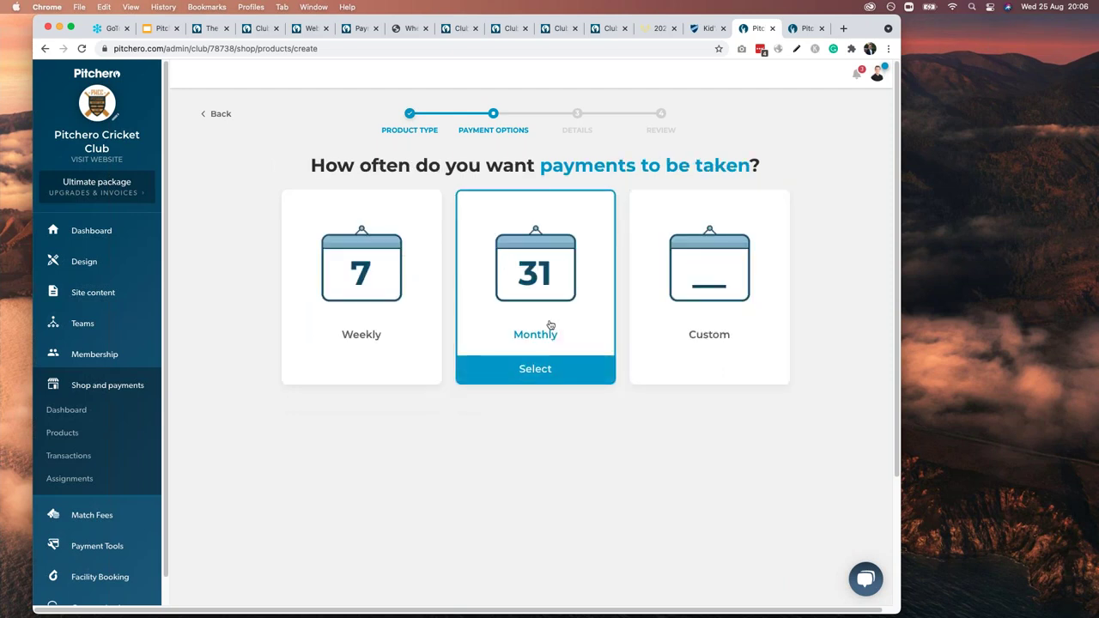
click(550, 325)
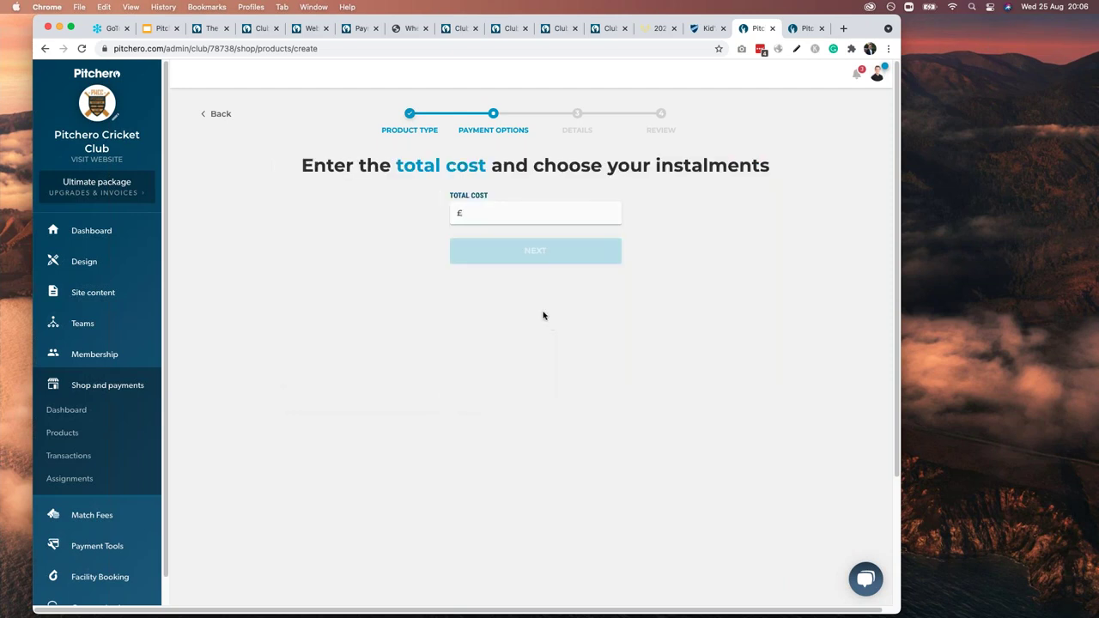
Step: Set the membership's total cost to £120.00, split into £10.00 for 12 months with no initial payment
click(495, 217)
text(120)
click(512, 254)
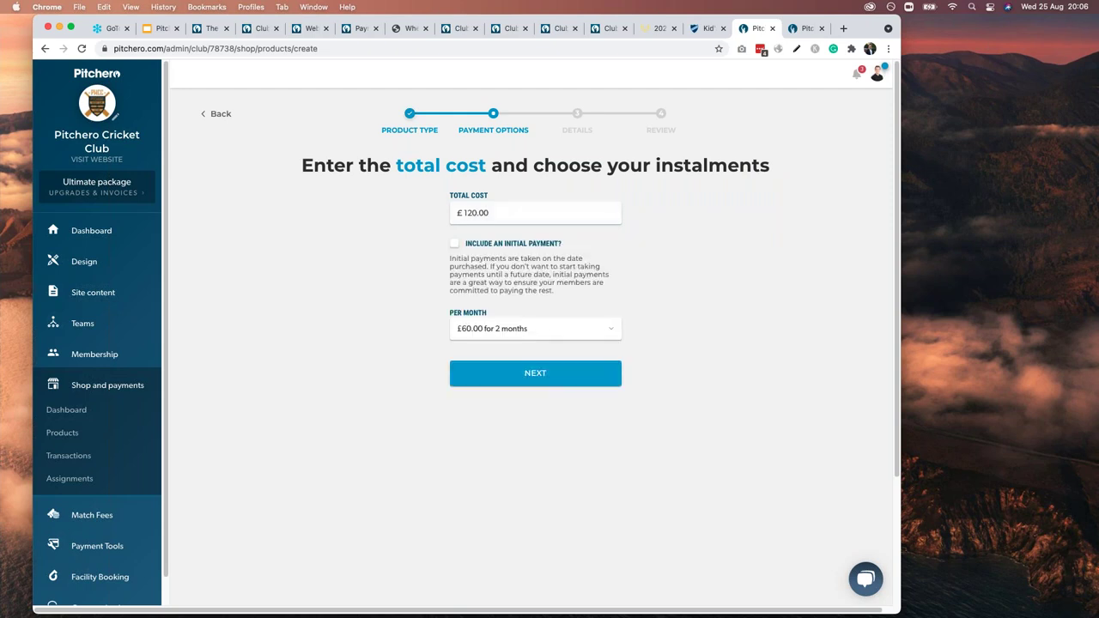
click(499, 330)
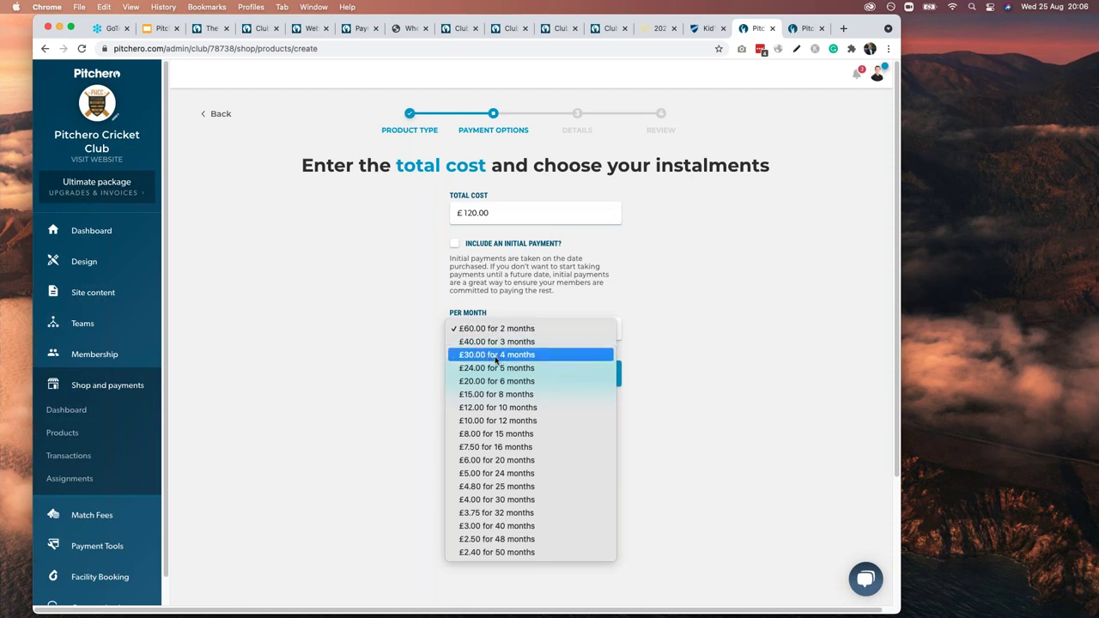
click(503, 422)
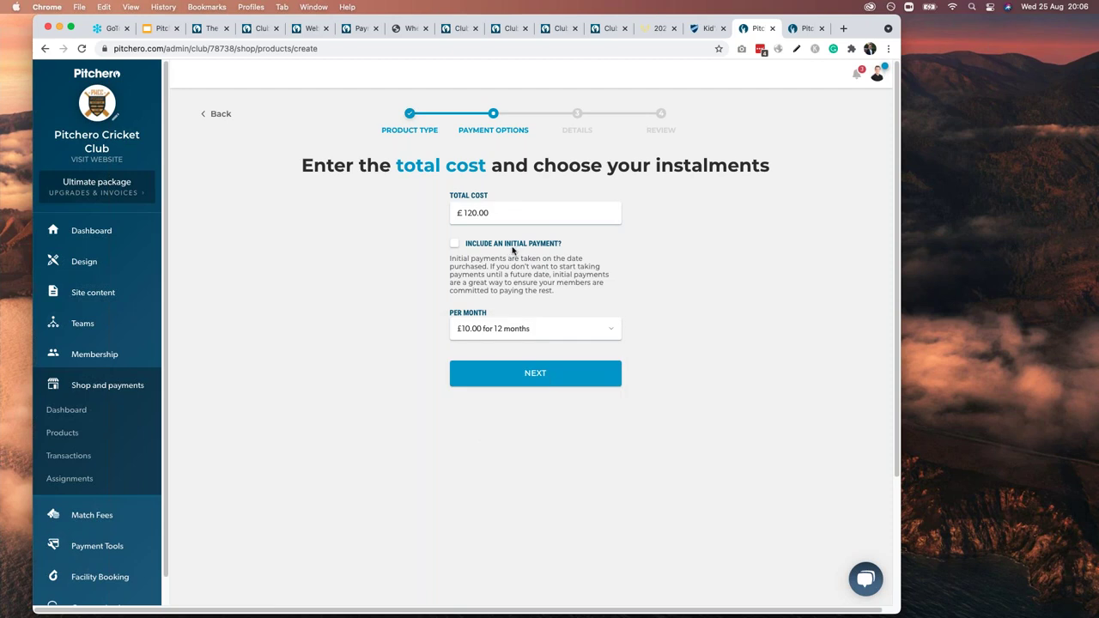
click(455, 245)
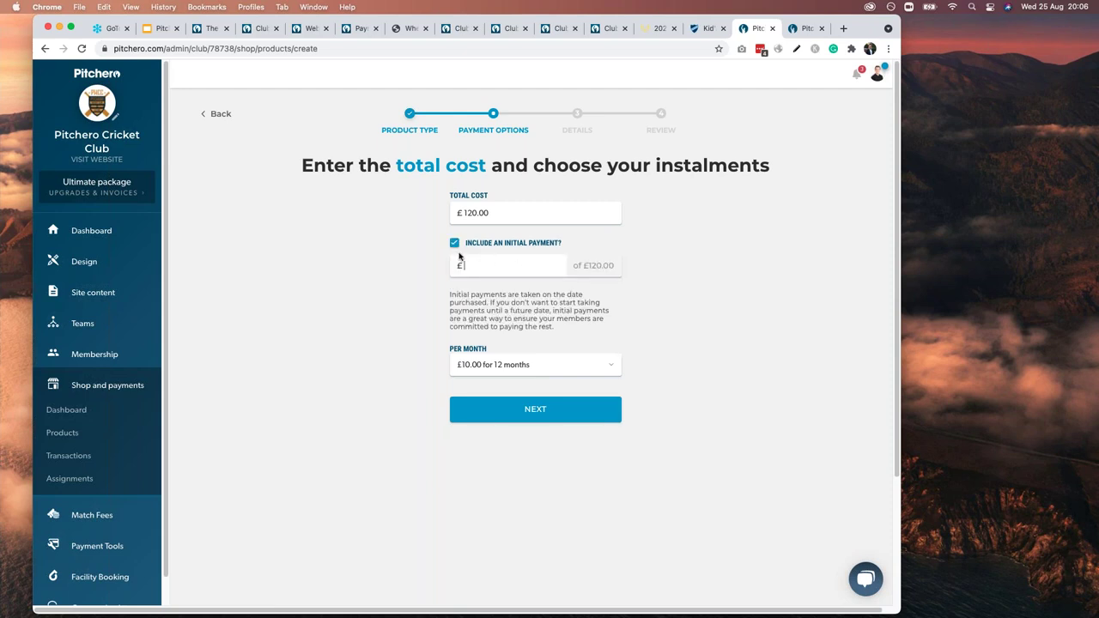
click(455, 244)
click(527, 373)
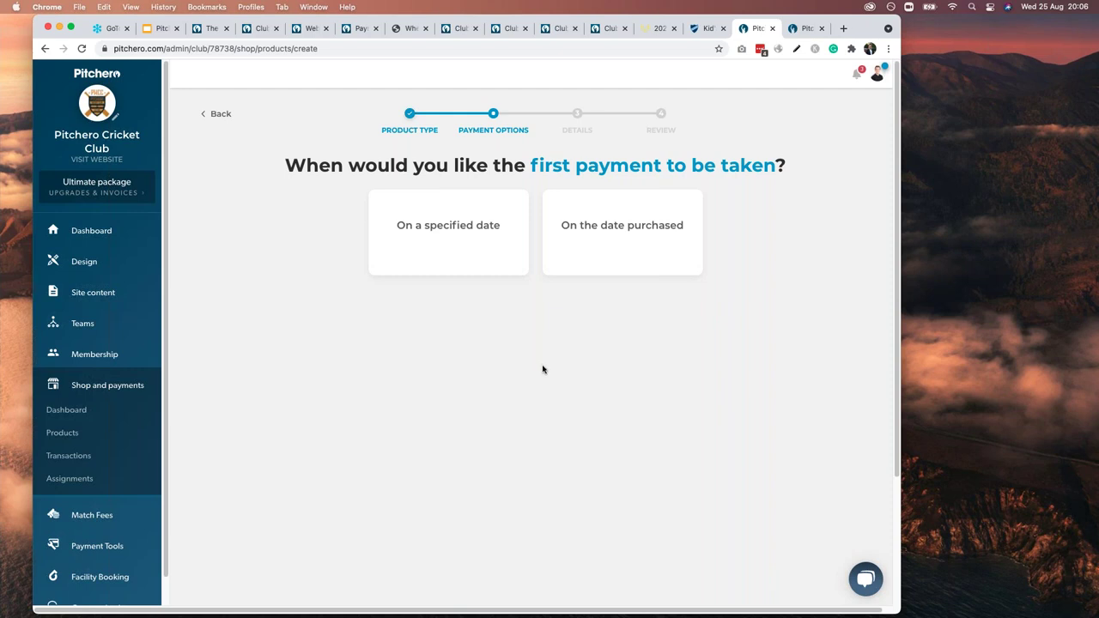
Step: Set the first payment to a specified date of 02/09/2021 and have members pay by Direct Debit
click(449, 256)
click(488, 225)
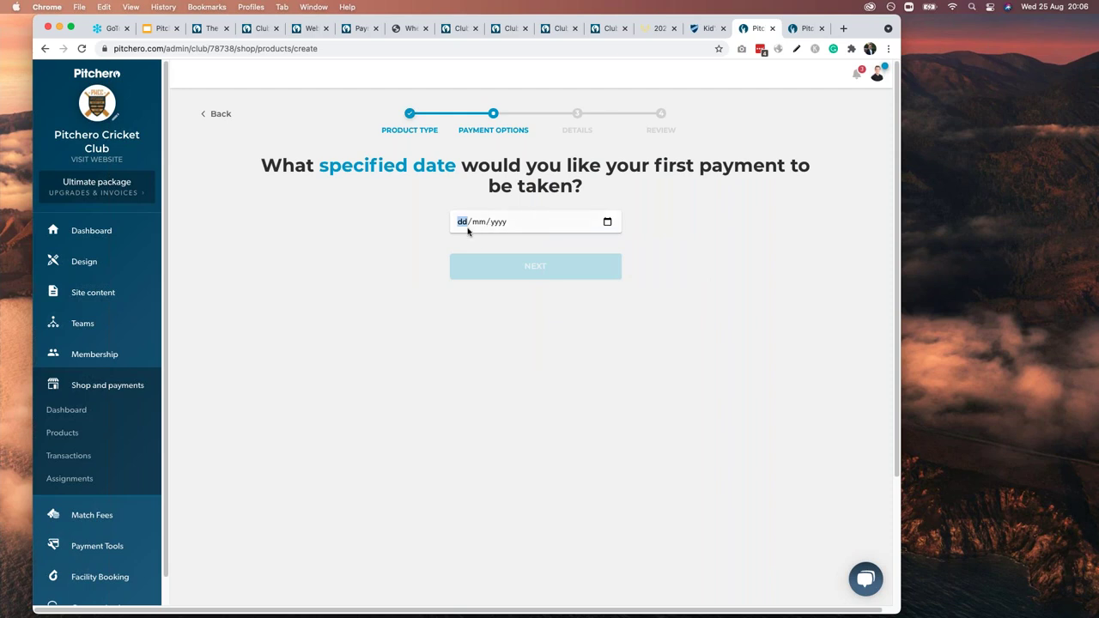
text(02/09/2021)
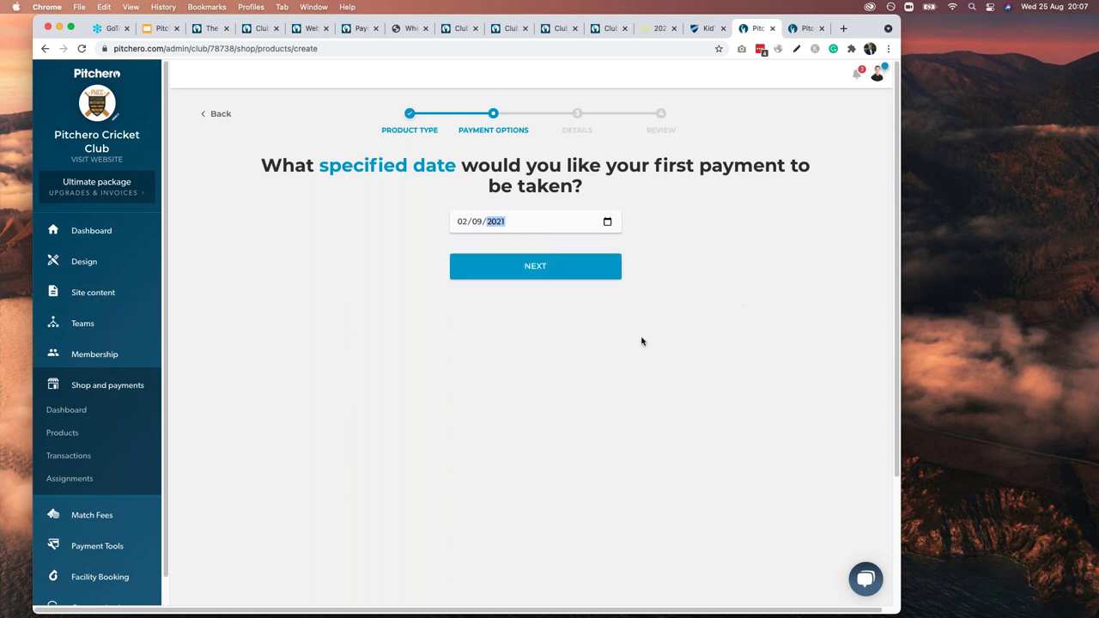
click(554, 268)
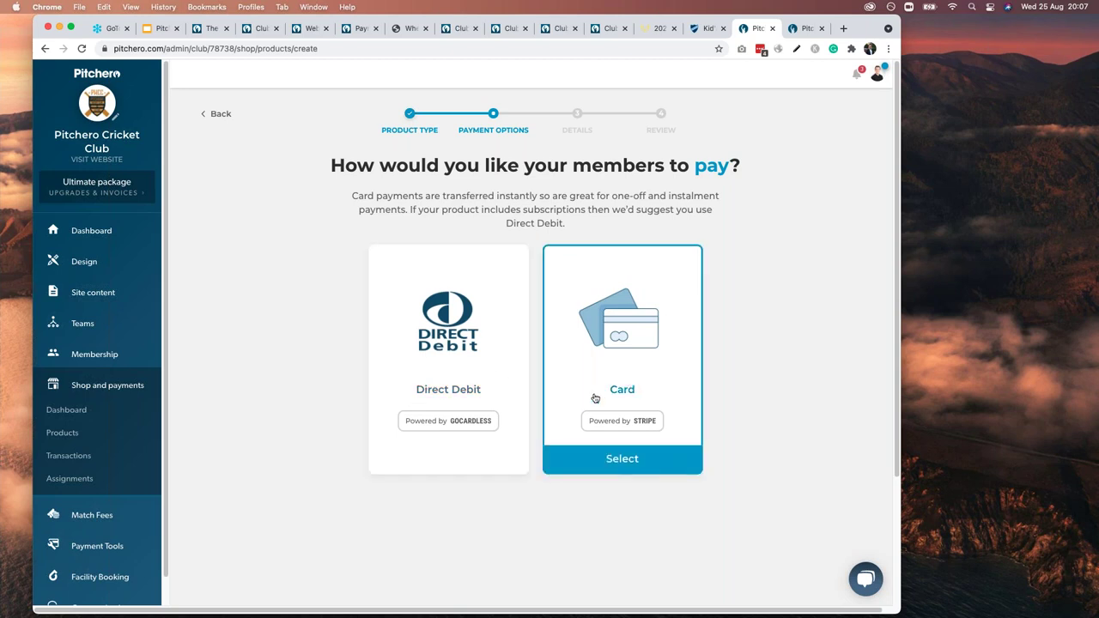
click(453, 465)
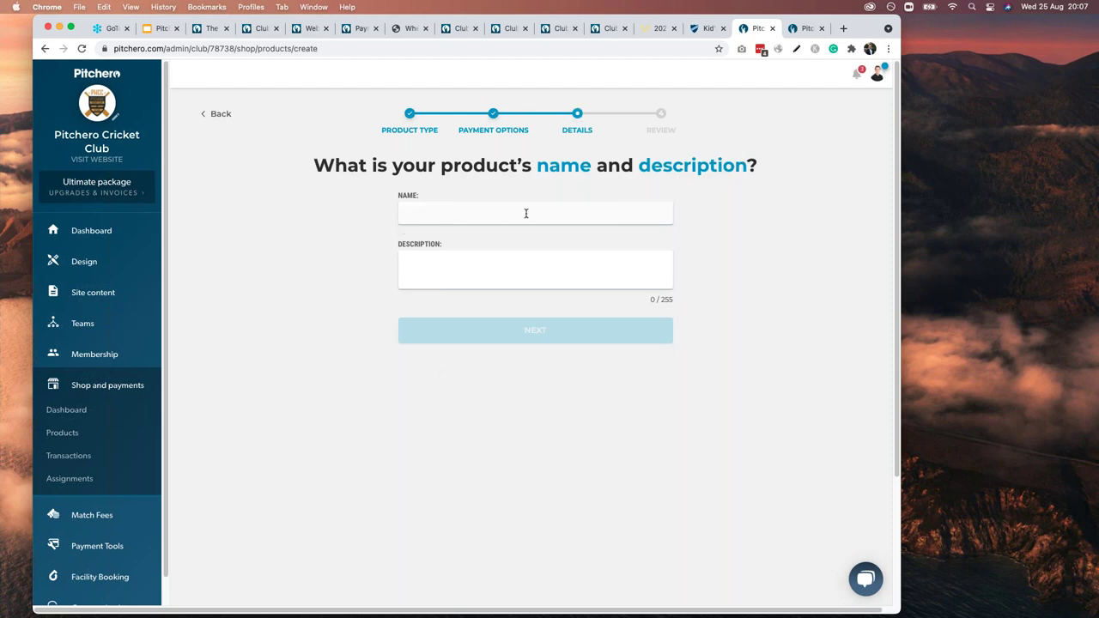
Step: Name the product "Adult Membership", describe it as "Some info" and continue to the product image
text(Adult Mem)
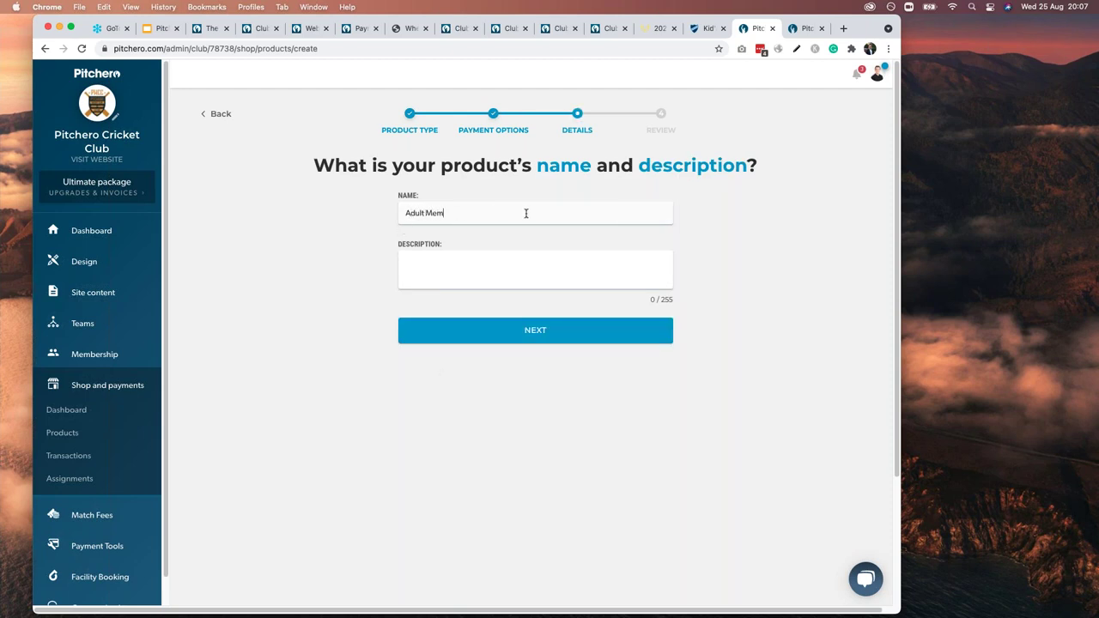
text(bership)
click(476, 271)
text(Some info)
click(538, 335)
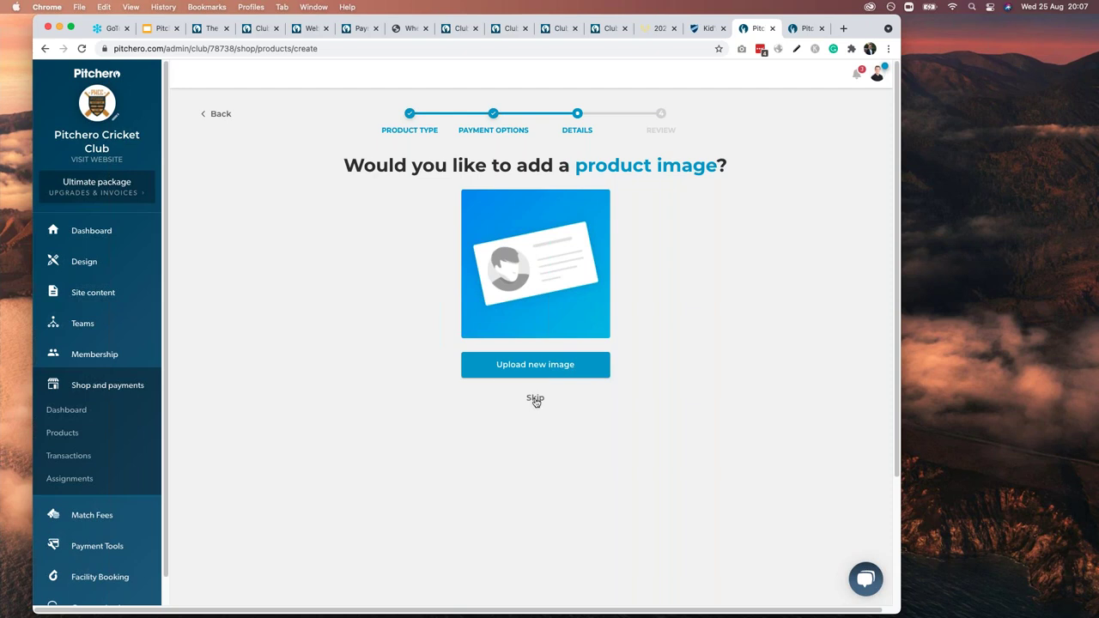
Step: Skip the product image, let all members purchase the membership, and create the product
click(535, 399)
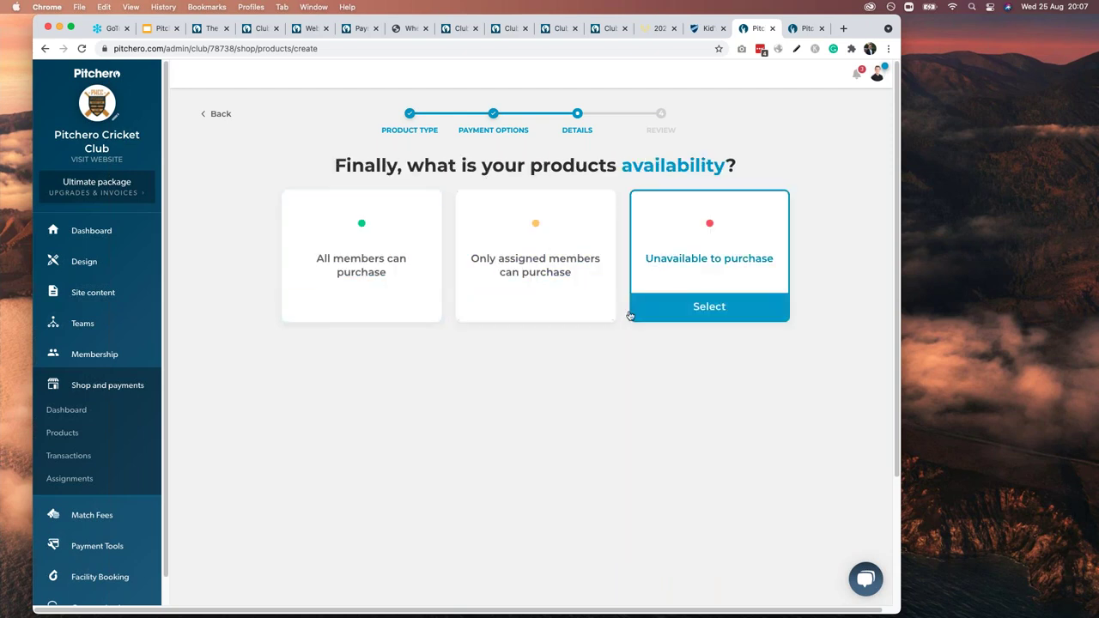
mouse_move(370, 310)
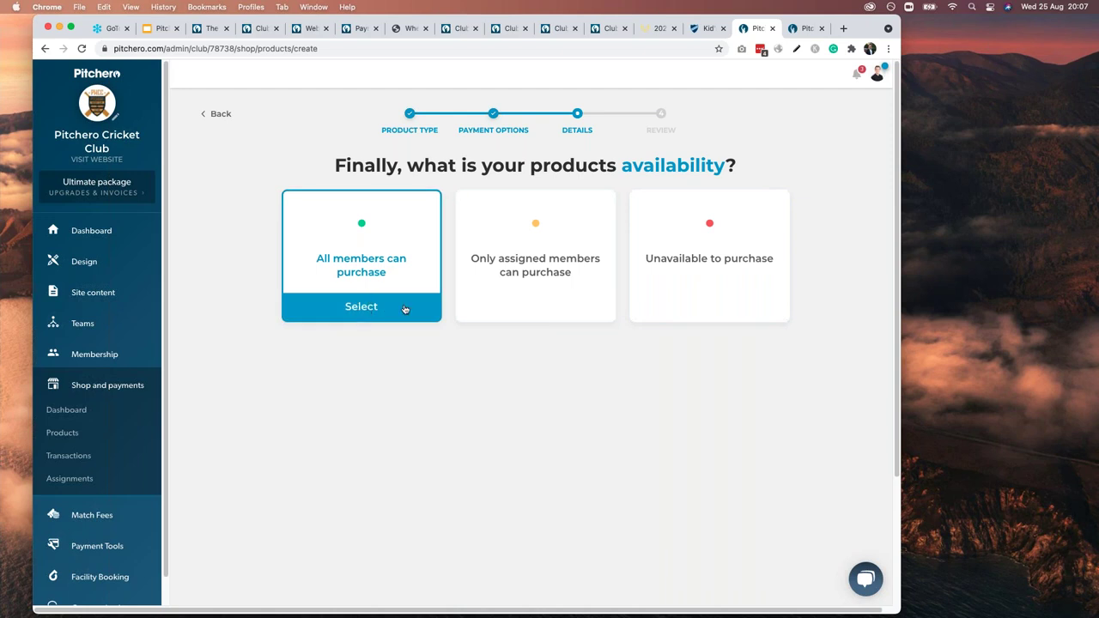
mouse_move(520, 287)
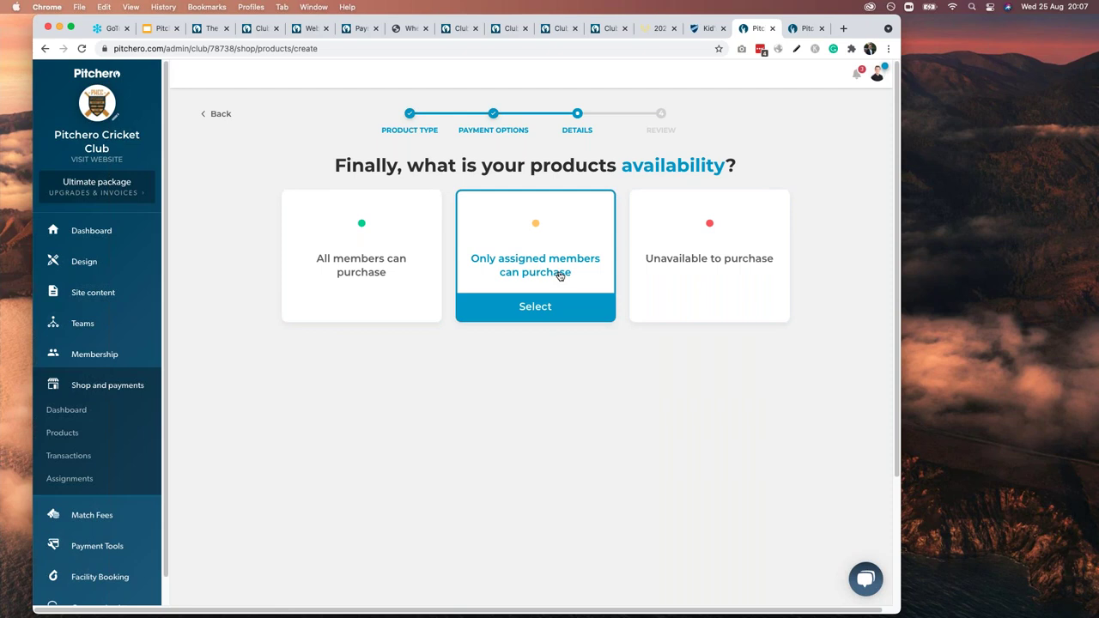
click(355, 312)
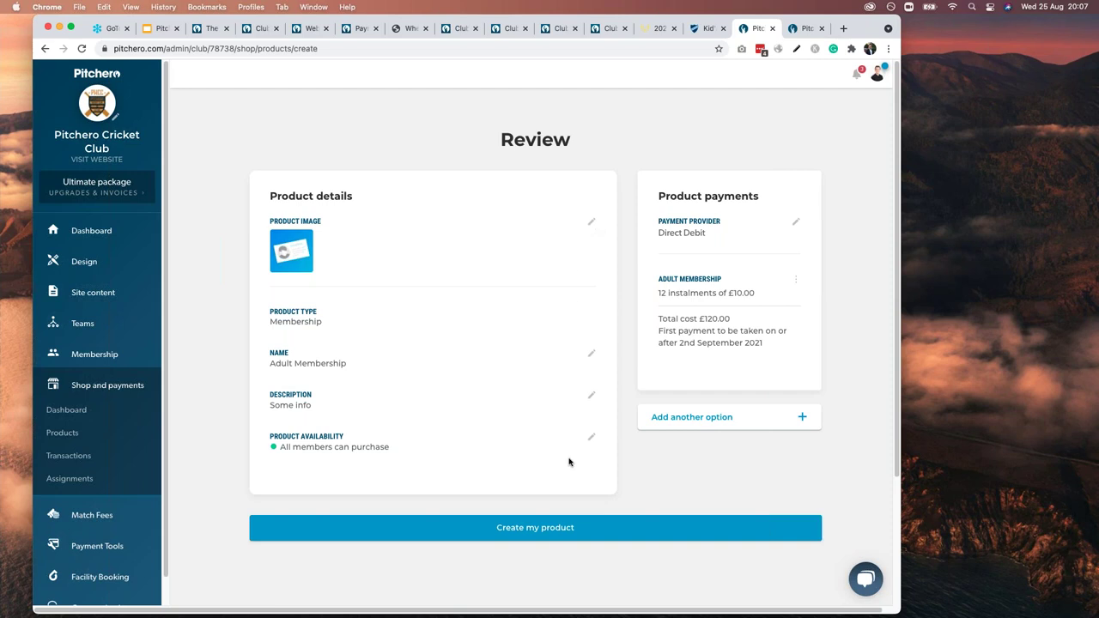
click(542, 532)
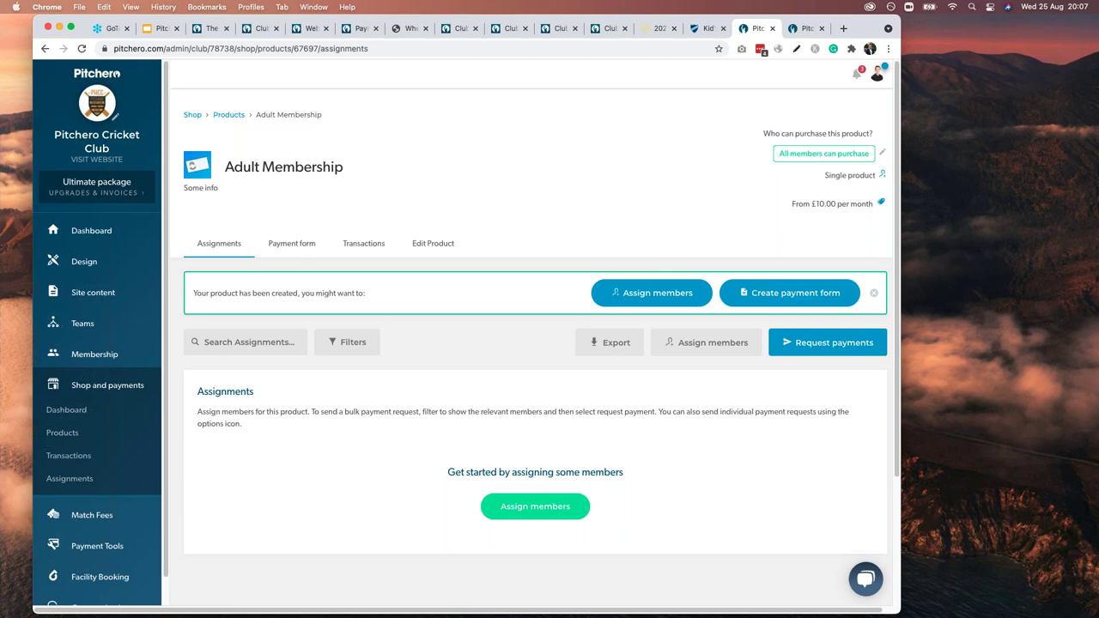
Step: Start assigning members to the Adult Membership and filter them to the Men's 1st XI, Men's 2nd XI and Ladies 1st XI teams
click(712, 348)
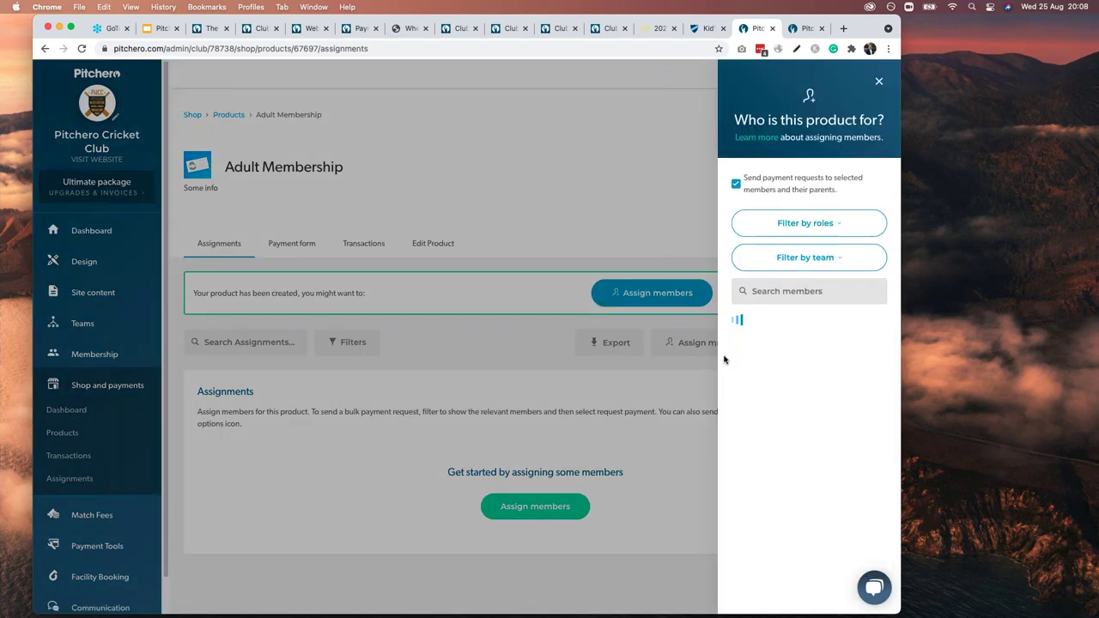
click(825, 258)
click(854, 289)
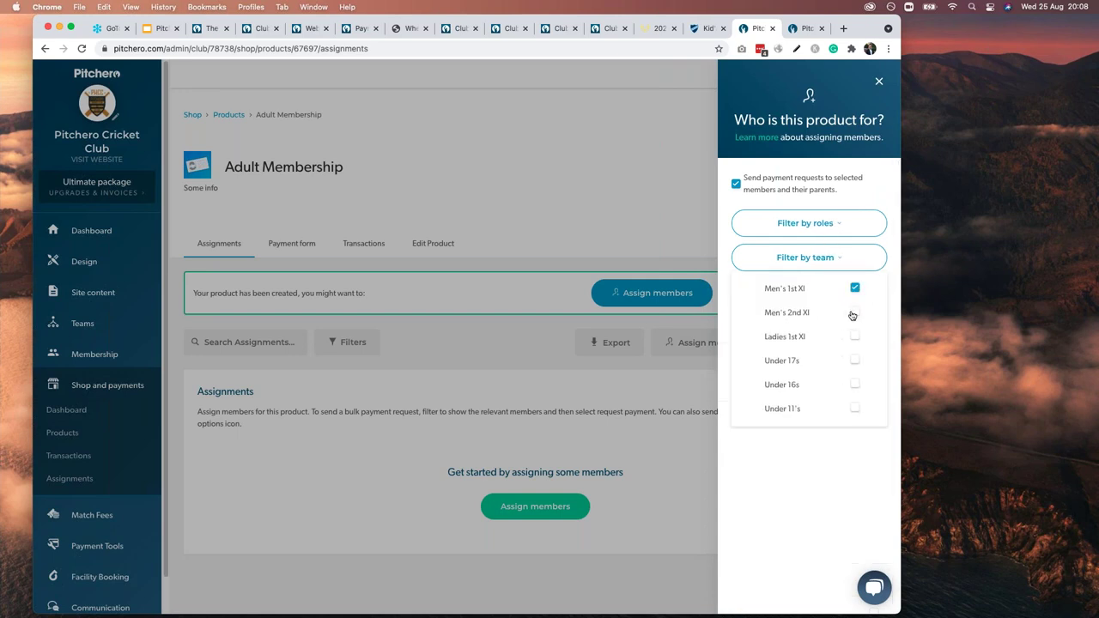
click(854, 336)
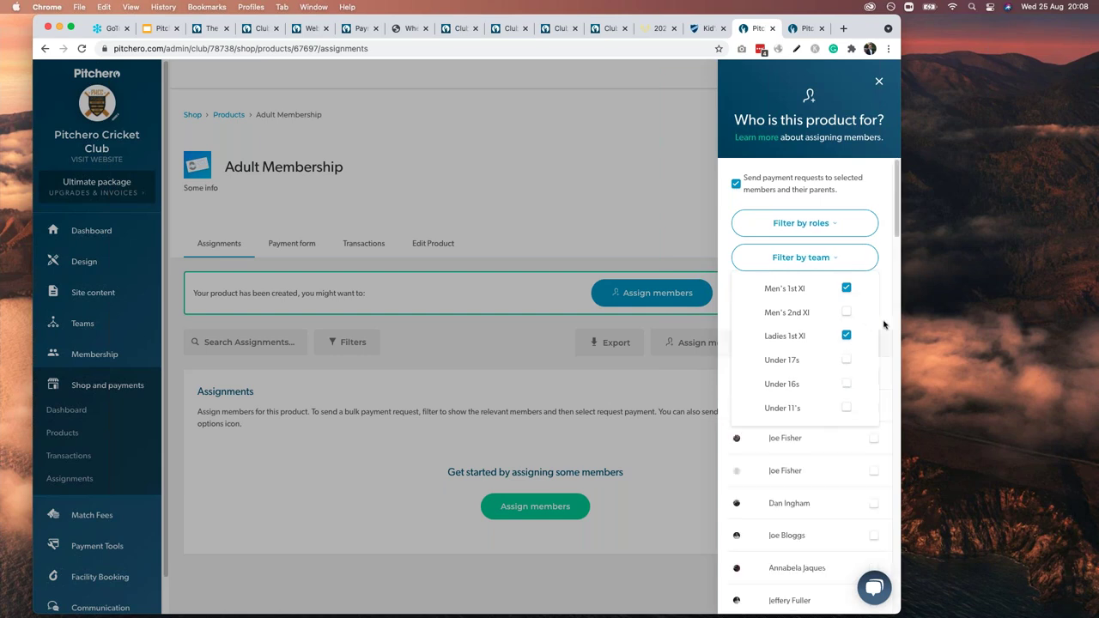
click(847, 312)
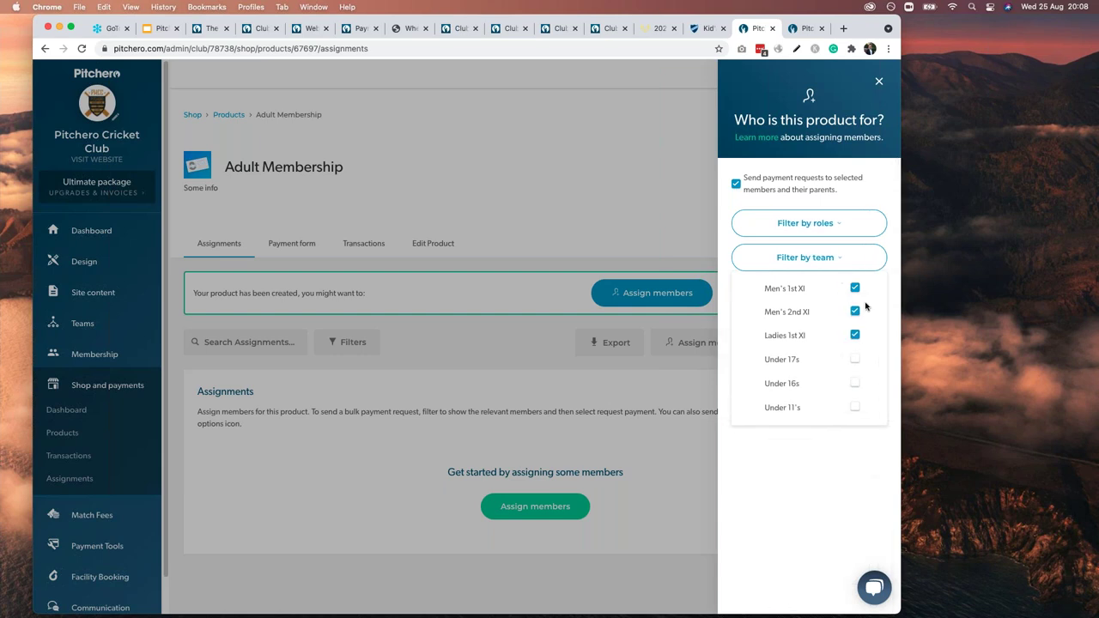
click(883, 251)
Step: Select all the filtered members and create their Adult Membership assignments with payment requests enabled
scroll(773, 257, down, 2)
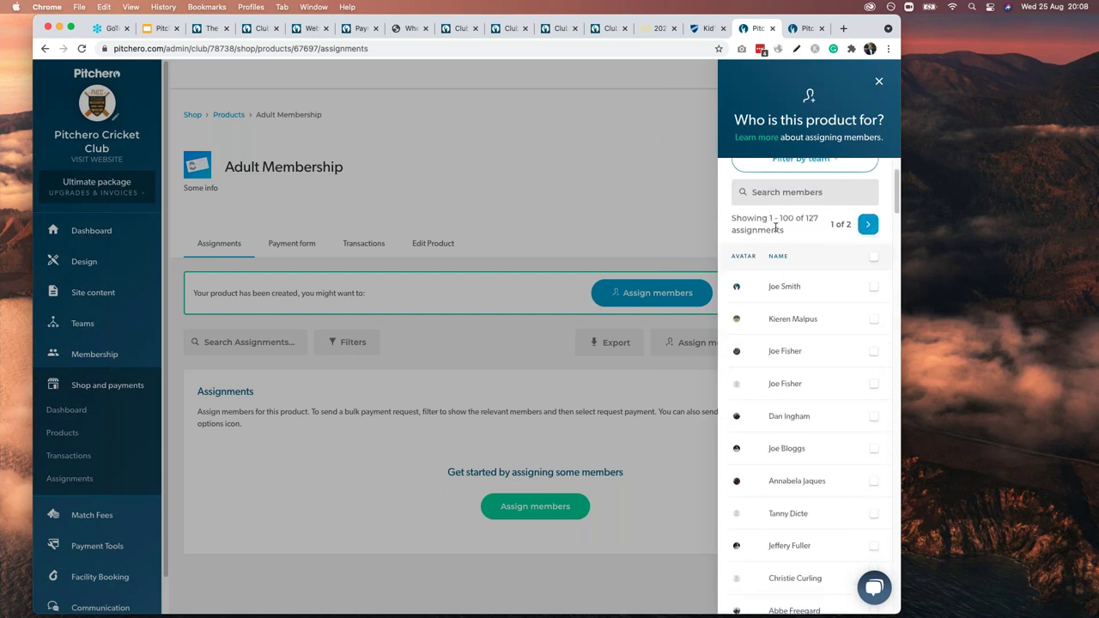
scroll(822, 421, down, 10)
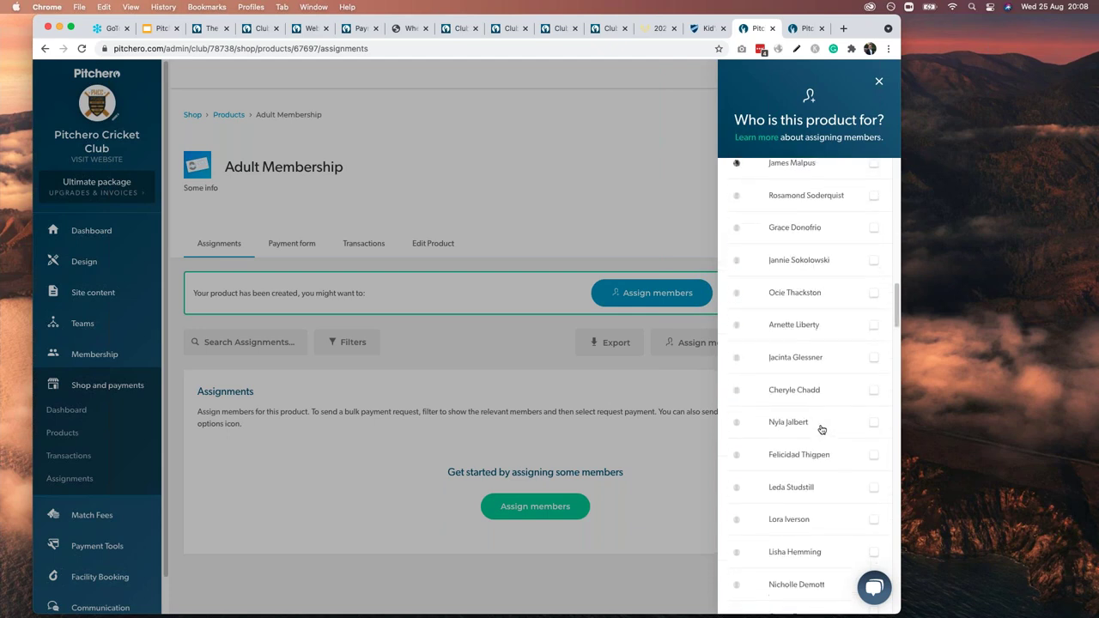
scroll(822, 429, up, 10)
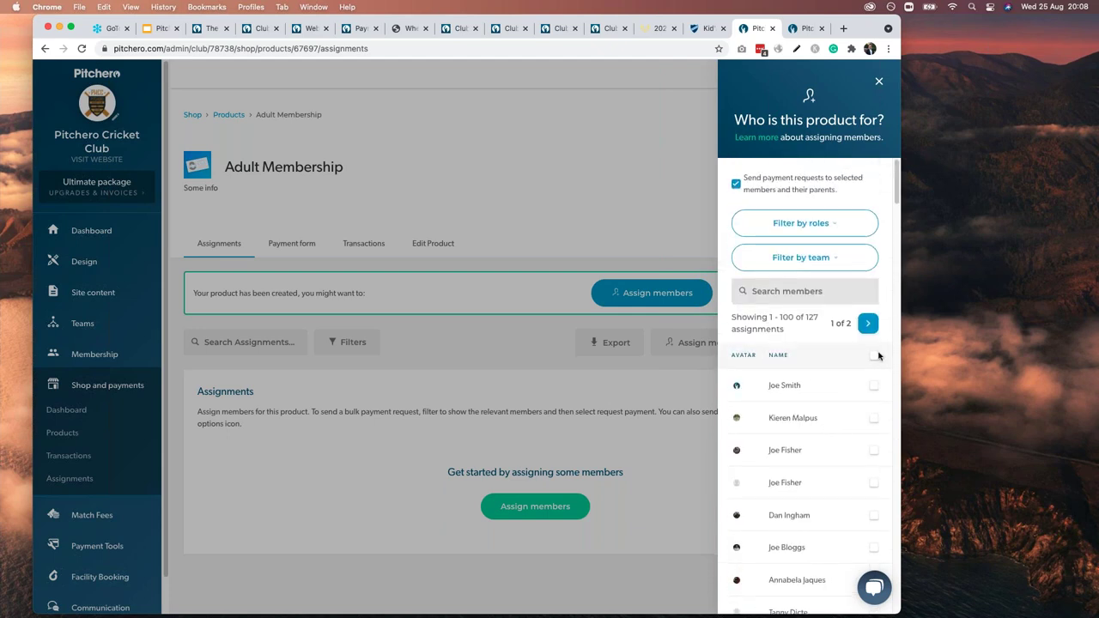
click(877, 356)
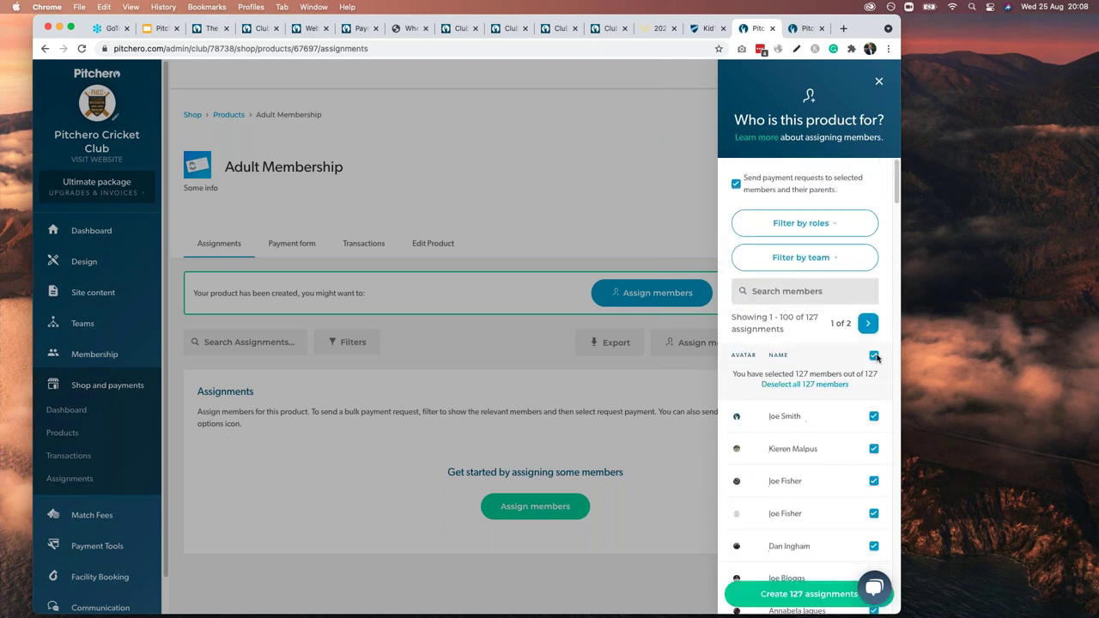
click(830, 601)
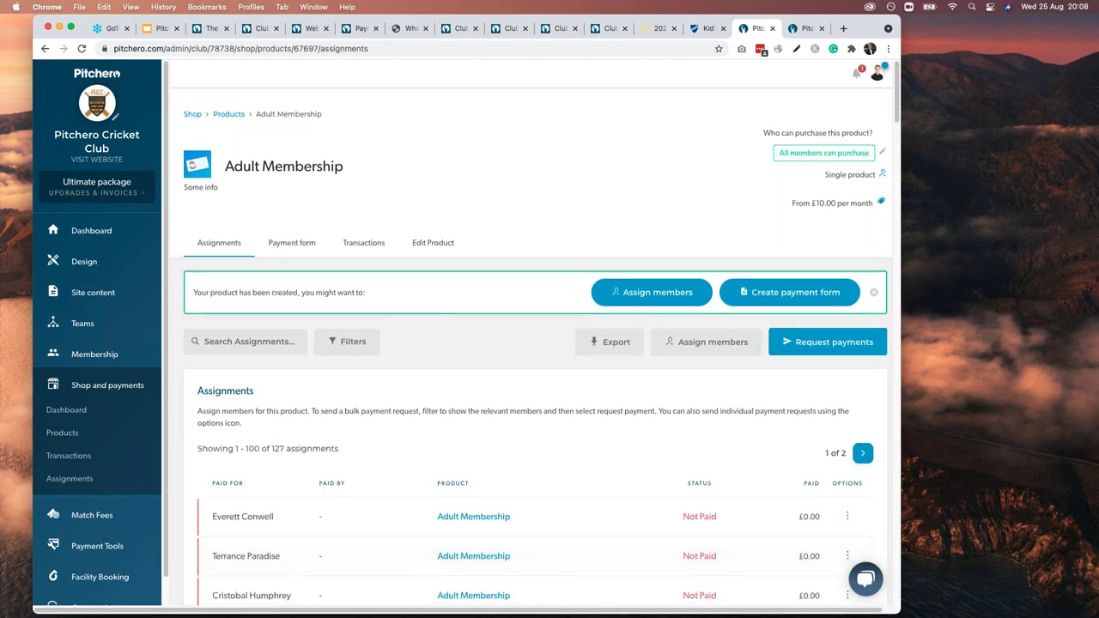
Step: Review the Adult Membership assignments list, checking each member's payment status and amount paid
scroll(650, 515, down, 5)
scroll(587, 263, up, 1)
scroll(587, 264, up, 3)
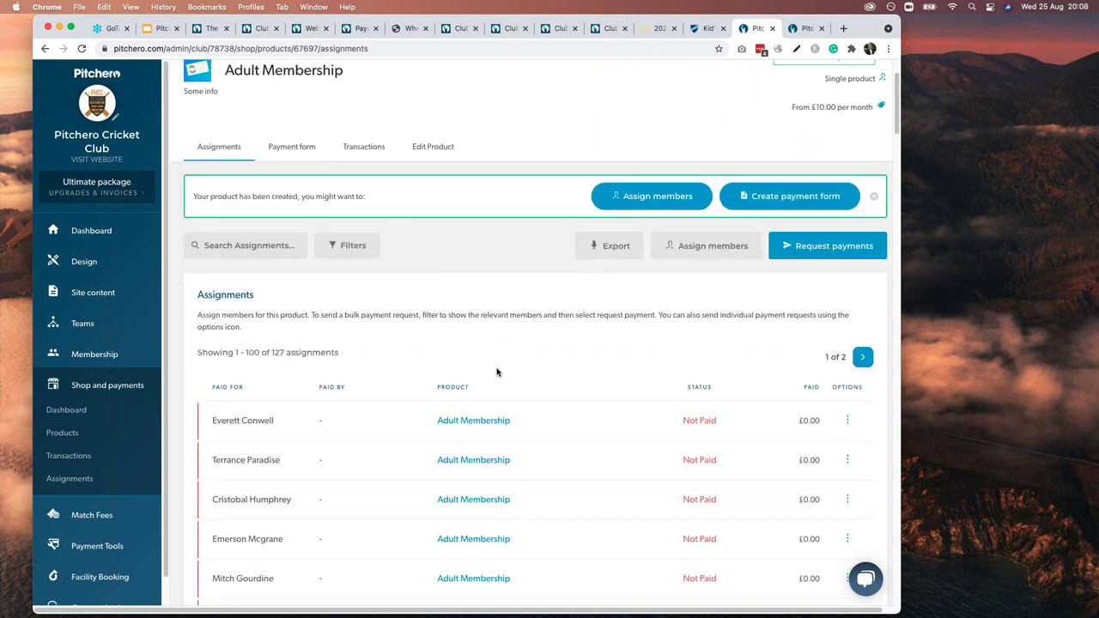
scroll(495, 369, down, 2)
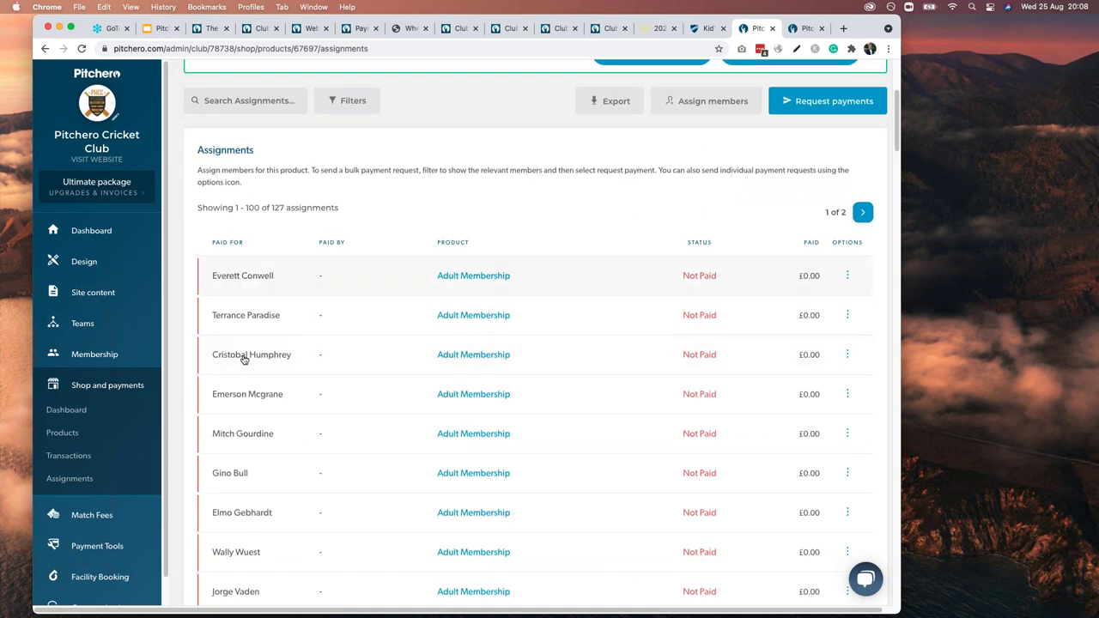
scroll(241, 433, down, 1)
scroll(239, 434, down, 4)
scroll(238, 429, up, 6)
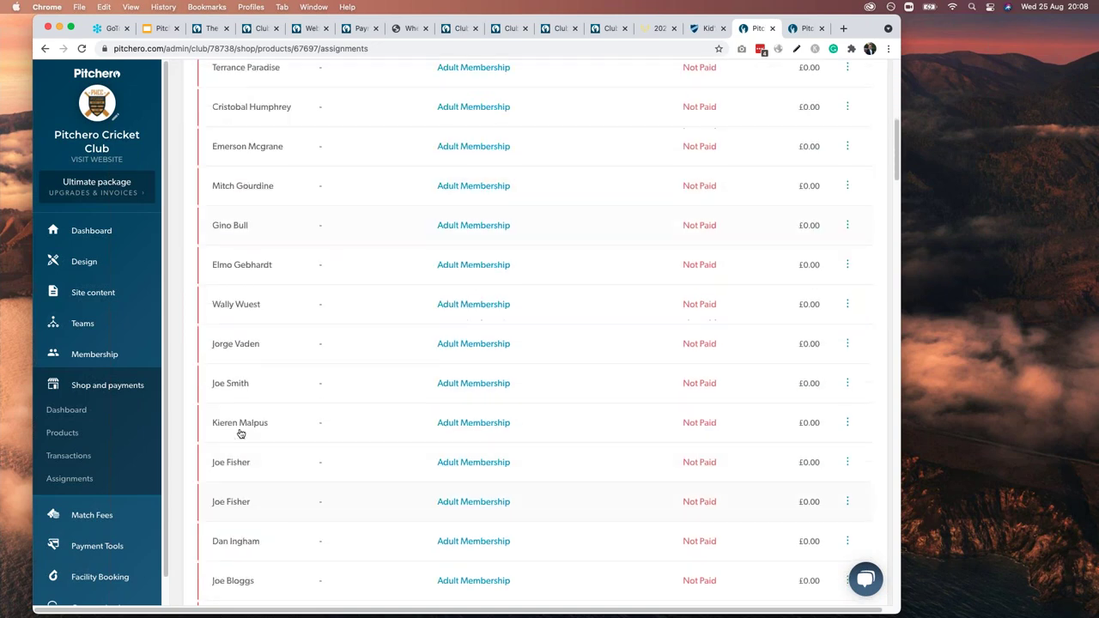
scroll(692, 449, down, 2)
scroll(698, 429, up, 2)
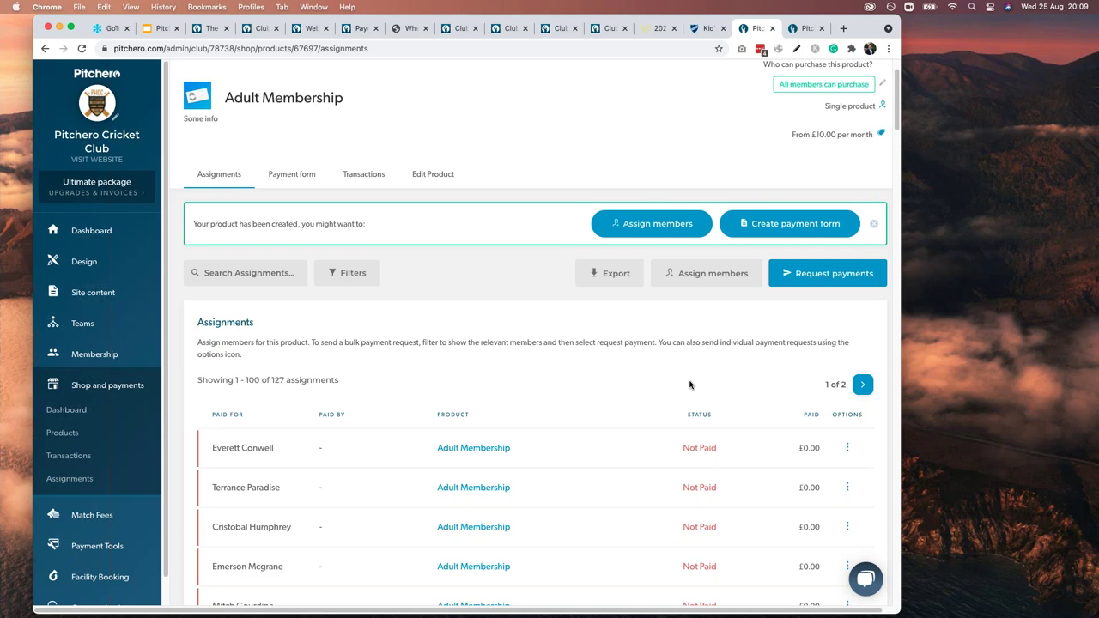
Step: Open the shop's transactions and filter them to those with the Failed status
click(76, 458)
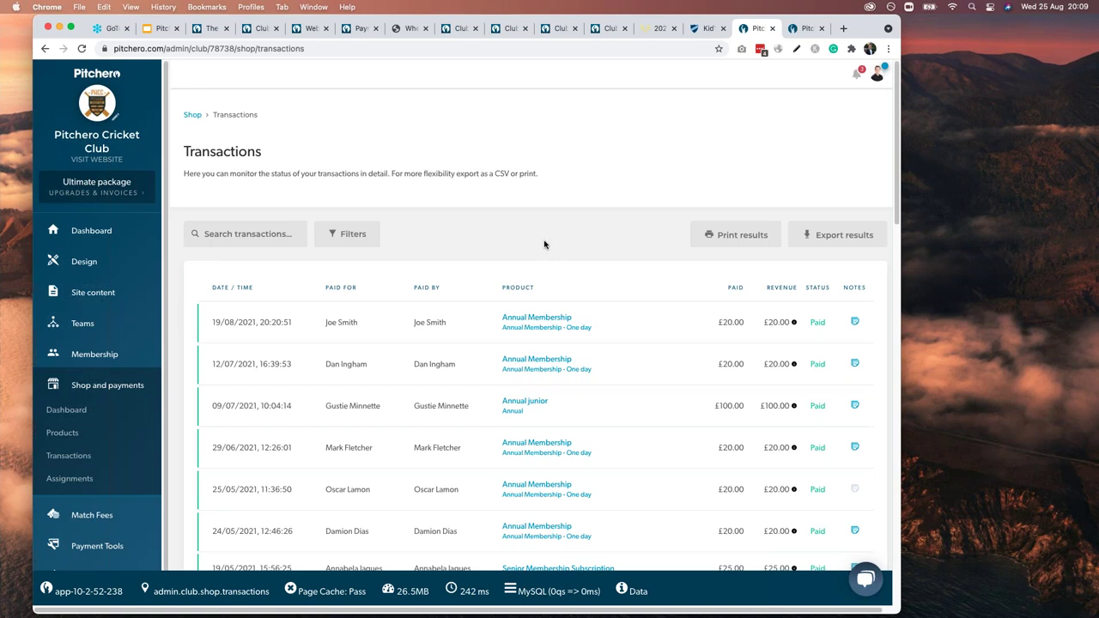
click(805, 239)
click(348, 234)
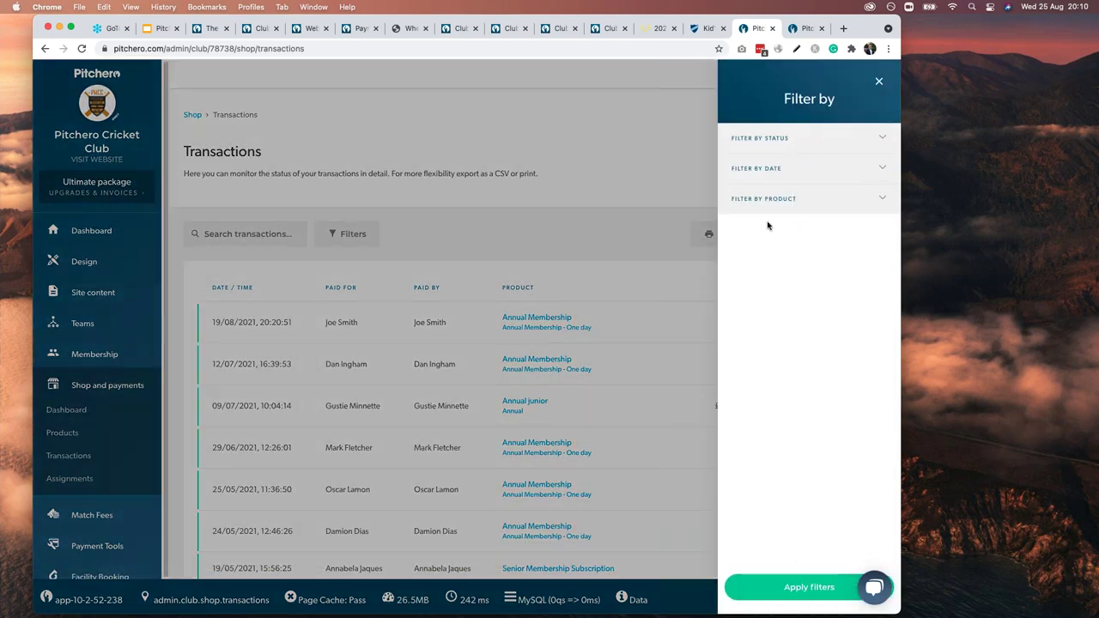
click(799, 139)
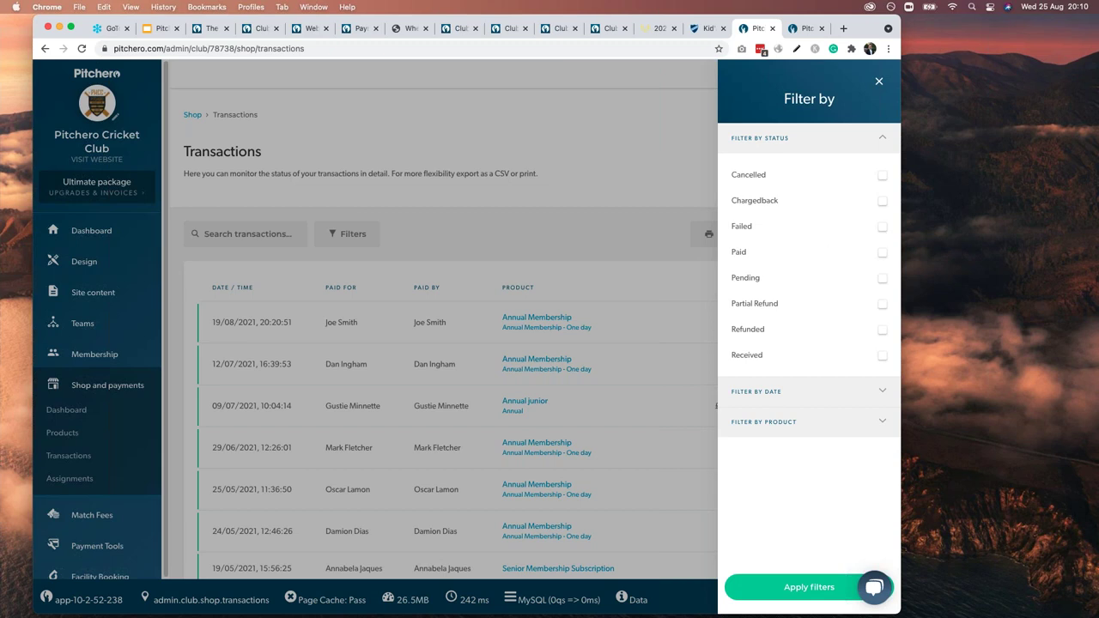
click(751, 278)
click(882, 226)
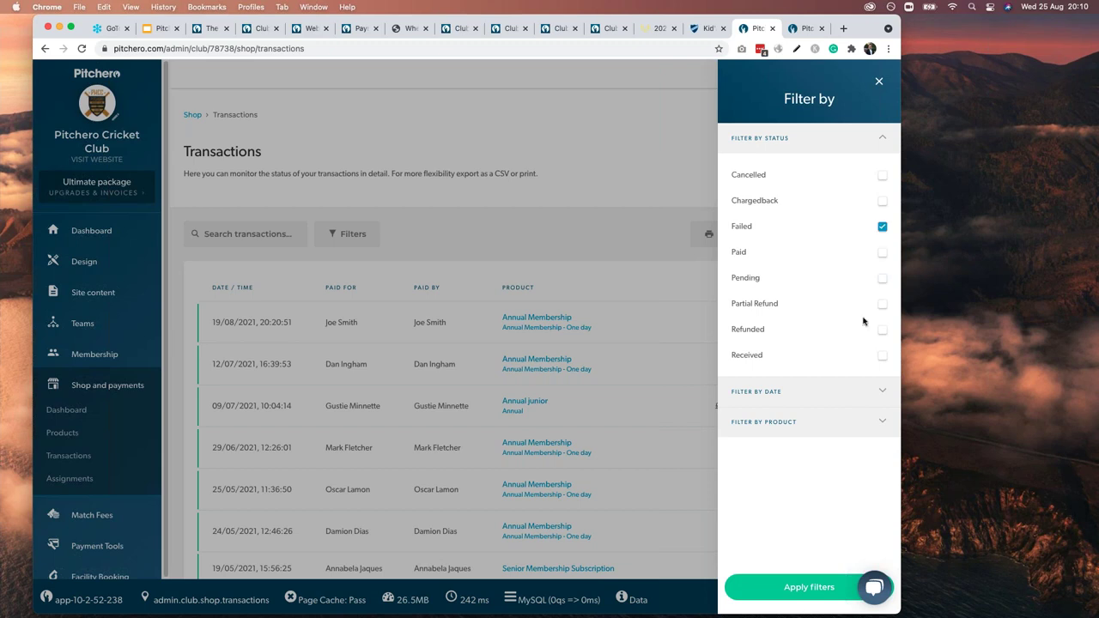
click(811, 590)
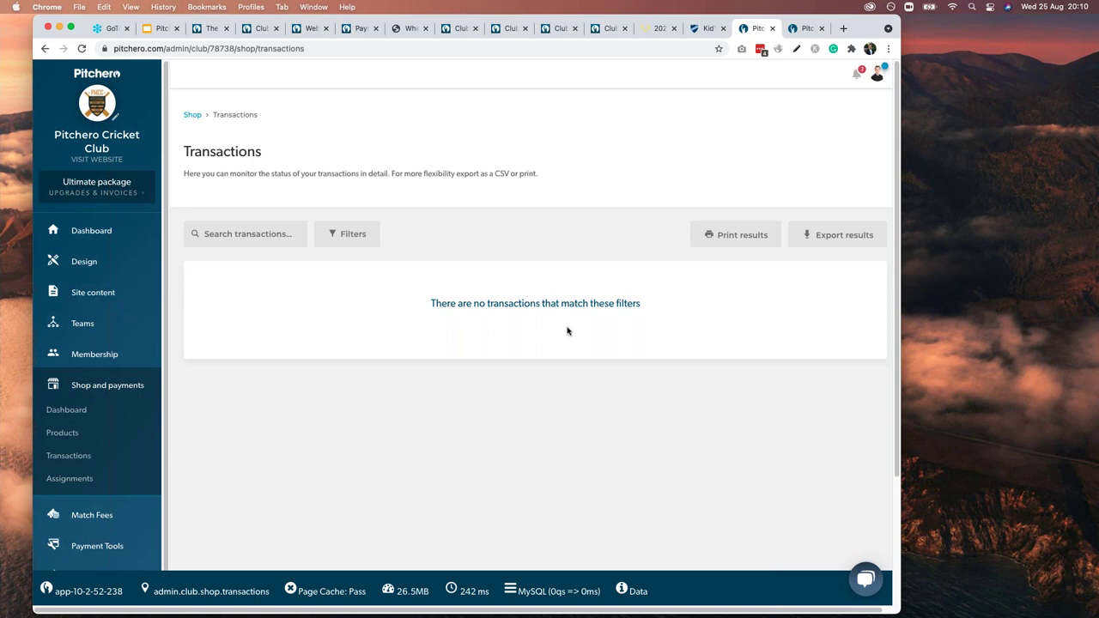
Step: Find the Training Shirt among the shop's teamwear products and open its product information for editing
click(75, 411)
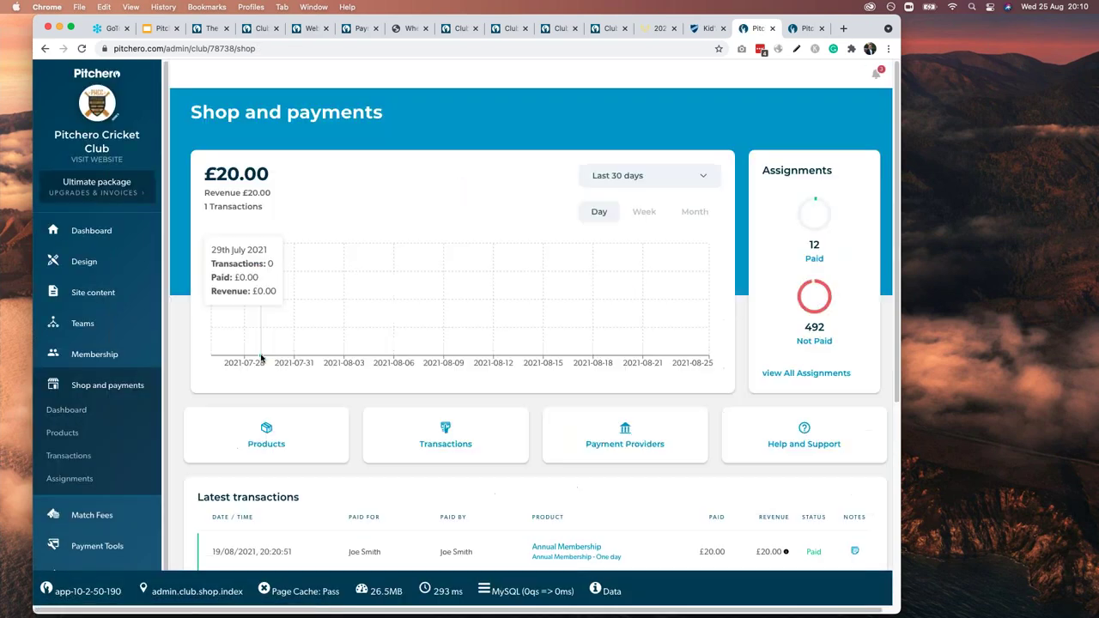
click(266, 436)
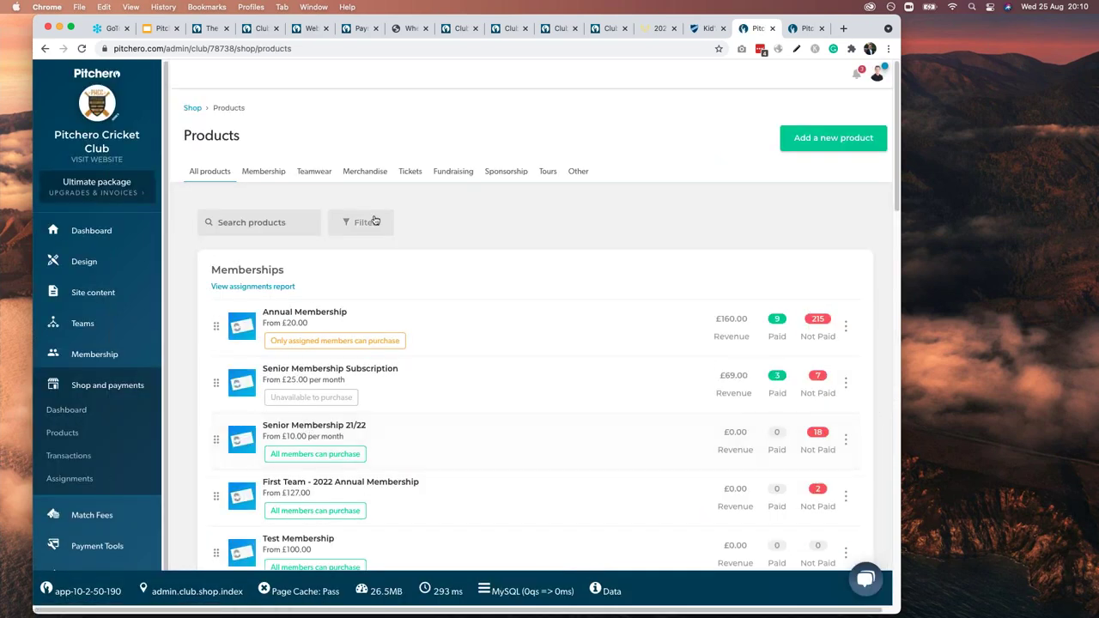
click(311, 175)
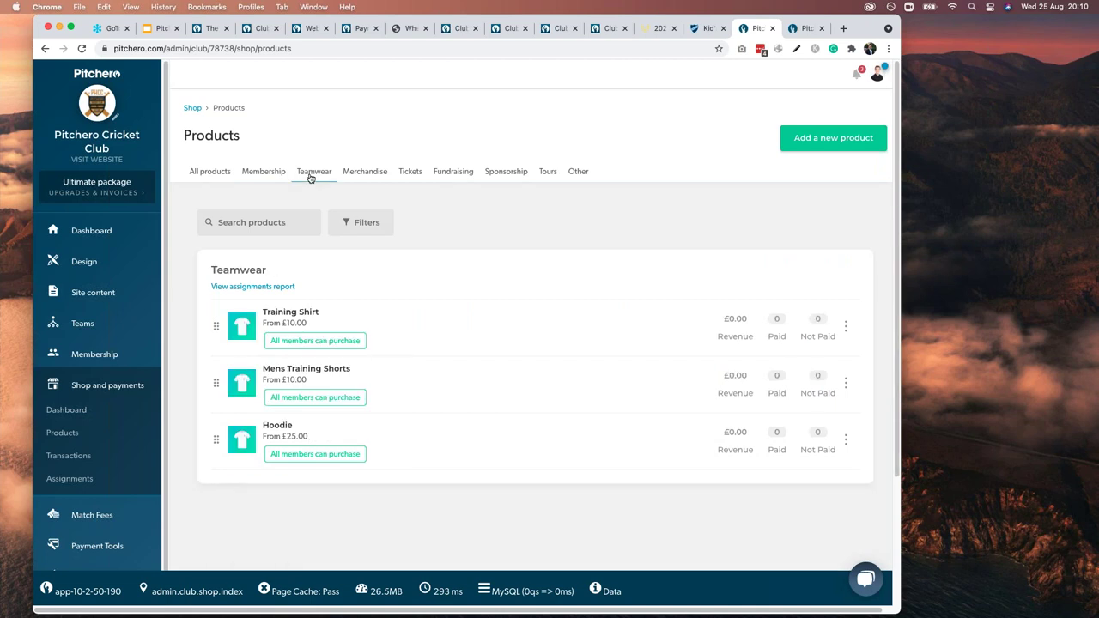
click(289, 315)
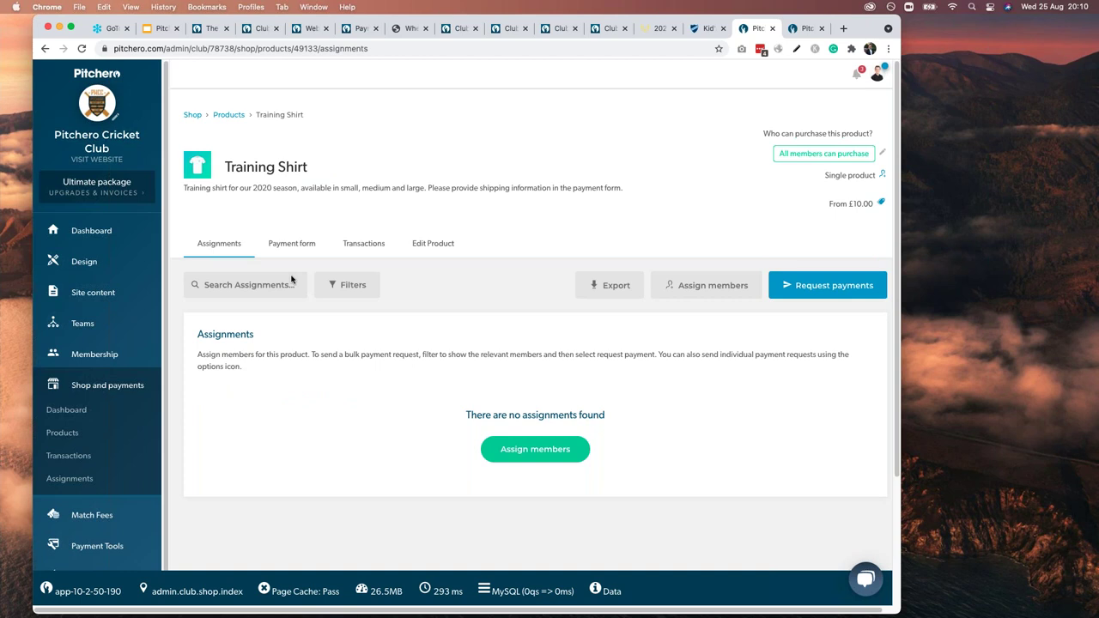
click(290, 247)
click(433, 244)
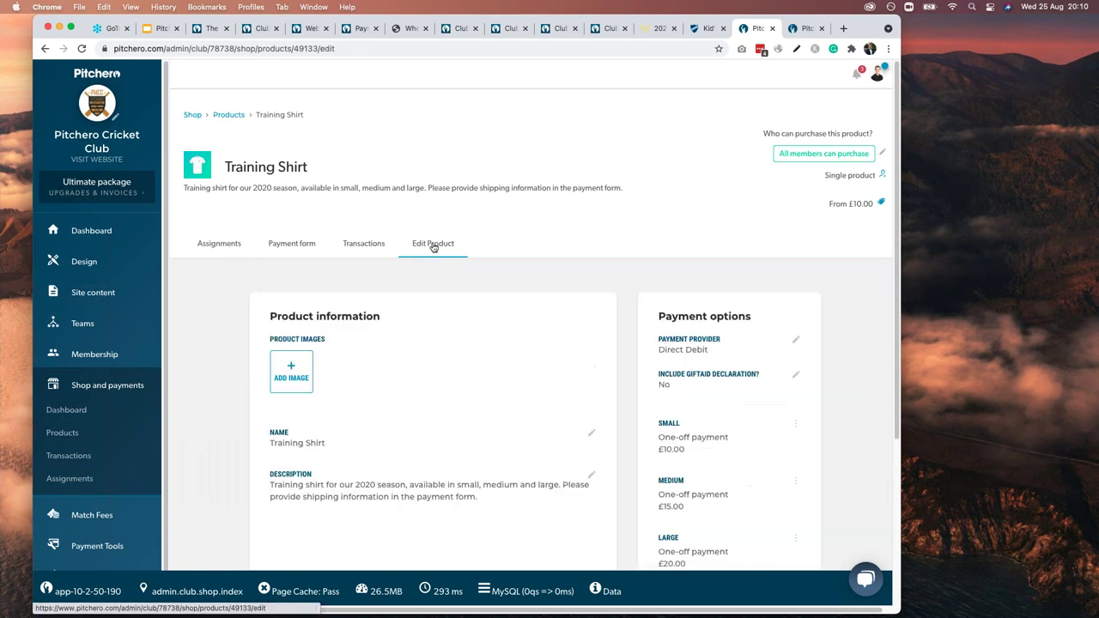
Step: Examine the Training Shirt's payment options, comparing the one-off prices of the small, medium and large variants
scroll(411, 390, down, 3)
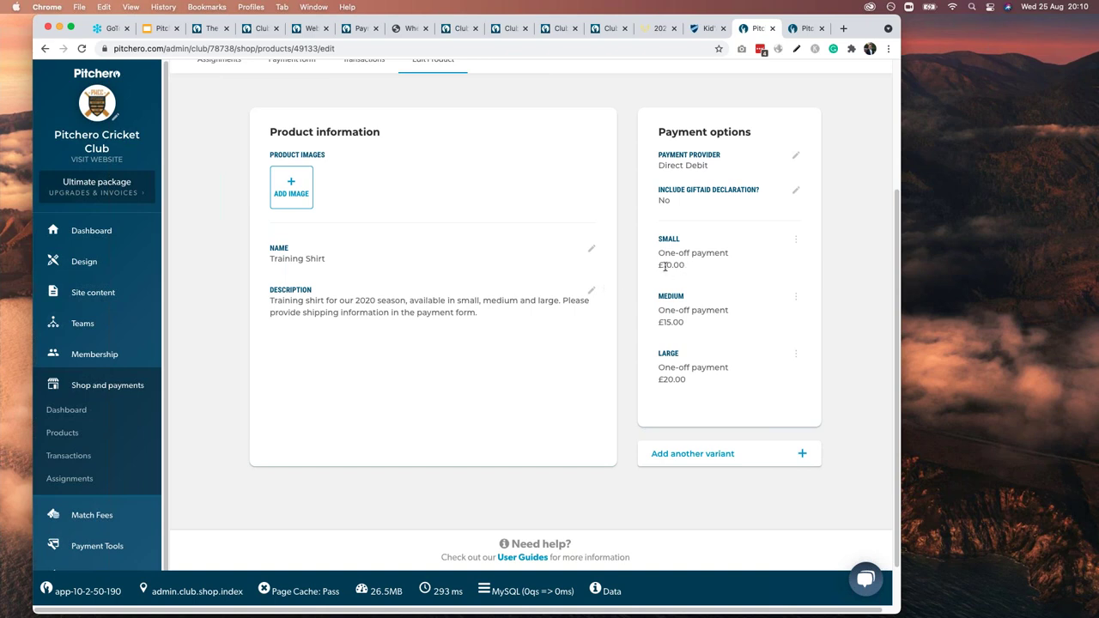
drag(663, 265, 684, 265)
drag(657, 379, 671, 377)
drag(671, 378, 679, 378)
click(680, 378)
scroll(679, 378, up, 1)
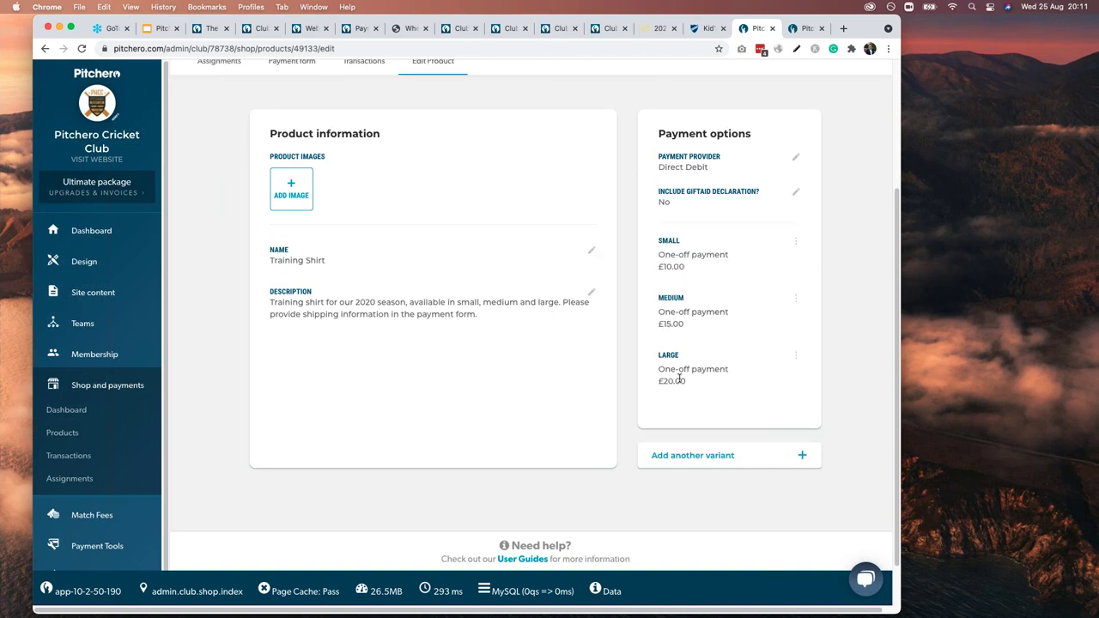
scroll(680, 378, up, 3)
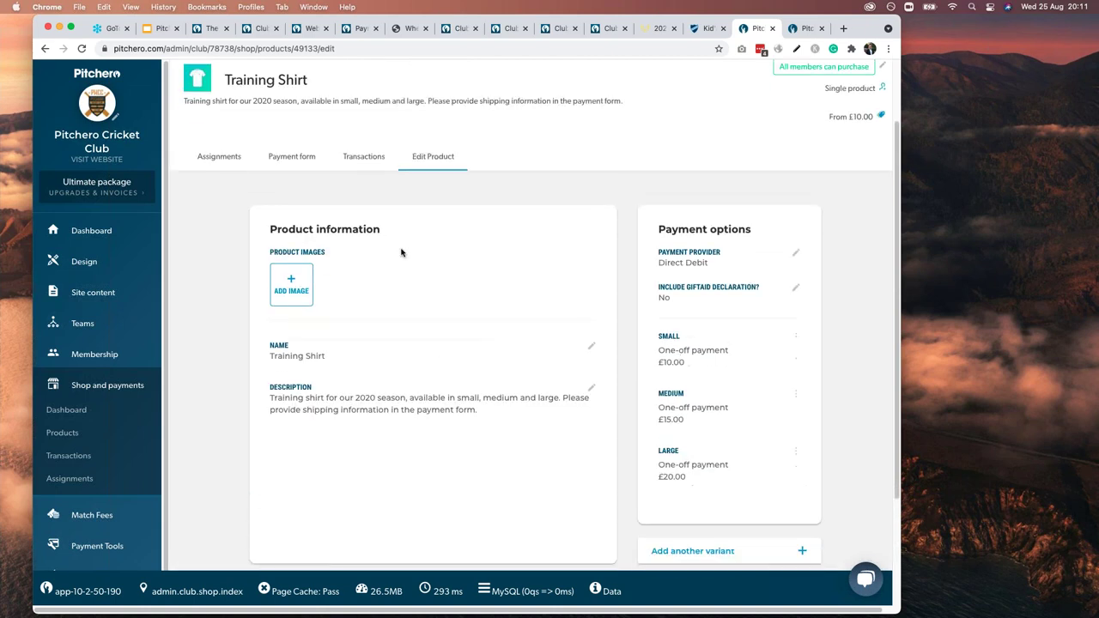
Step: View the Senior Match Fees assignments in the match fees area and return to the shop dashboard
click(97, 387)
click(95, 418)
click(102, 444)
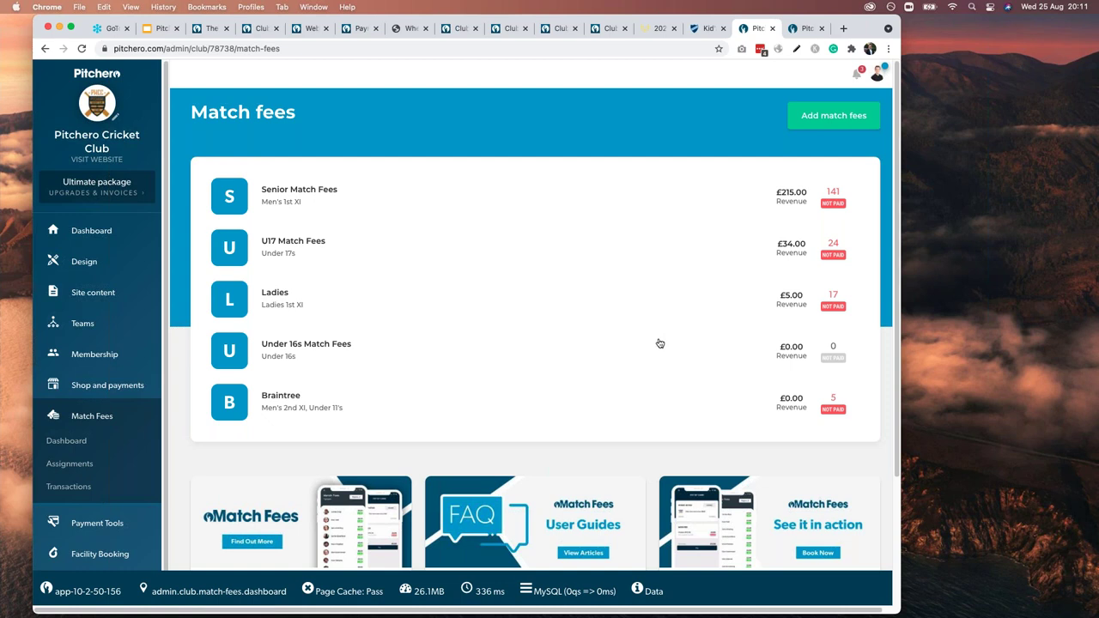
click(326, 191)
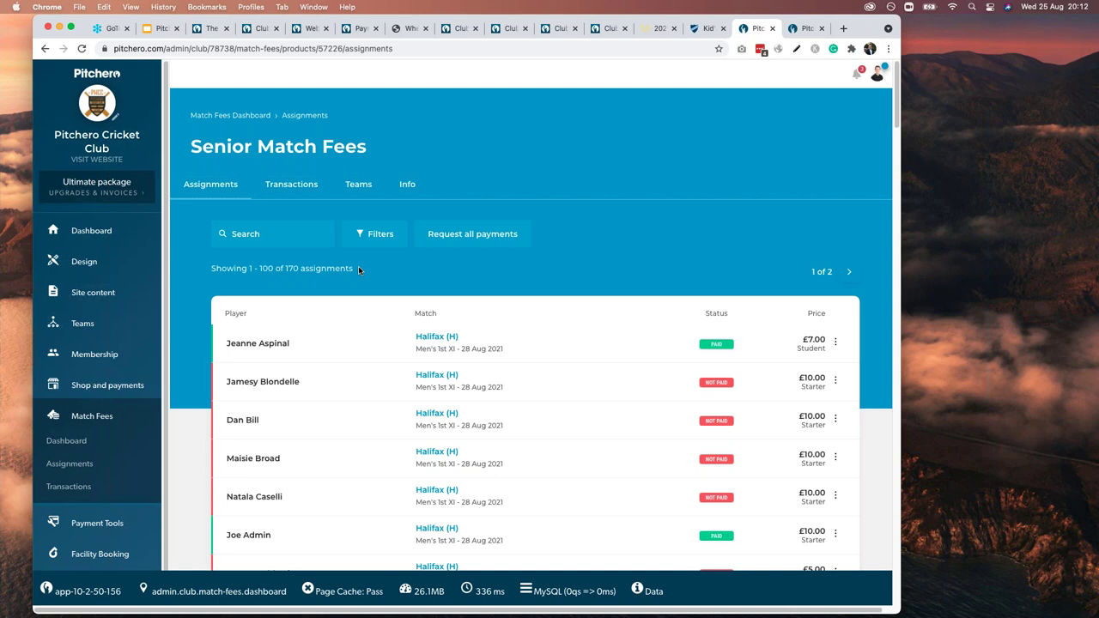
mouse_move(138, 386)
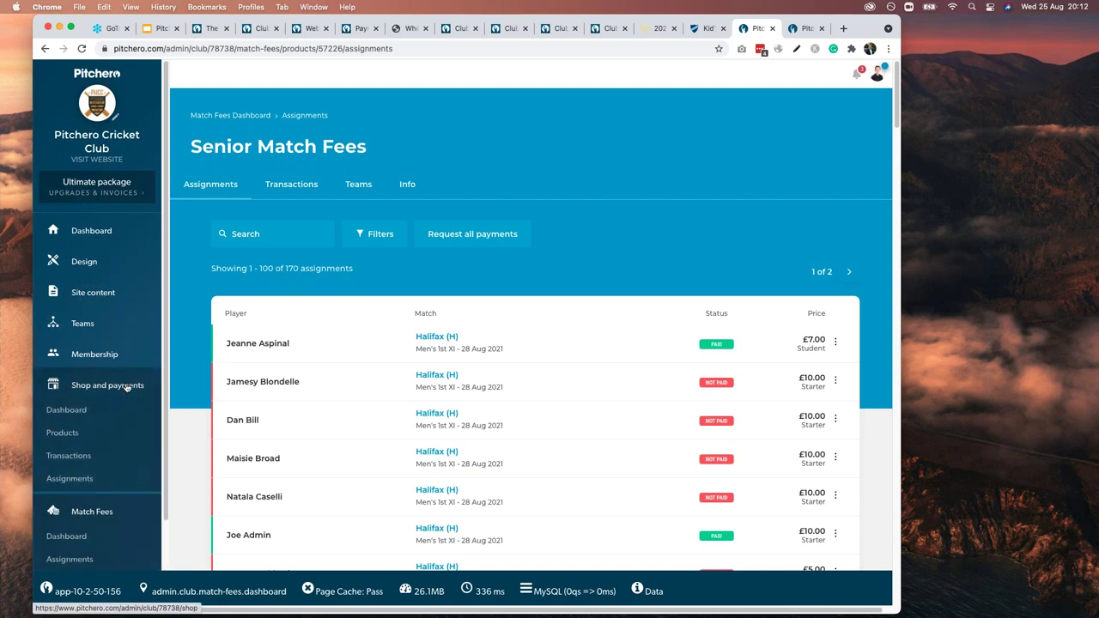
click(86, 410)
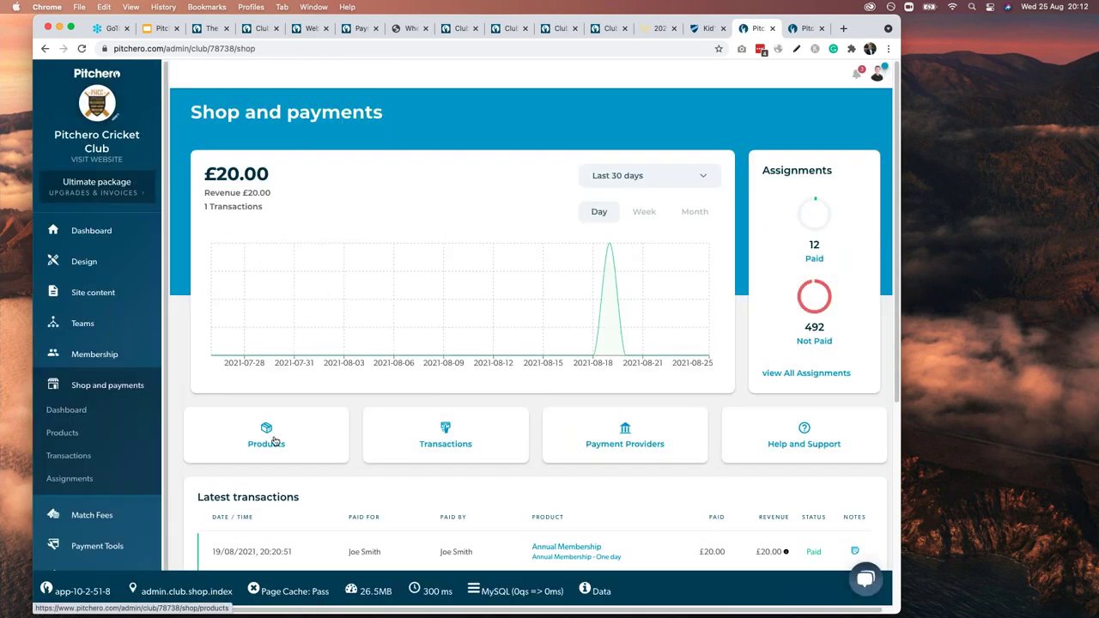
Step: Open the full list of the club's shop products
click(275, 440)
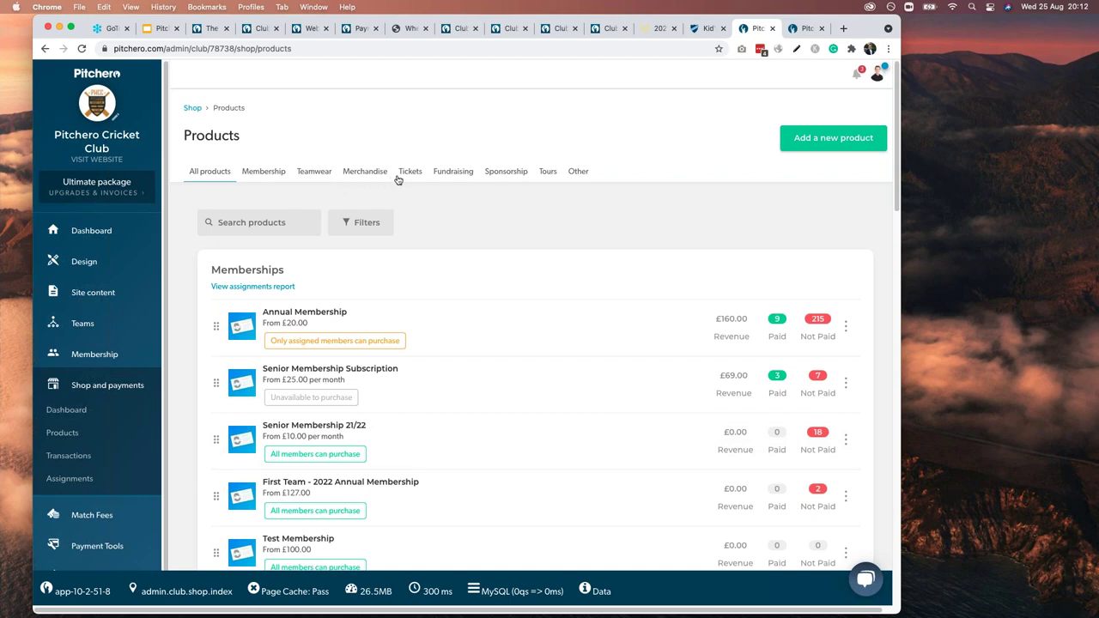
Step: Switch to the webinar deck in Google Slides and show the Demo slide and the "We are open. Book a call." slide
click(161, 29)
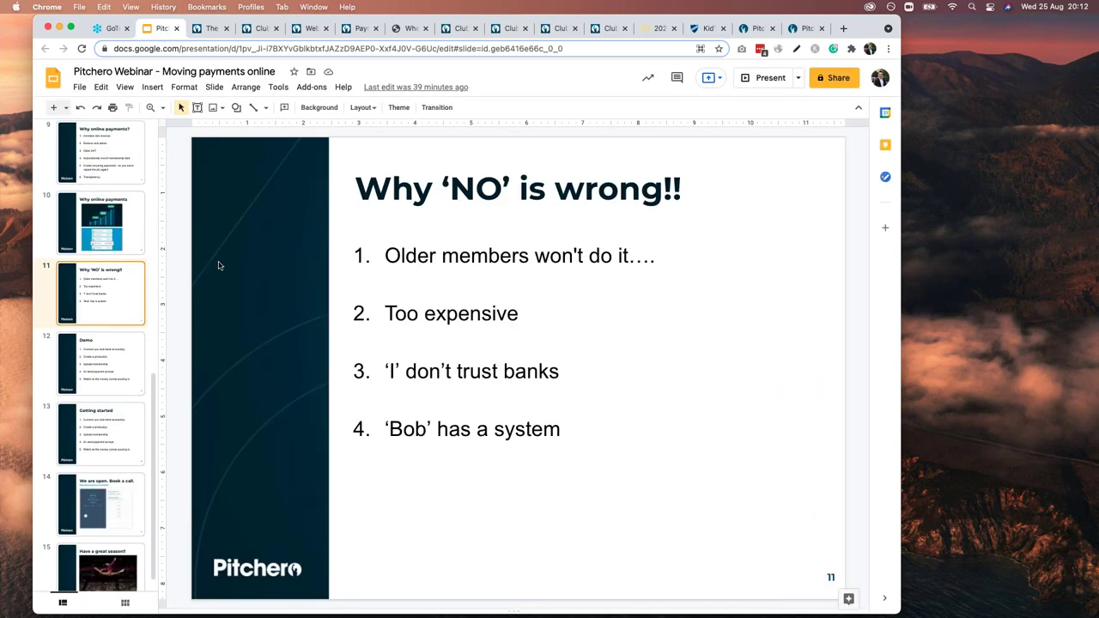
scroll(115, 318, down, 1)
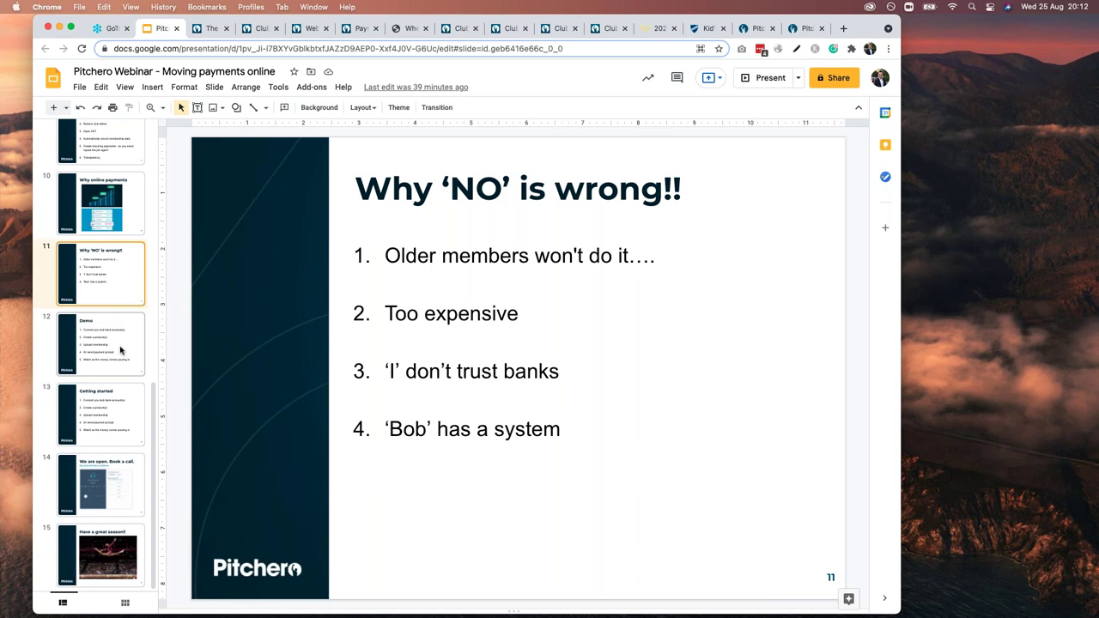
click(120, 350)
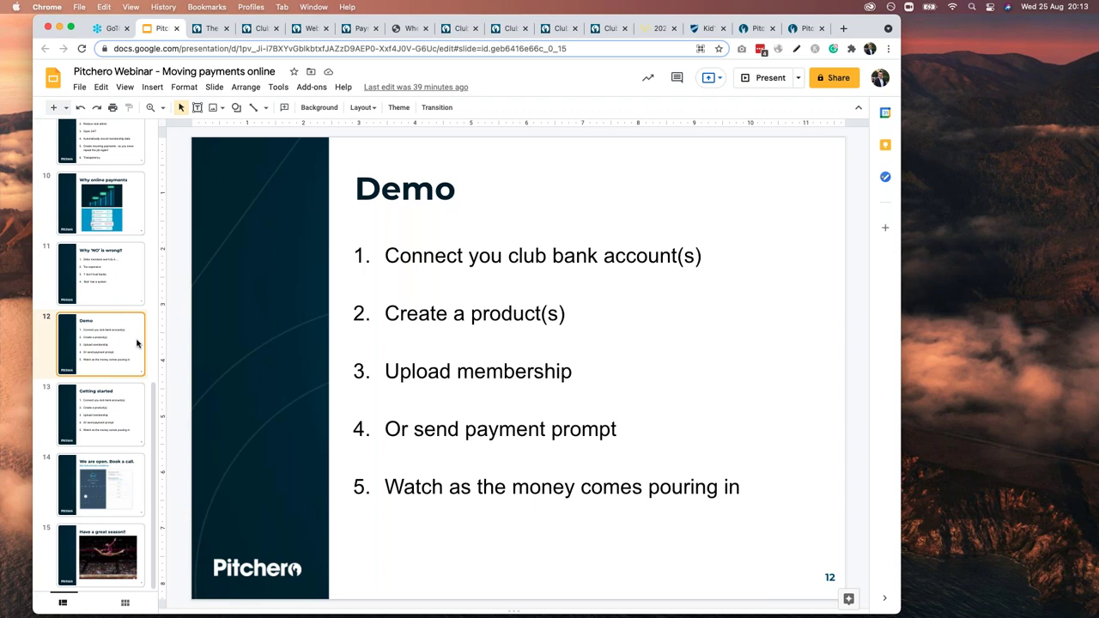
click(113, 498)
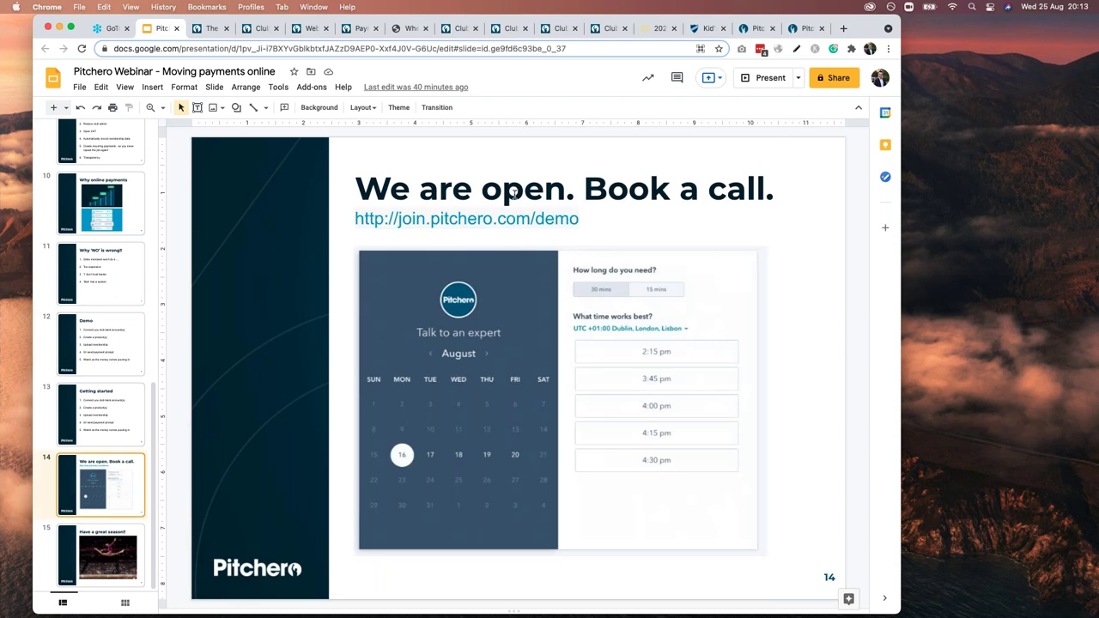
Step: Show the already open Pitchero call-booking calendar and reach it again from the Pitchero homepage through Clubhouse and Book demo
click(210, 31)
click(245, 31)
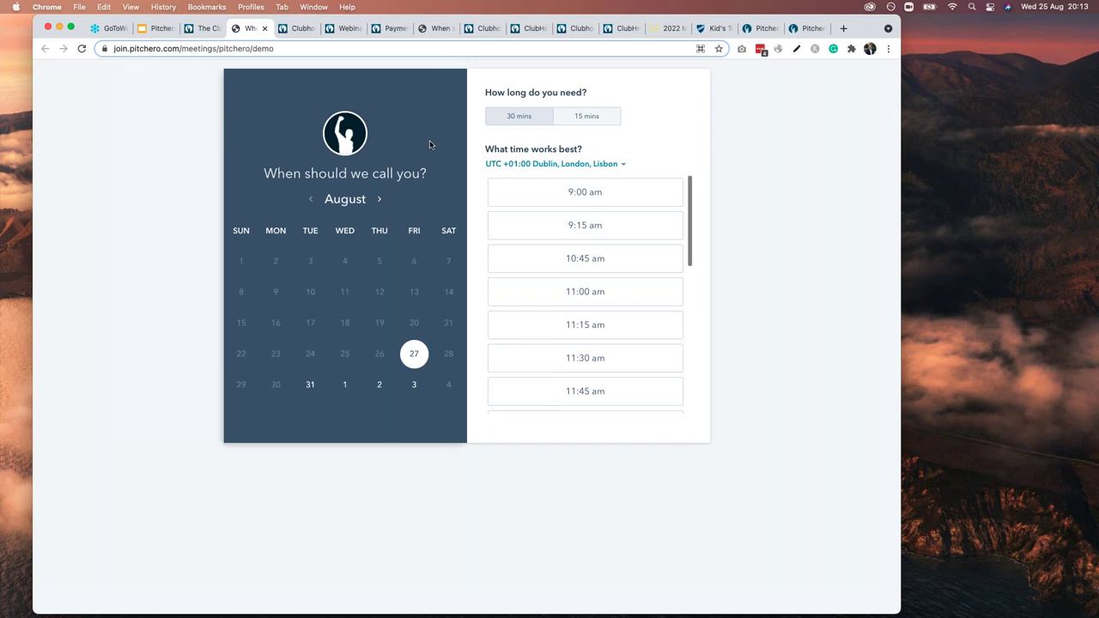
click(215, 33)
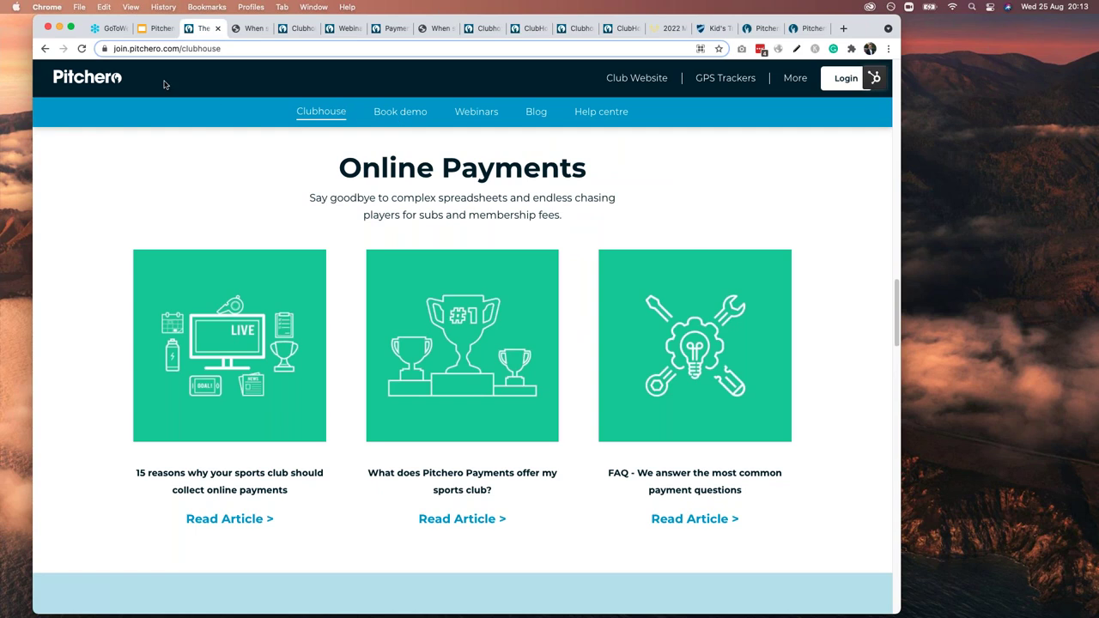
click(95, 81)
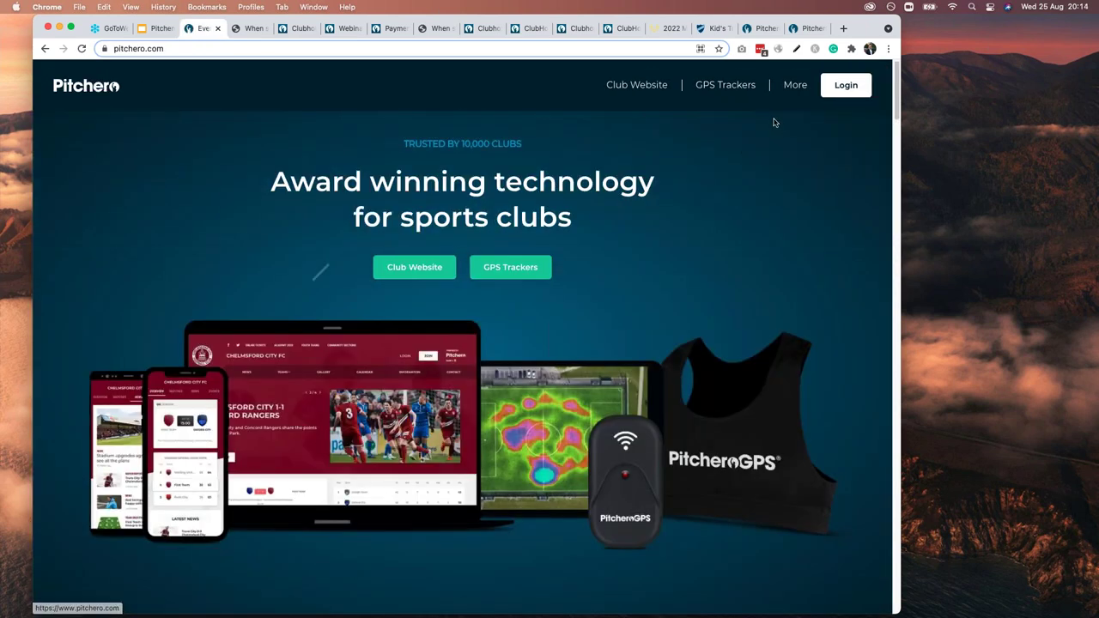
click(792, 87)
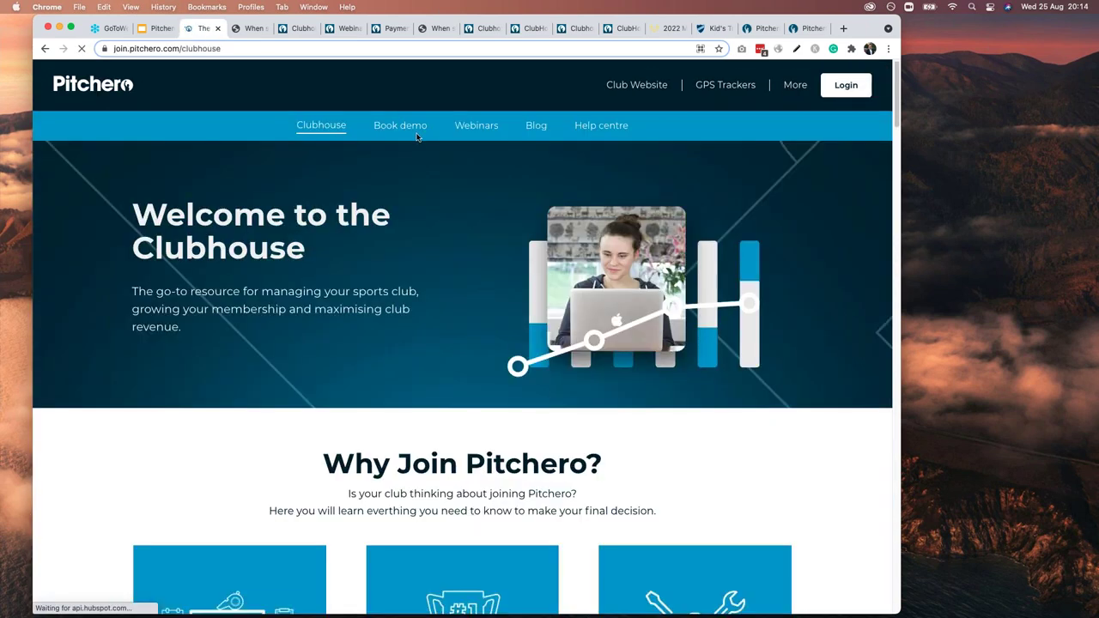
click(415, 131)
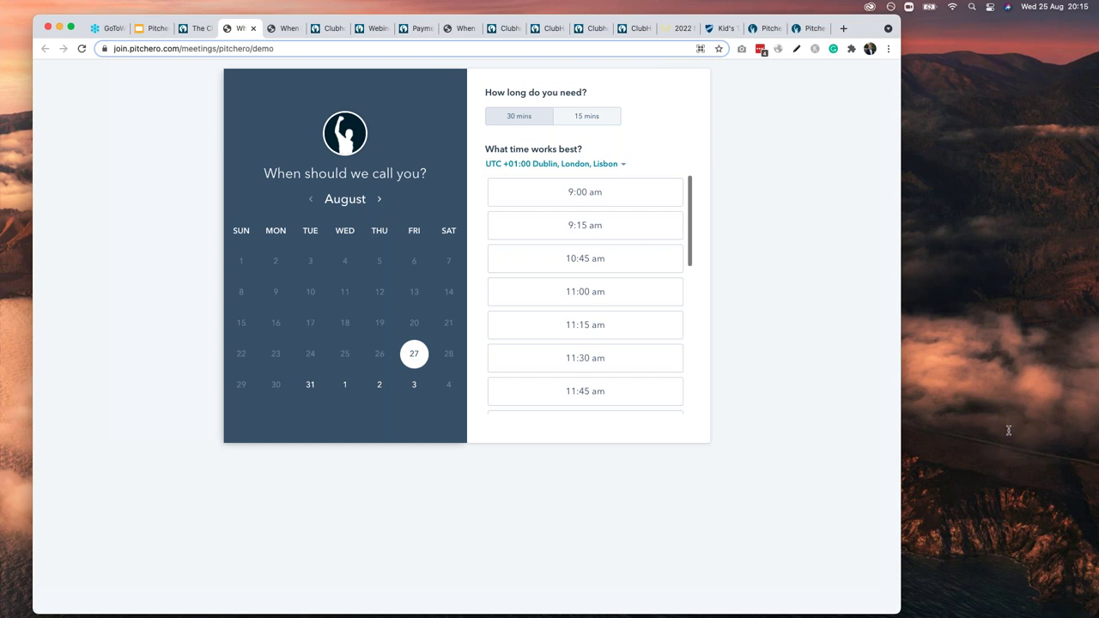
Step: Search Google for "richmond cricket club" in a new browser tab and open the club's official website
click(843, 28)
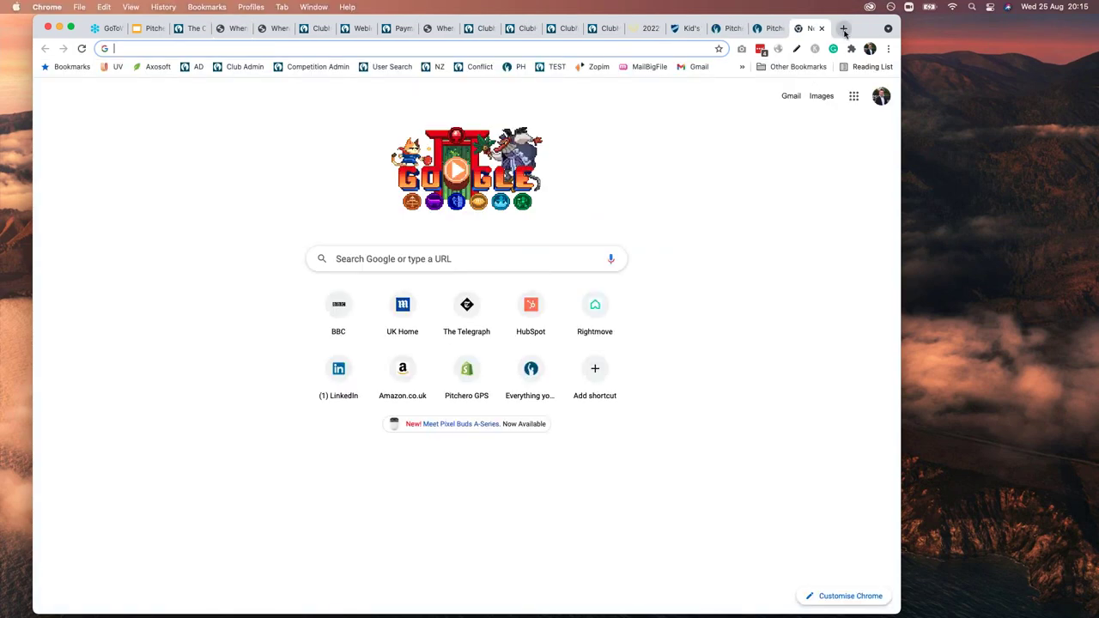
text(rich)
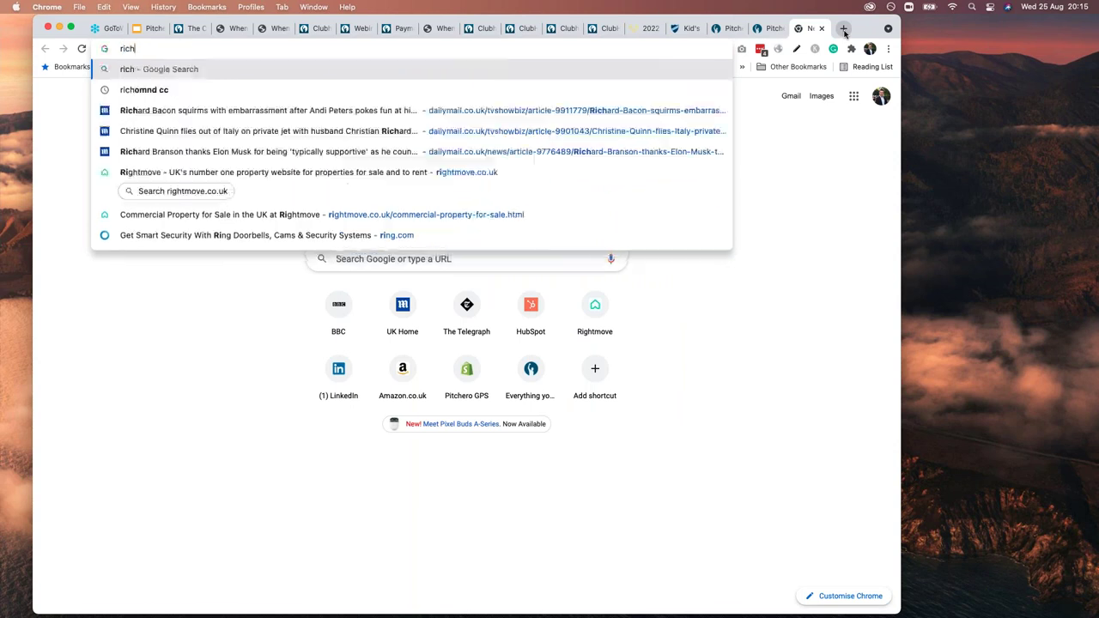
text(mond cricket club)
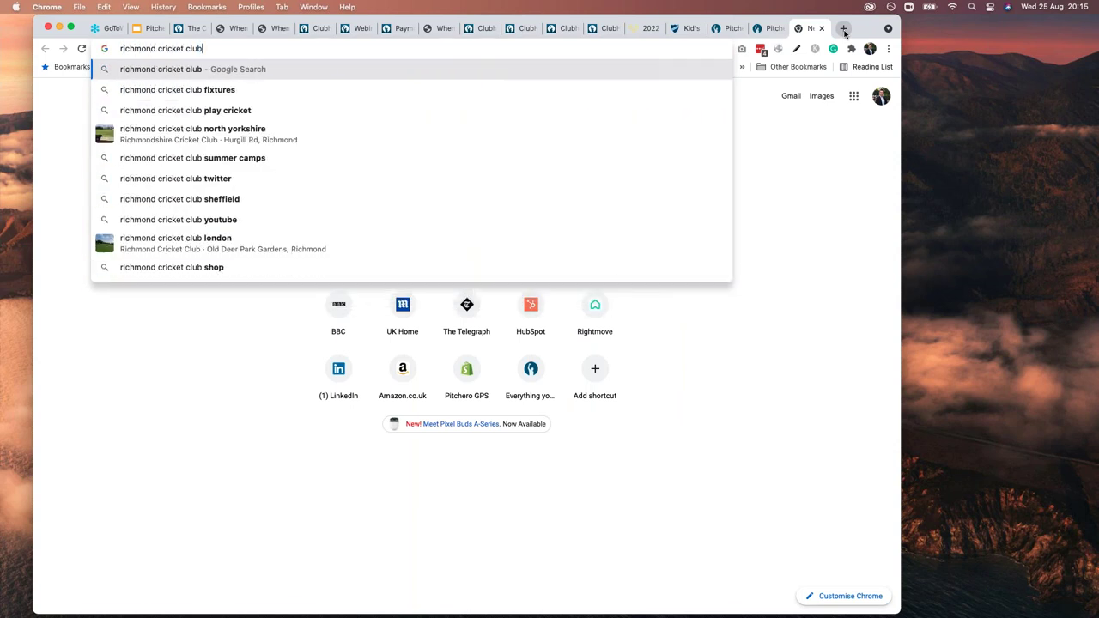
key(Return)
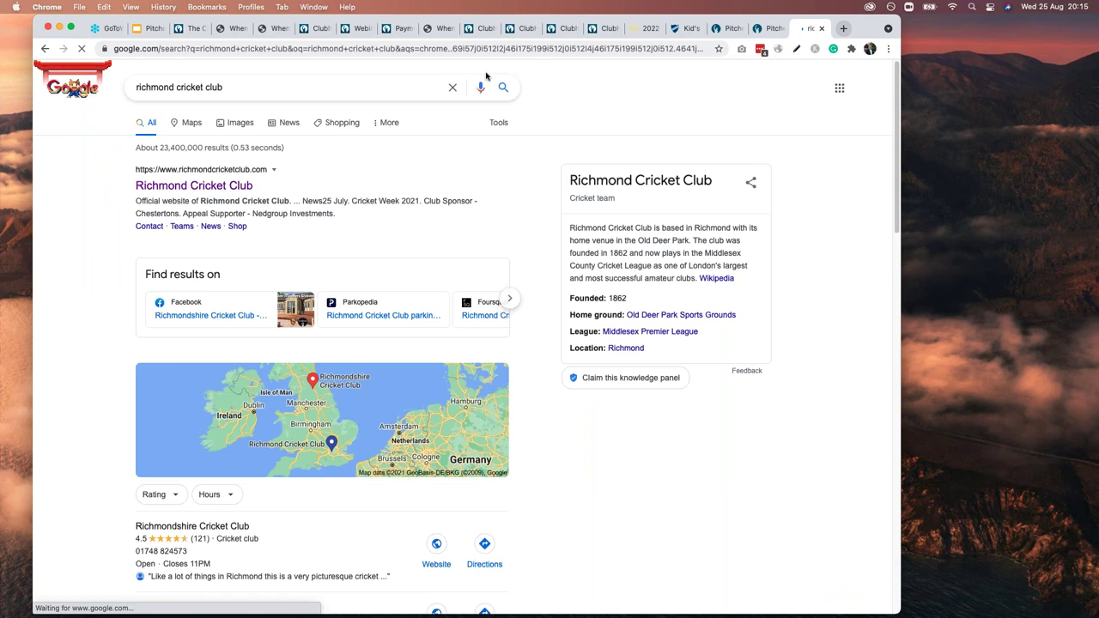
click(230, 195)
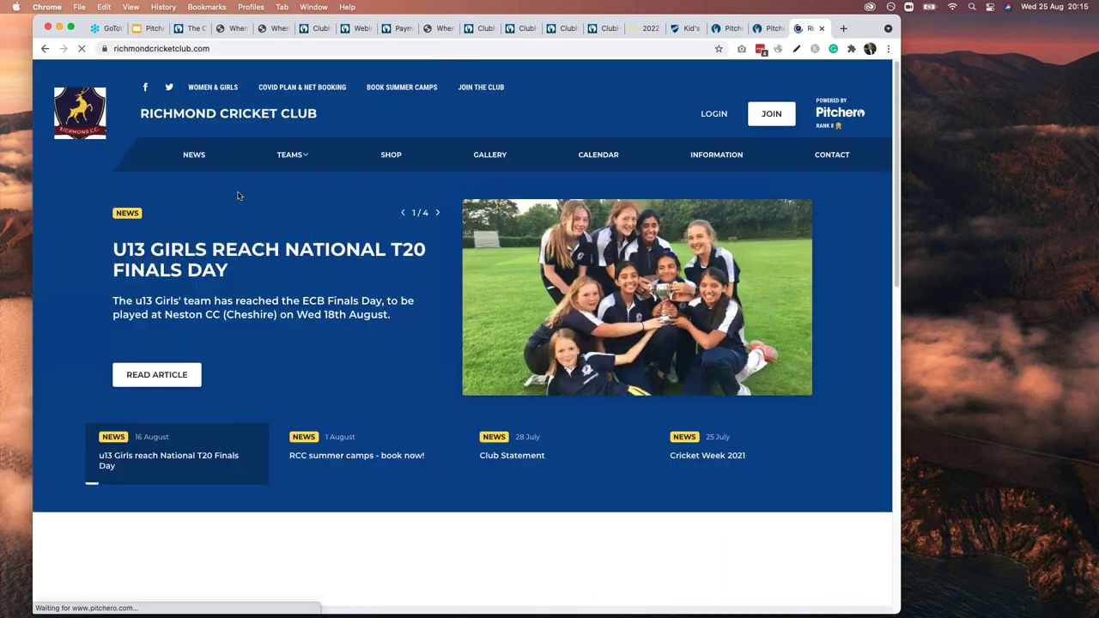
Step: Open the 2021 Donation product in the Fundraising section of Richmond Cricket Club's shop and review its donation options
click(390, 153)
click(306, 219)
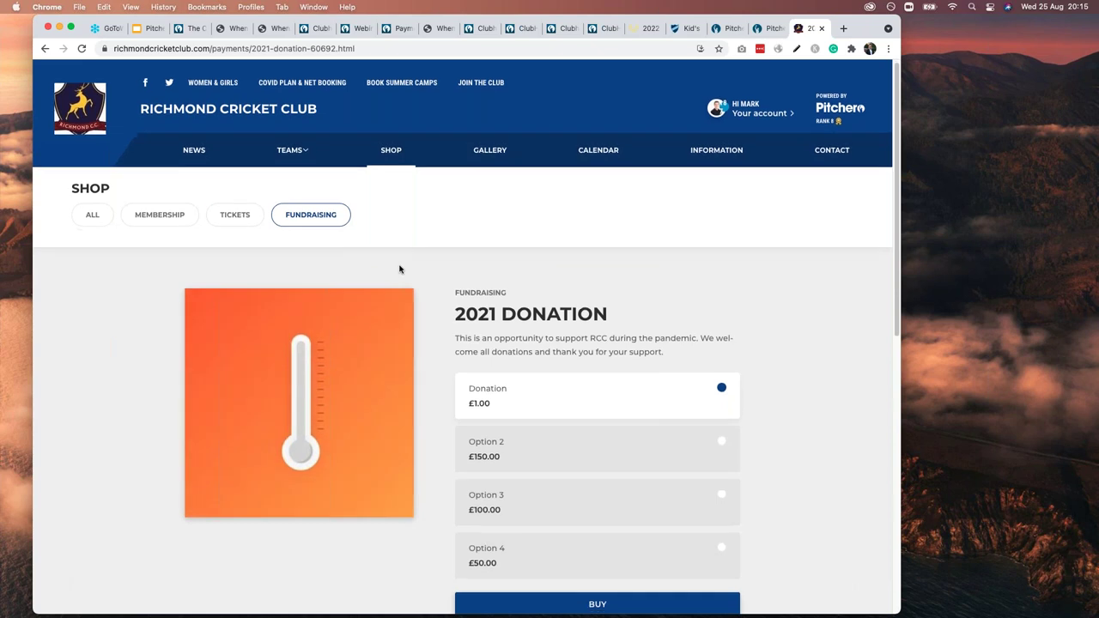
scroll(400, 268, down, 4)
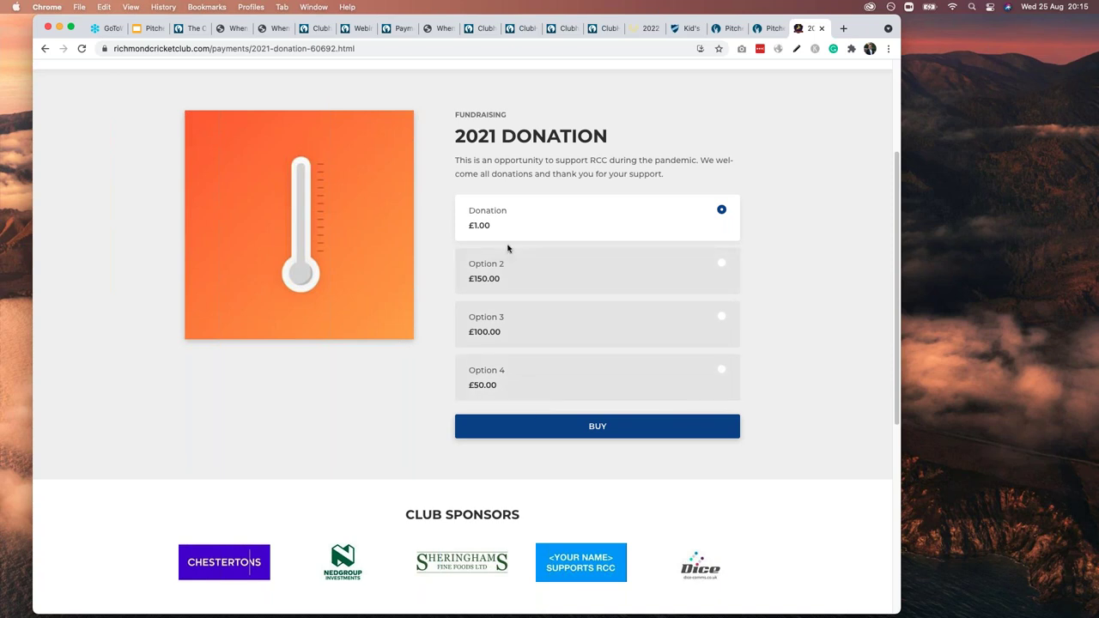
scroll(845, 340, up, 1)
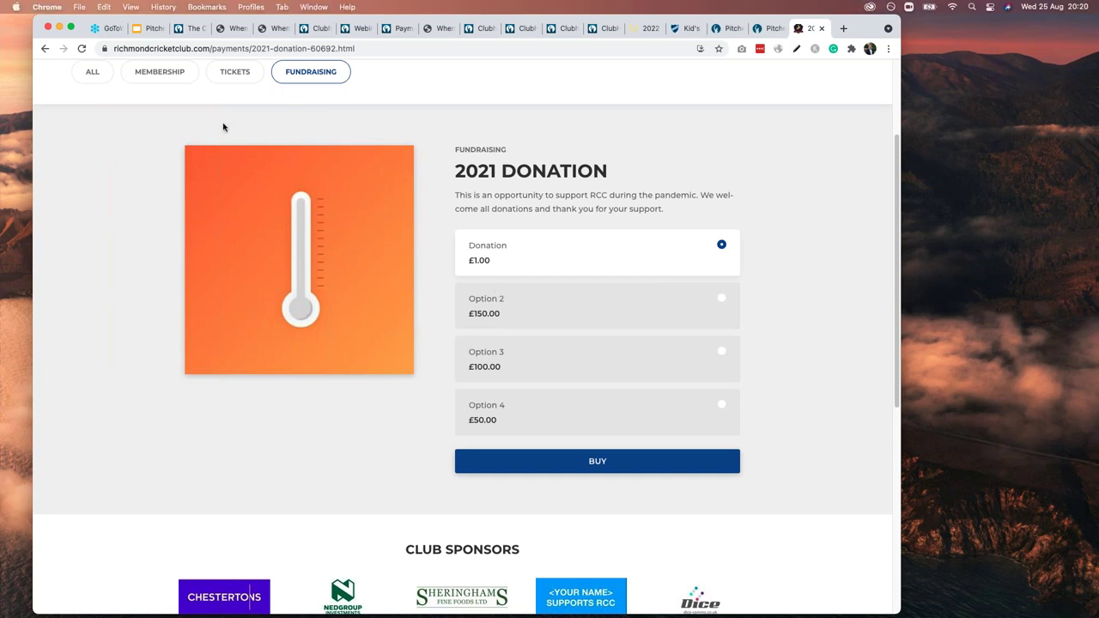
scroll(223, 127, up, 2)
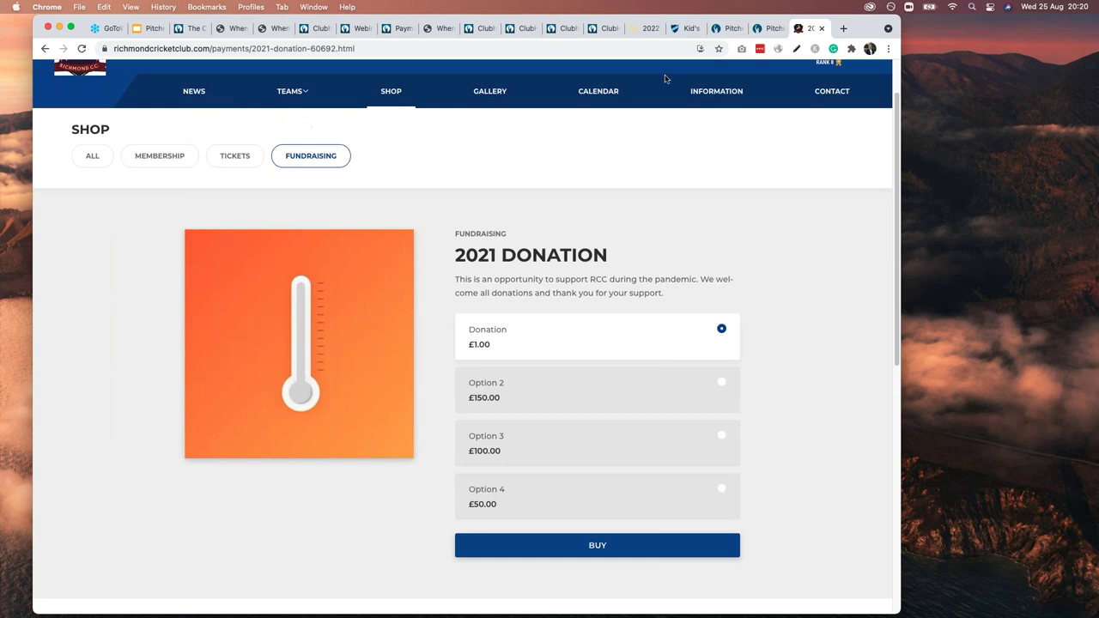